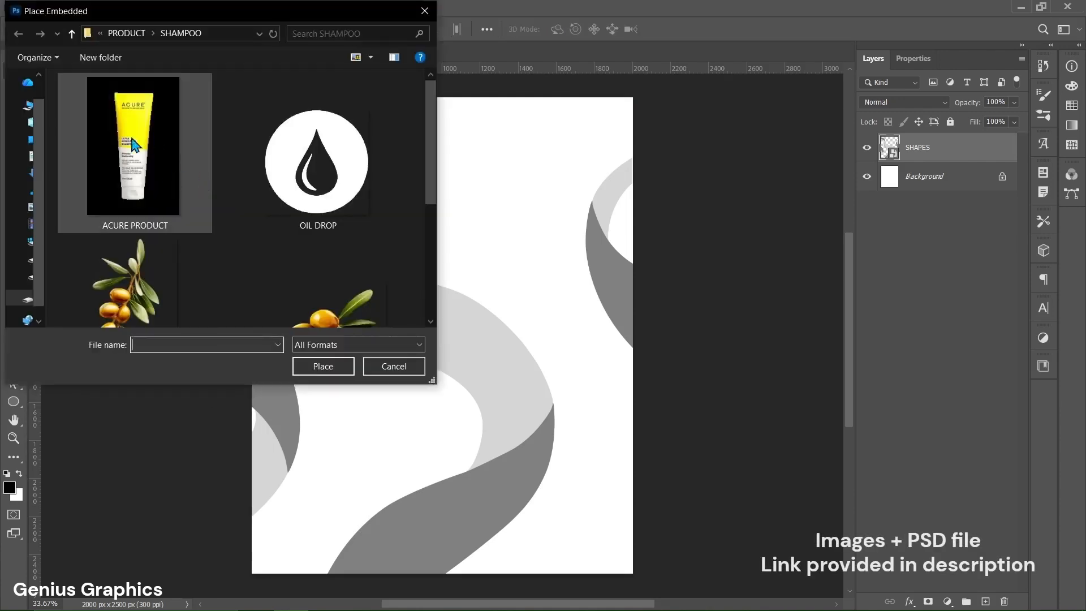
- Place the ACURE PRODUCT image as an embedded object in the poster and rotate it 17 degrees
left_click(162, 187)
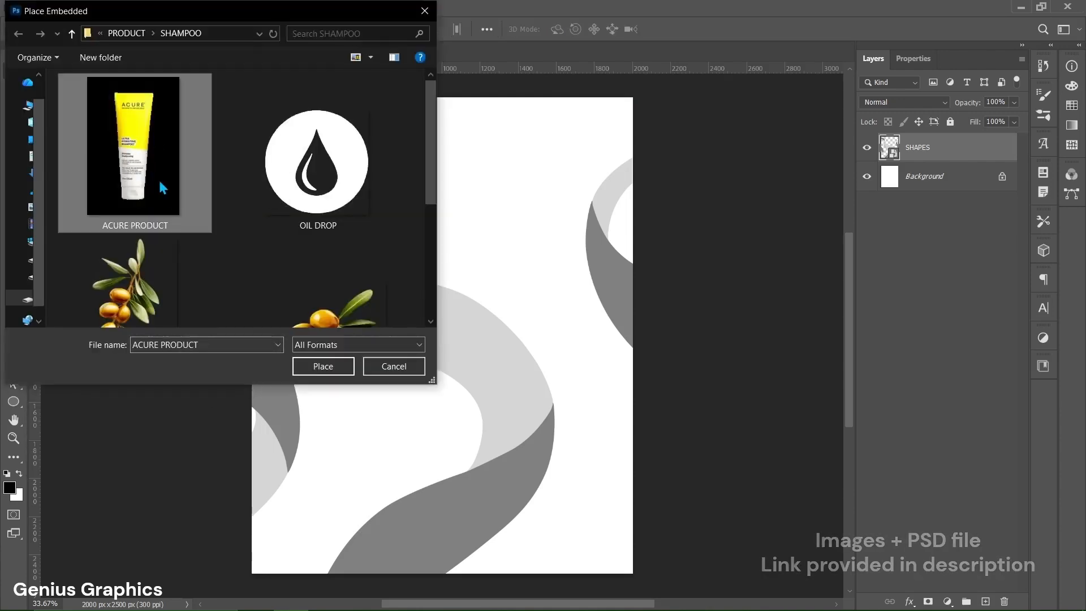
left_click(301, 365)
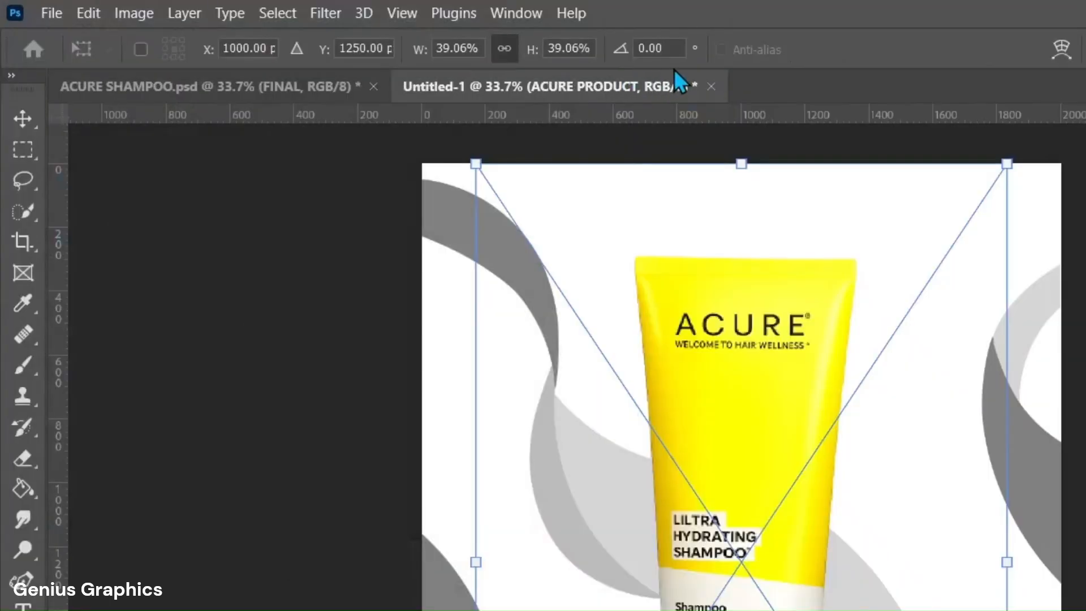
left_click(382, 30)
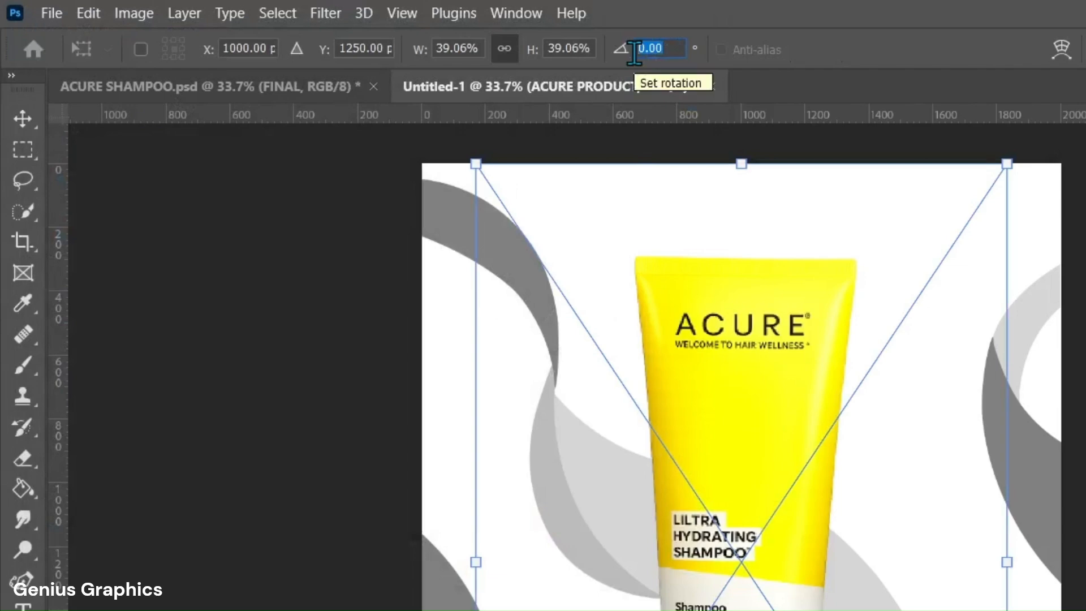
type("17")
key("Return")
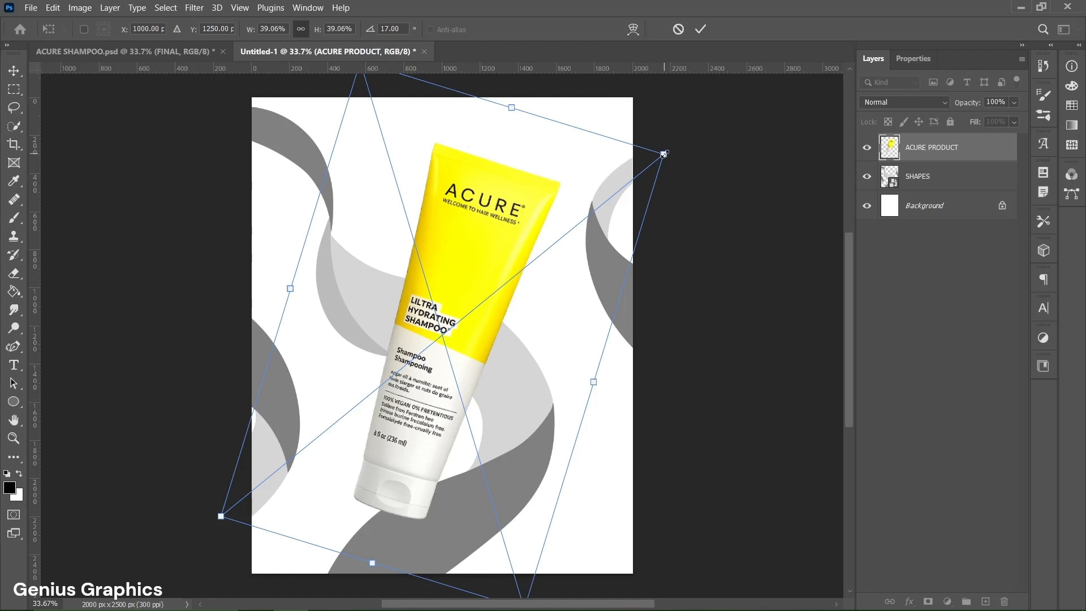
- Enlarge the placed shampoo tube to about 41.4% and move it slightly lower on the canvas
left_click_drag(664, 153, 685, 151)
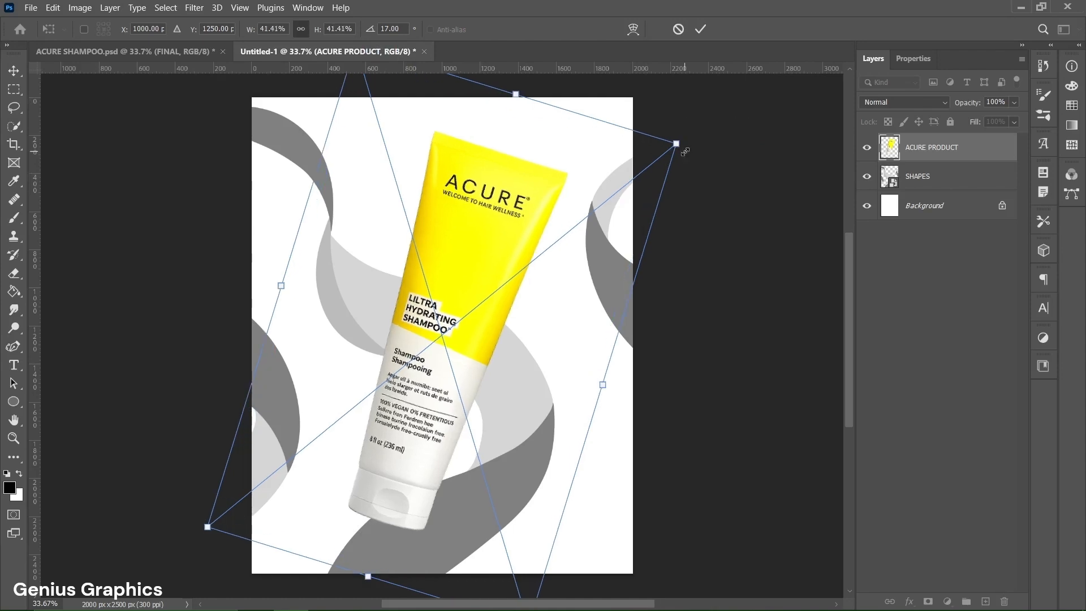
left_click(699, 38)
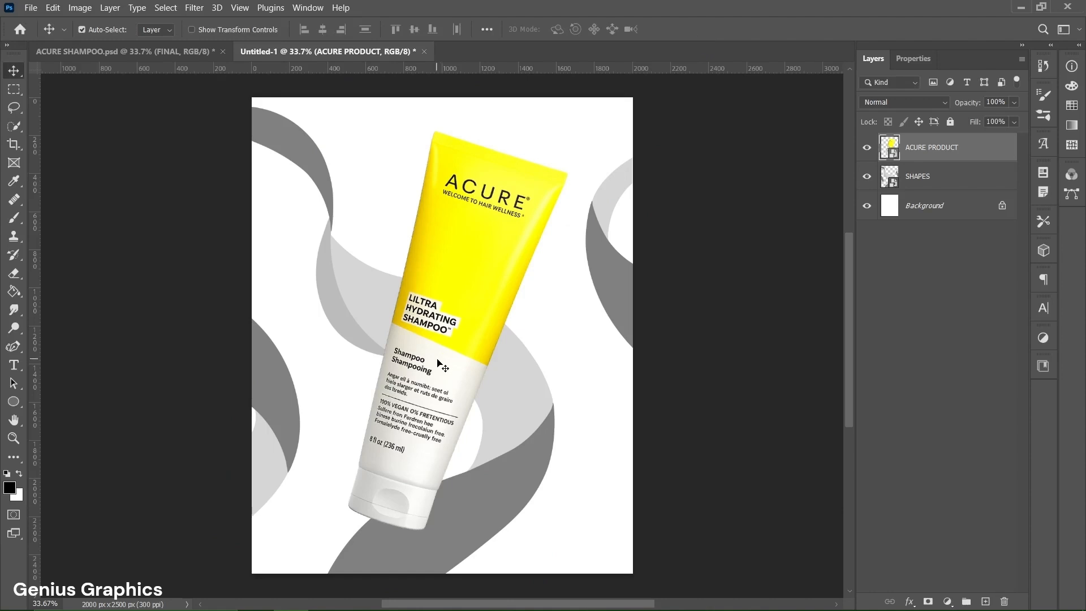
left_click_drag(442, 349, 436, 389)
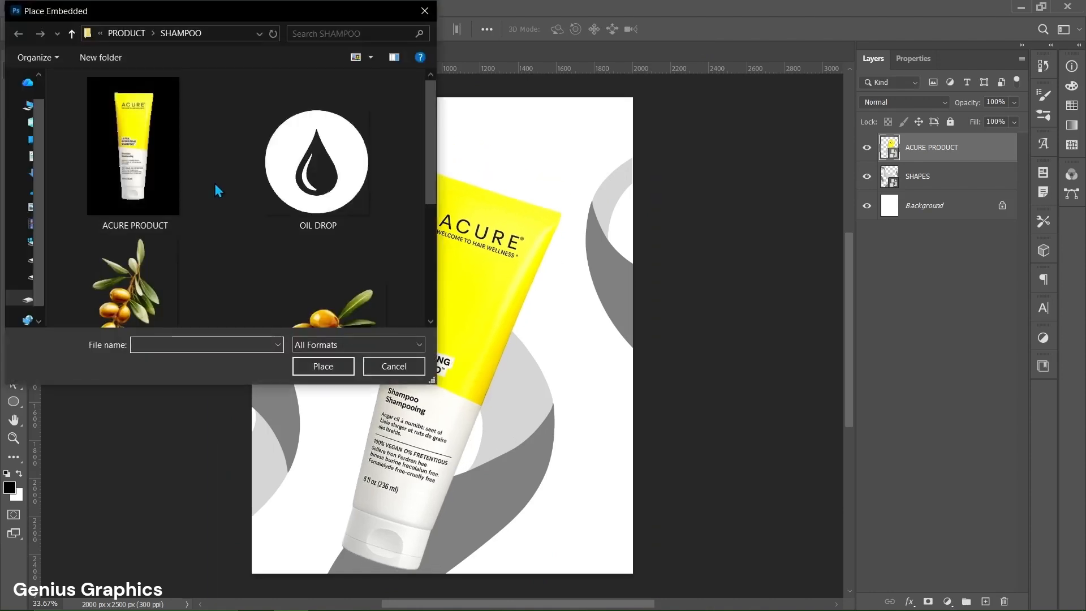
- Place the OLIVE 1 image at its original size over the left edge of the shampoo tube
scroll(216, 189, "down", 1)
left_click(148, 225)
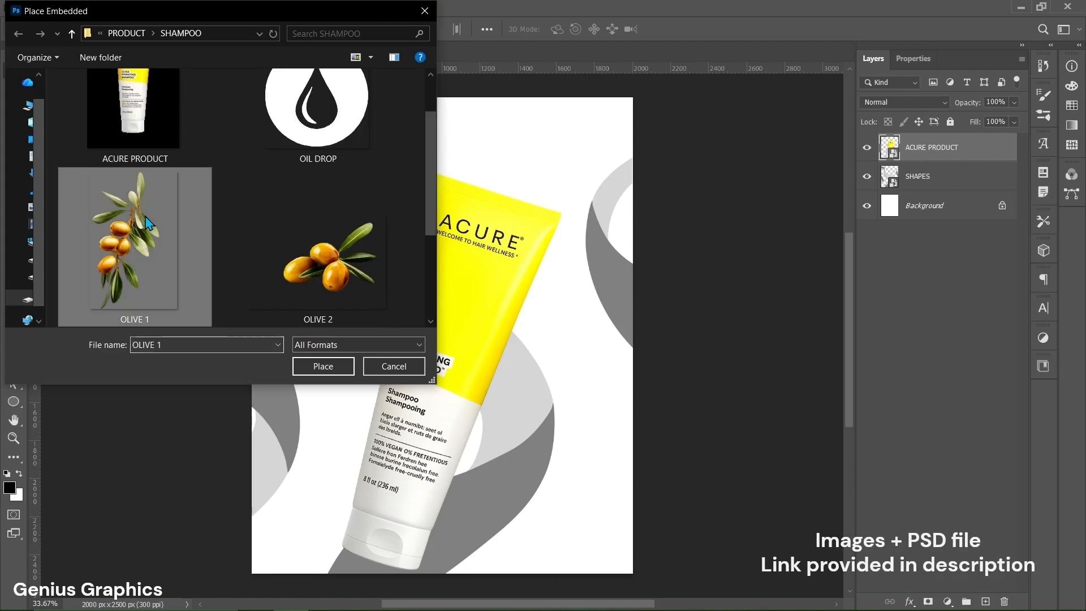
left_click(303, 358)
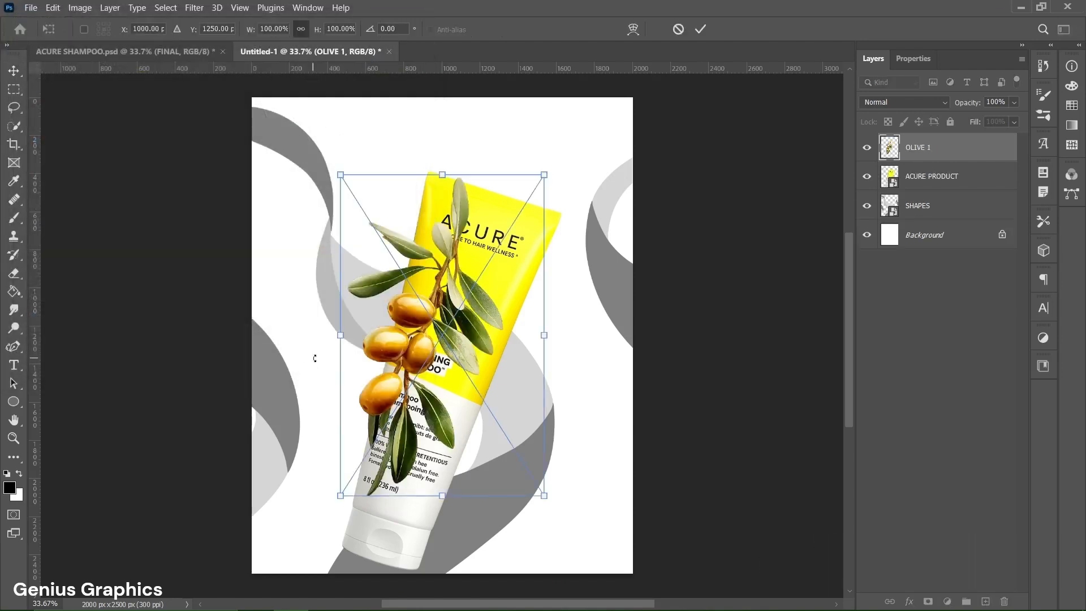
left_click_drag(428, 354, 401, 342)
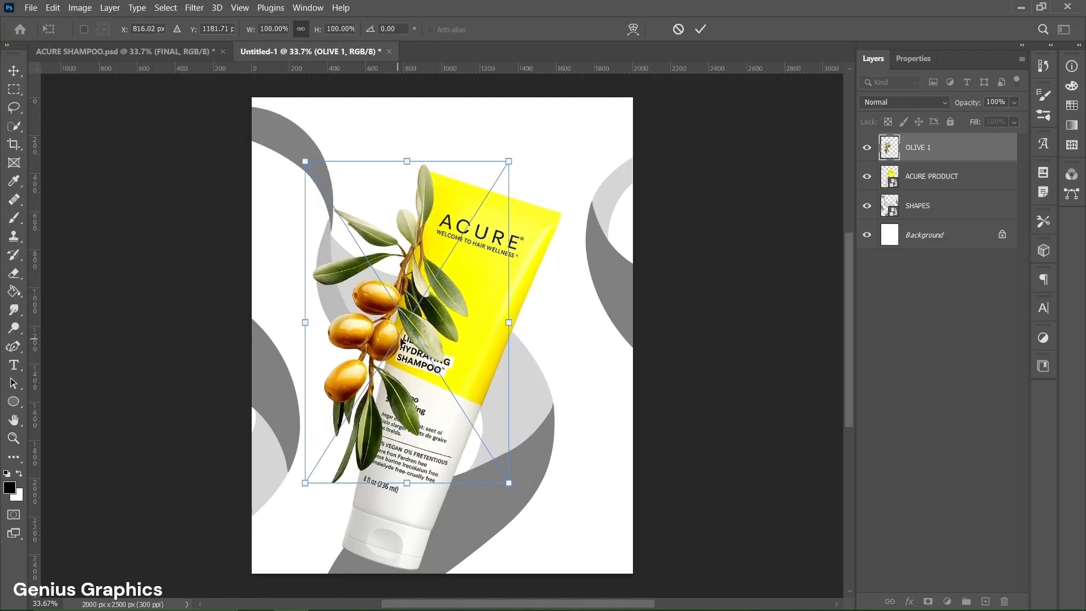
left_click(700, 29)
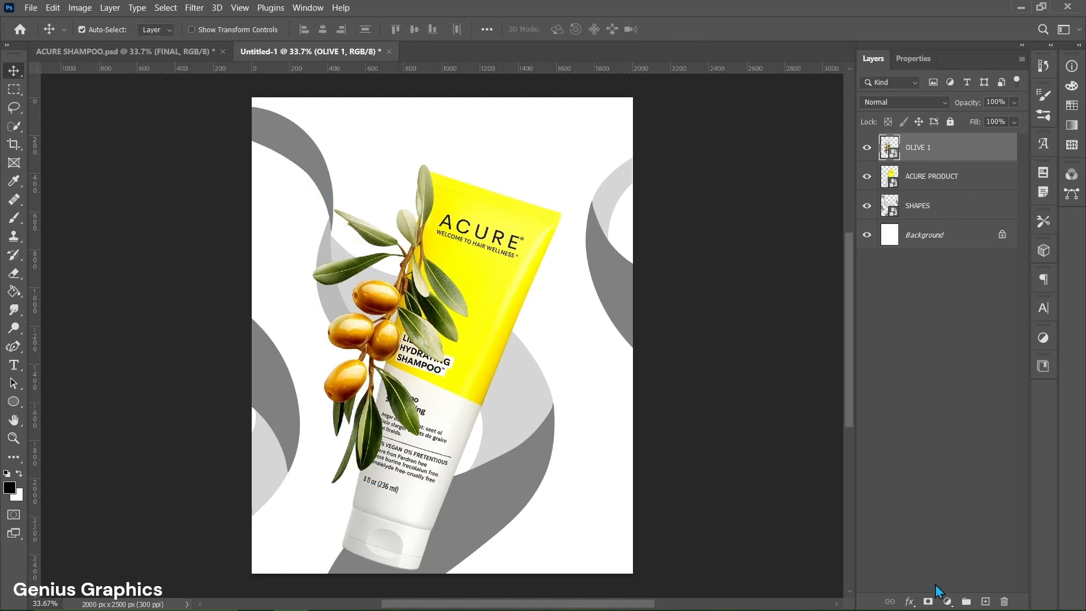
- Add a layer mask to OLIVE 1 and prepare the Brush tool for masking within a selection of the ACURE PRODUCT outline
left_click(928, 601)
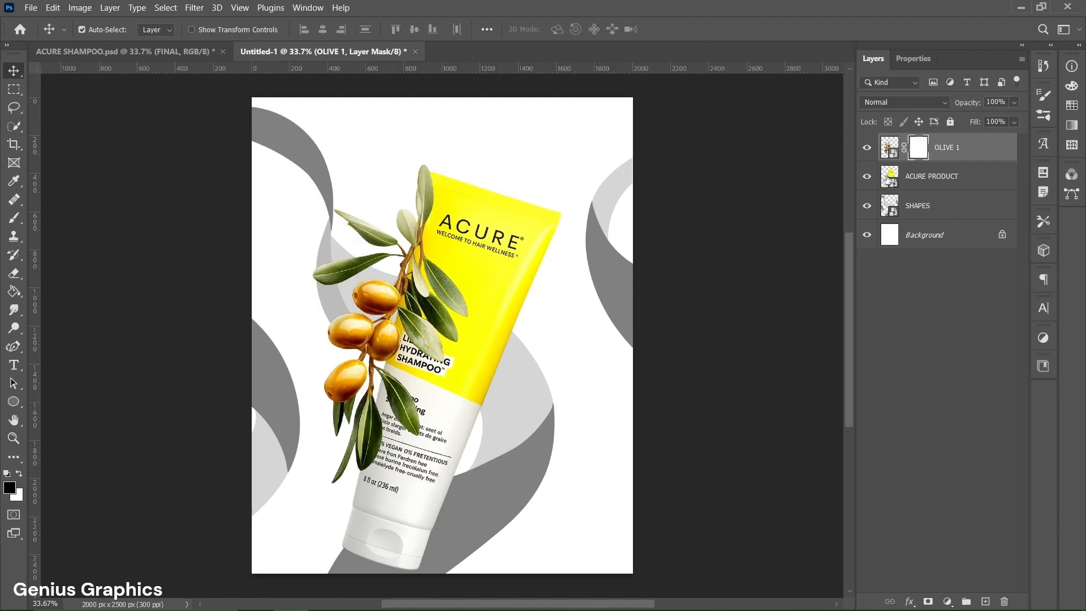
left_click(889, 178, "ctrl")
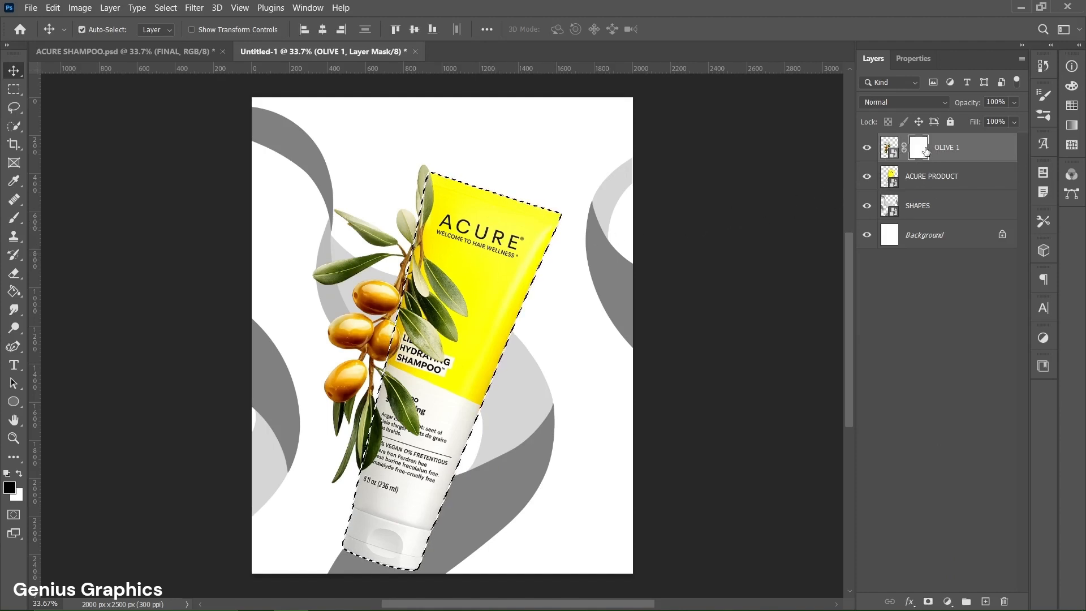
left_click(20, 223)
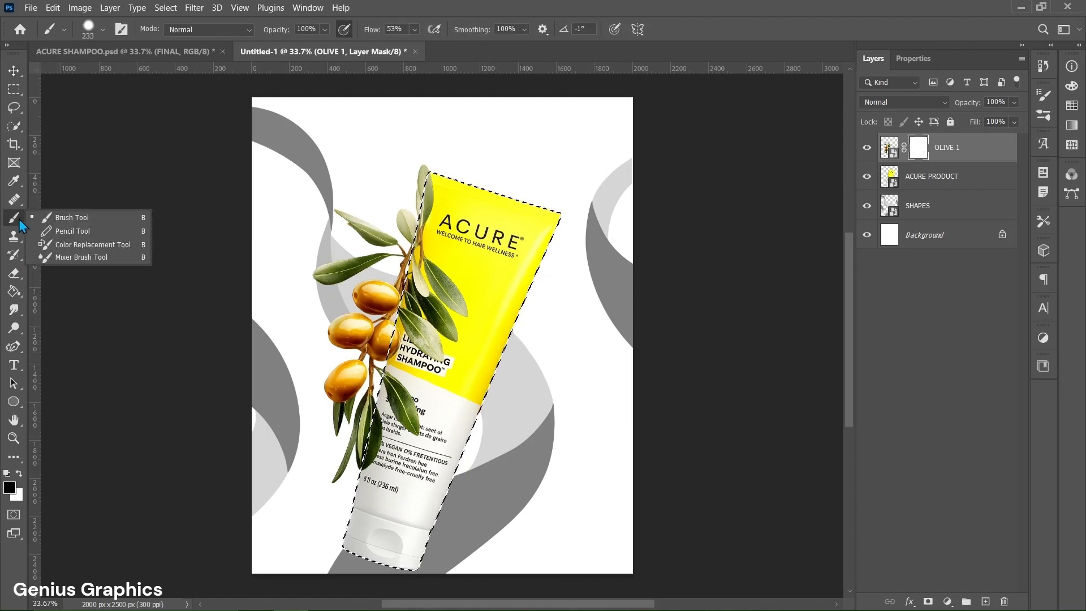
left_click(79, 219)
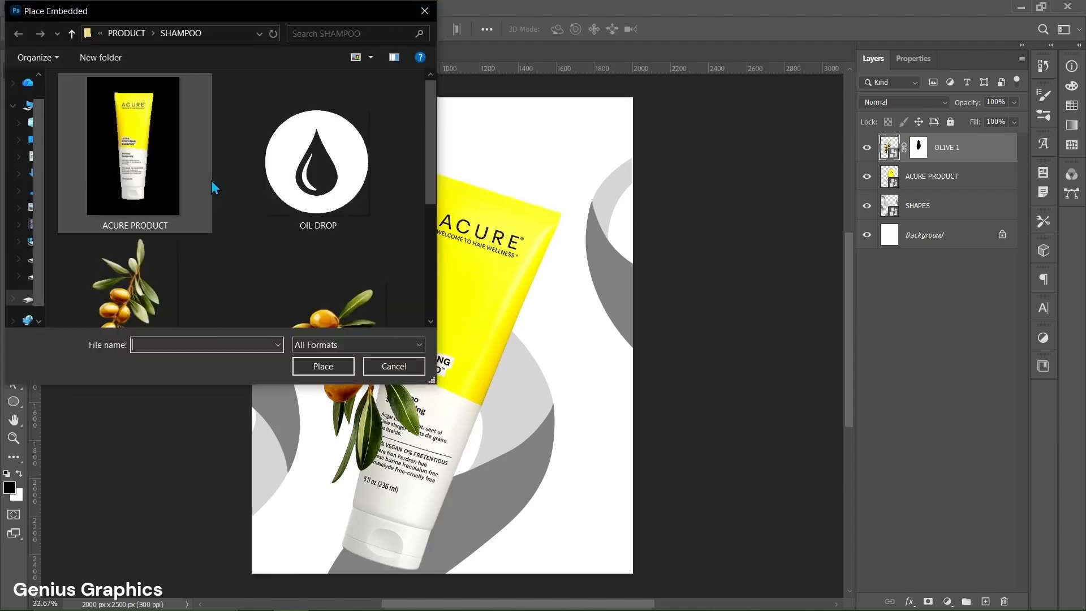
- Place the OLIVE 2 image at its original size and move it over the lower end of the tube near the cap
scroll(215, 192, "down", 1)
left_click(319, 248)
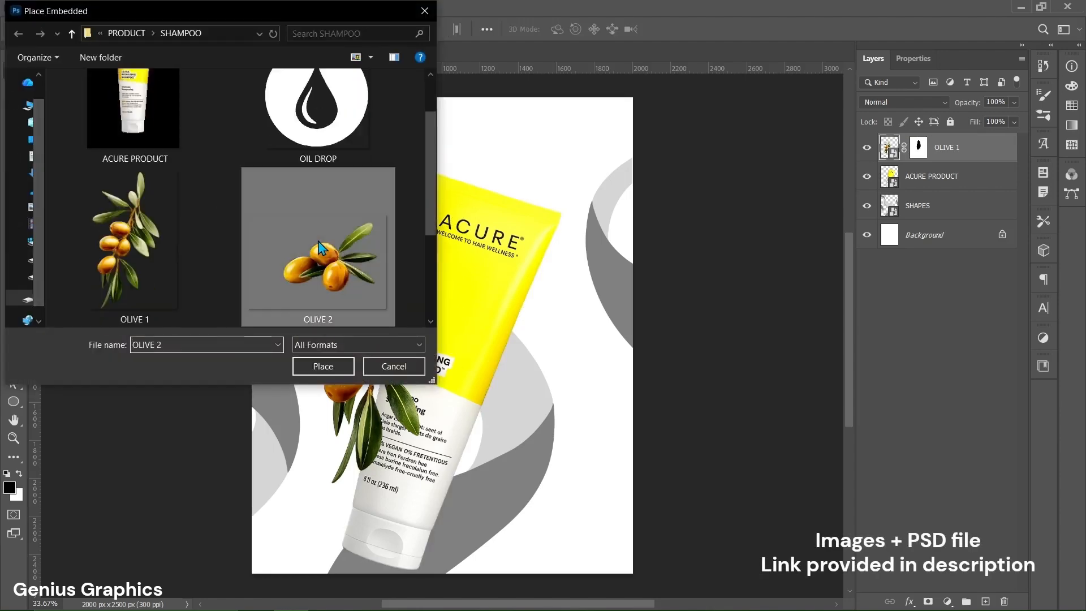
left_click(321, 366)
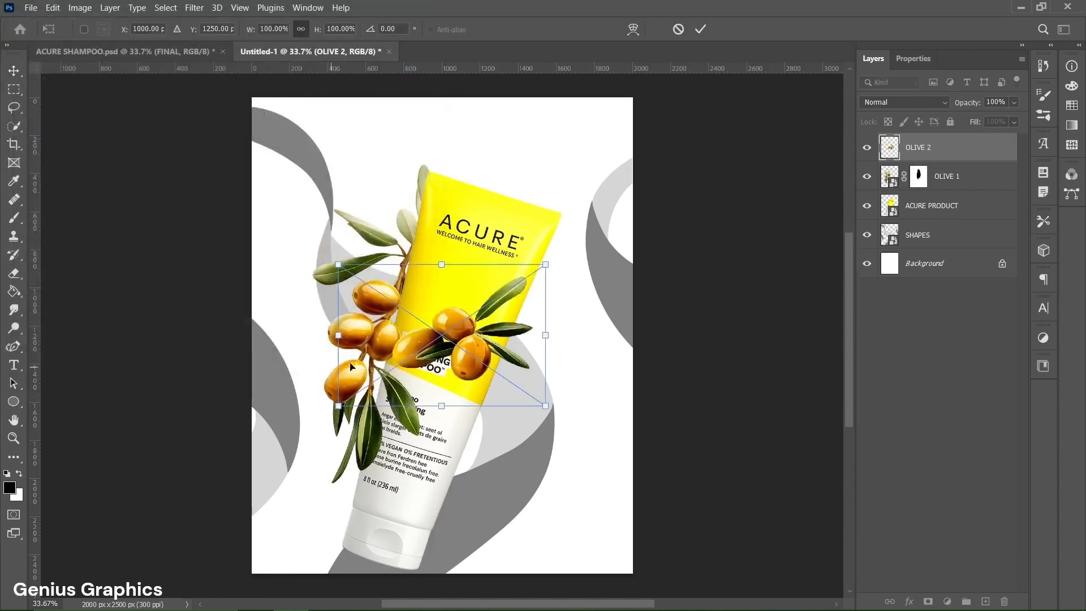
left_click(700, 29)
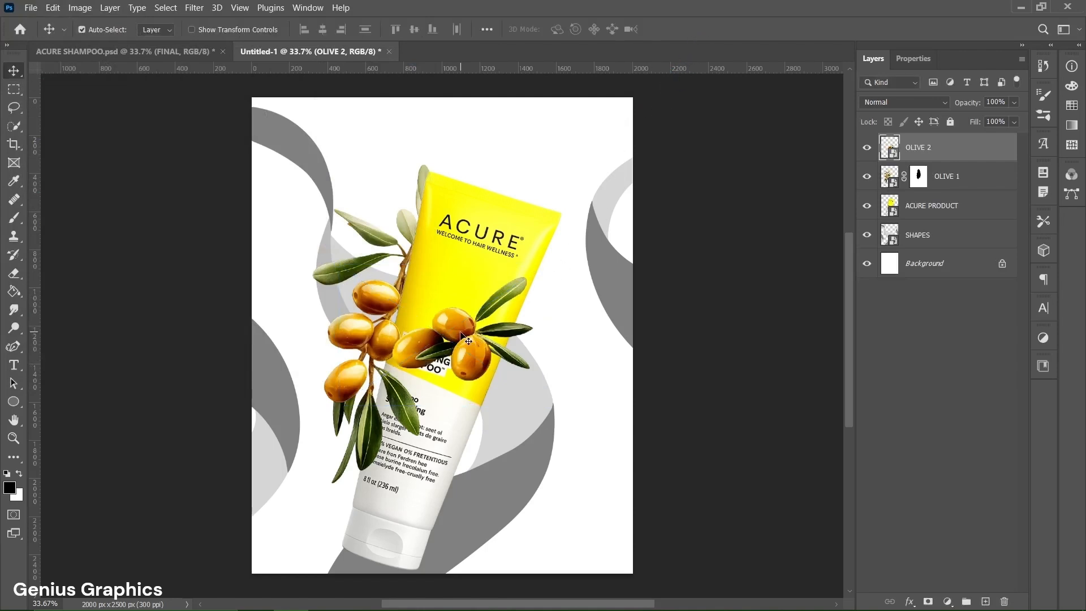
left_click_drag(468, 341, 430, 509)
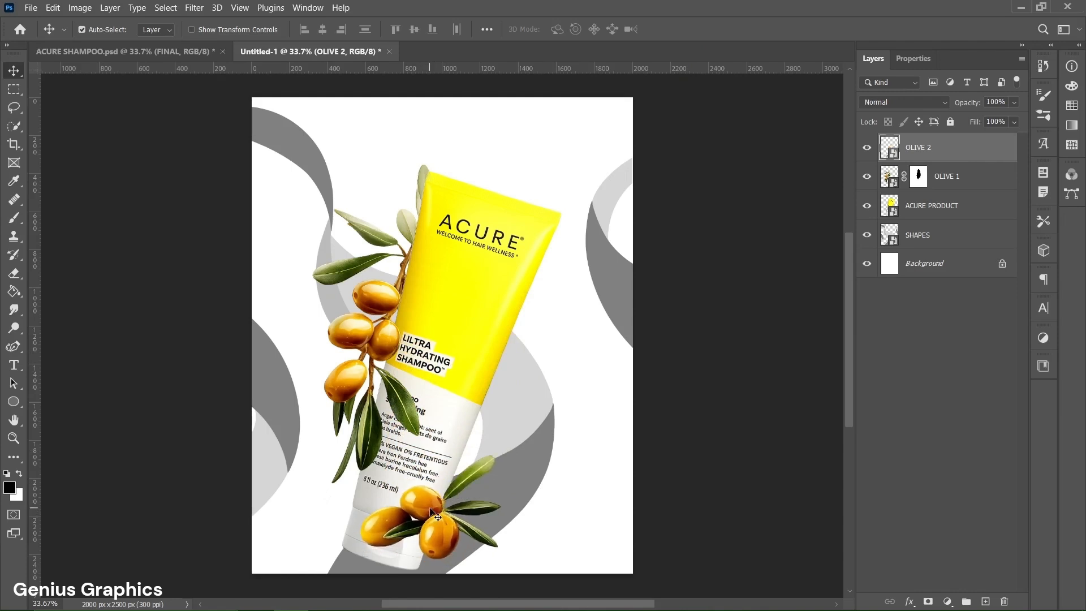
- Group the OLIVE 2, OLIVE 1 and ACURE PRODUCT layers and name the group PRODUCT
left_click(928, 212, "shift")
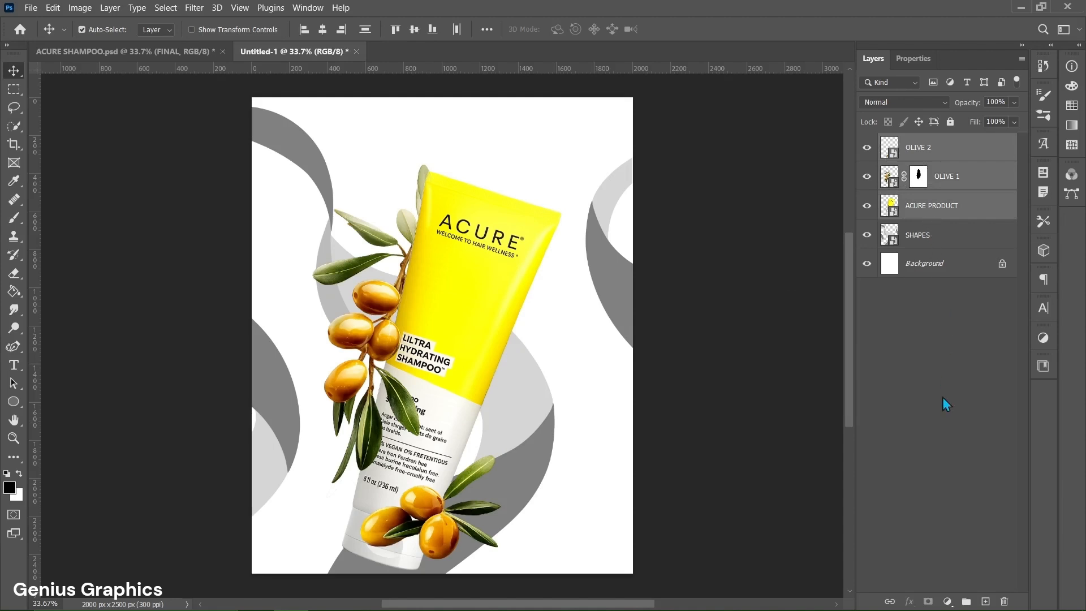
left_click(965, 602)
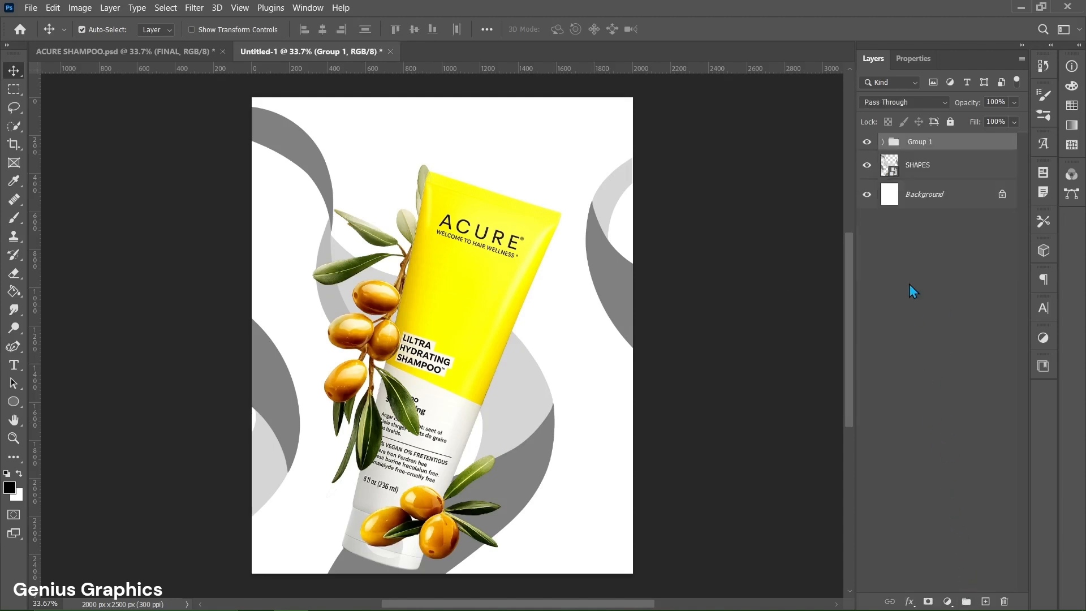
double_click(917, 142)
type("PRODUCT")
key("Return")
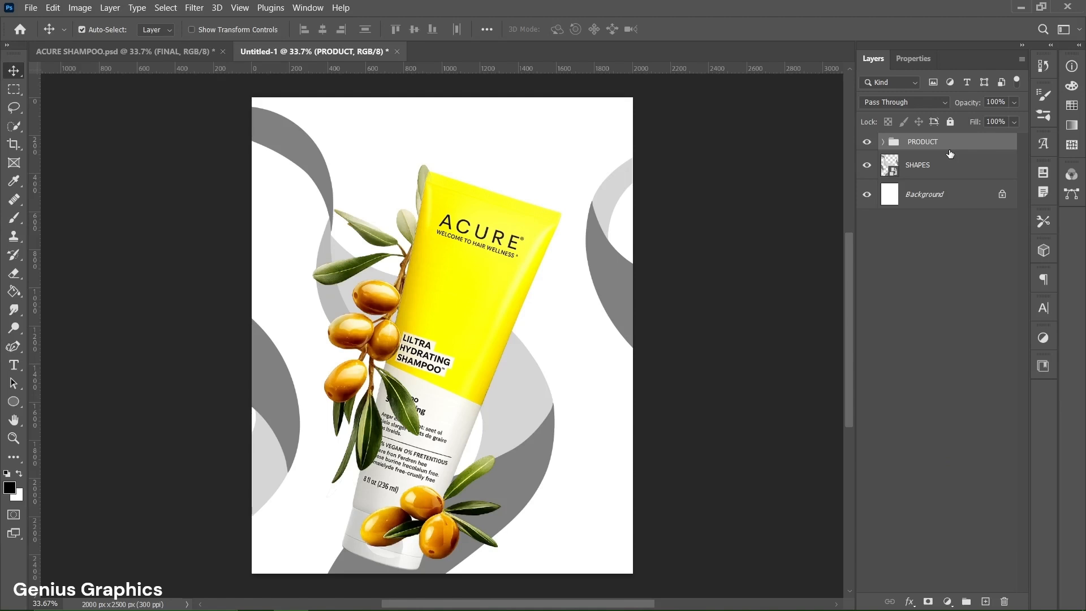
- Add a gradient fill layer directly above the Background using the Foreground to Background preset from Basics
left_click(954, 200)
left_click(947, 600)
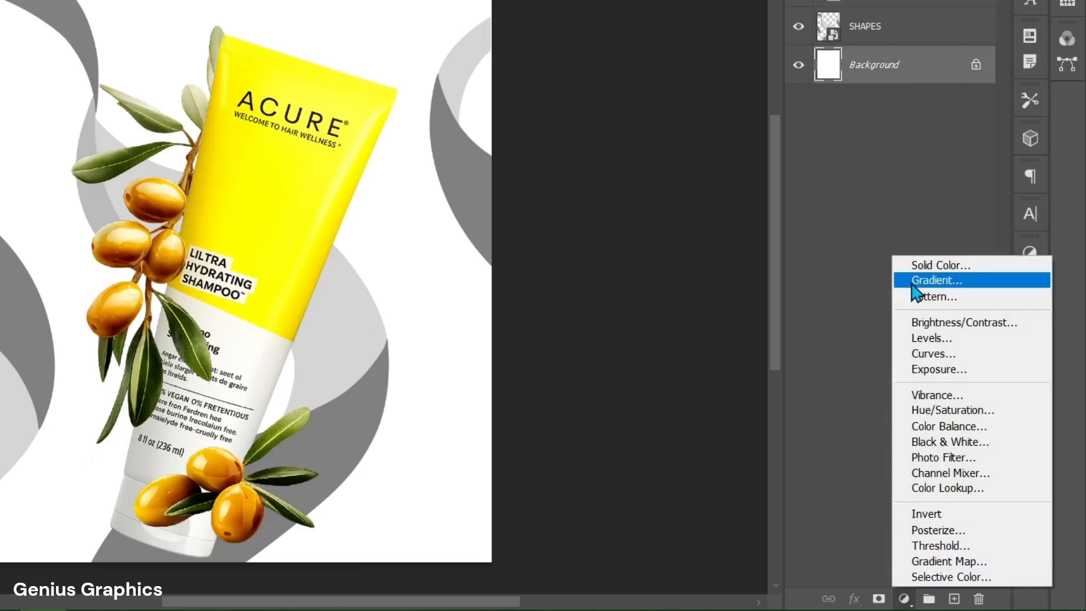
left_click(927, 279)
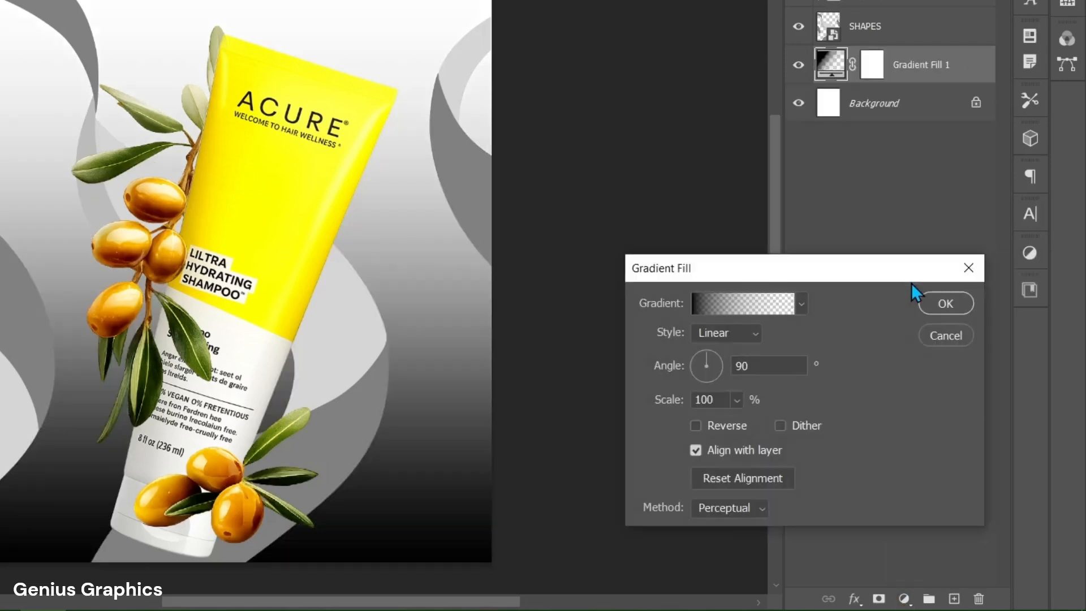
left_click(779, 313)
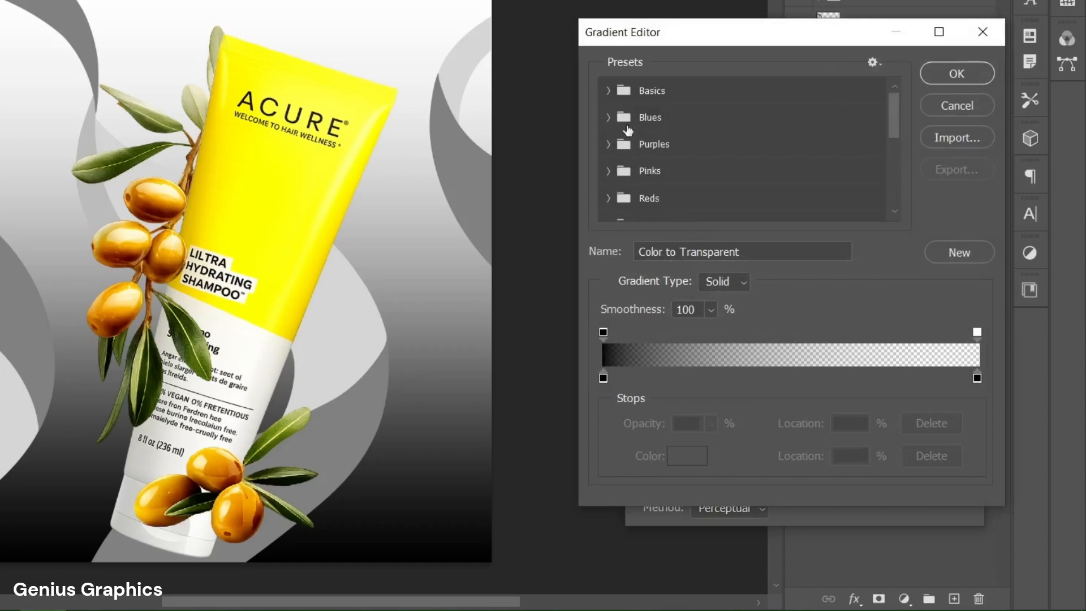
left_click(608, 91)
left_click(631, 120)
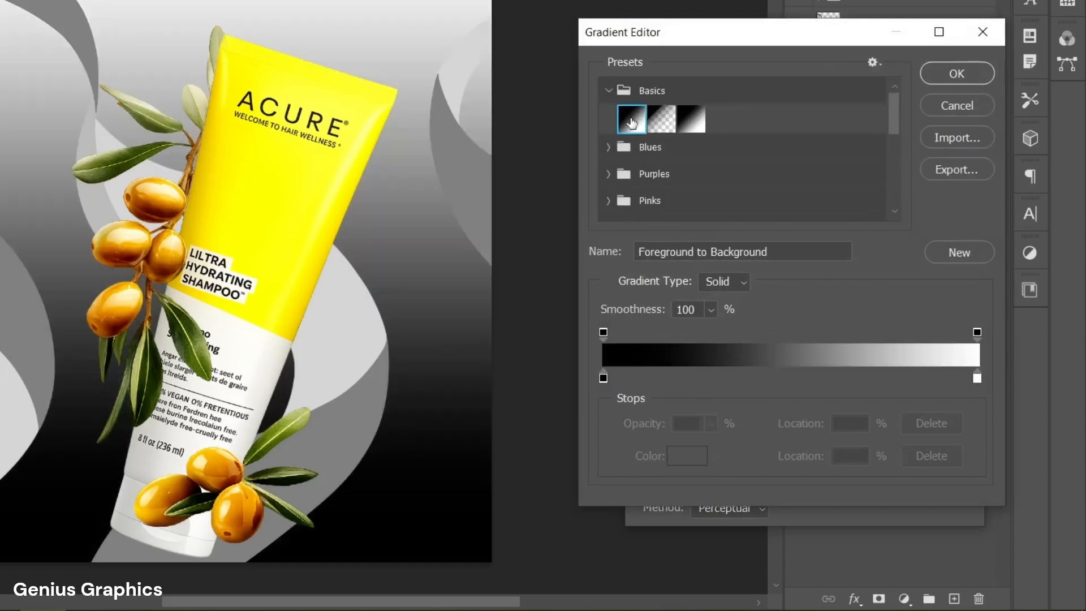
left_click(932, 81)
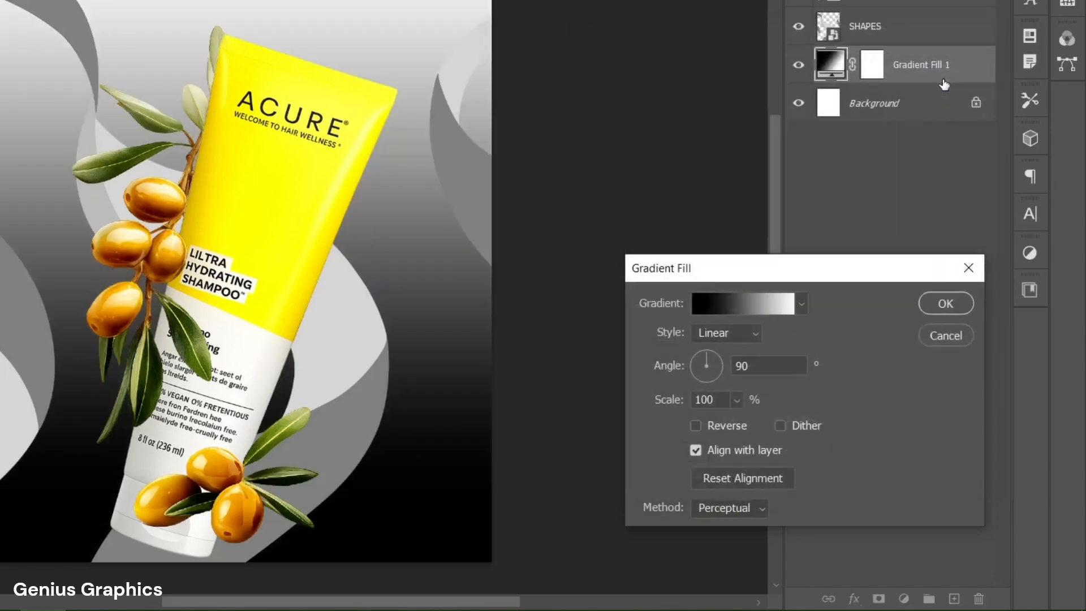
- Make the gradient fill Radial with 125% scale and Dither enabled, and shift its center up behind the top of the tube
left_click(727, 333)
left_click(727, 366)
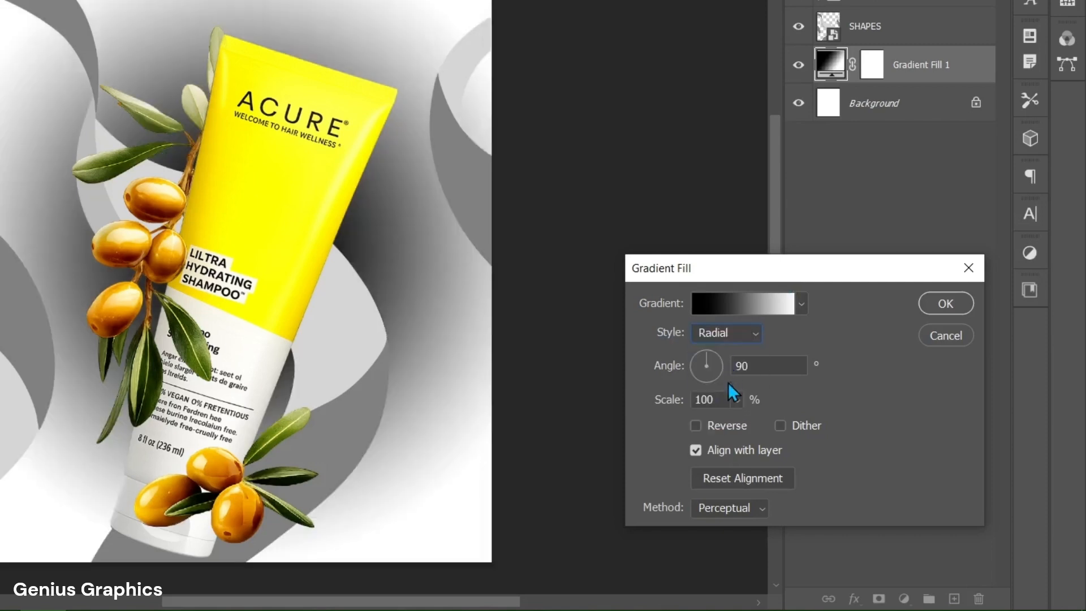
double_click(717, 400)
type("125")
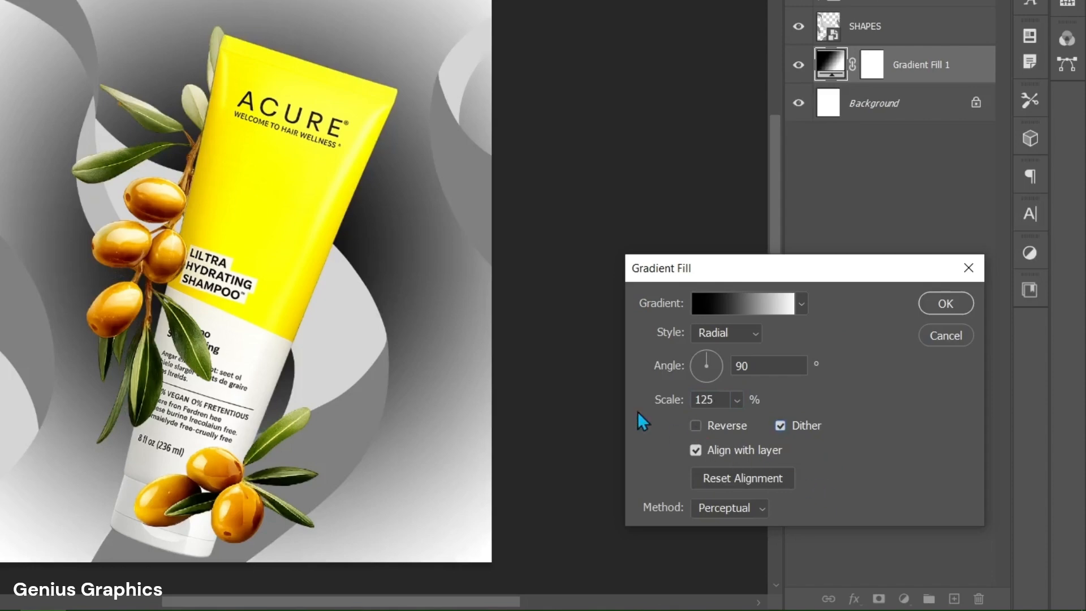
left_click_drag(370, 235, 401, 138)
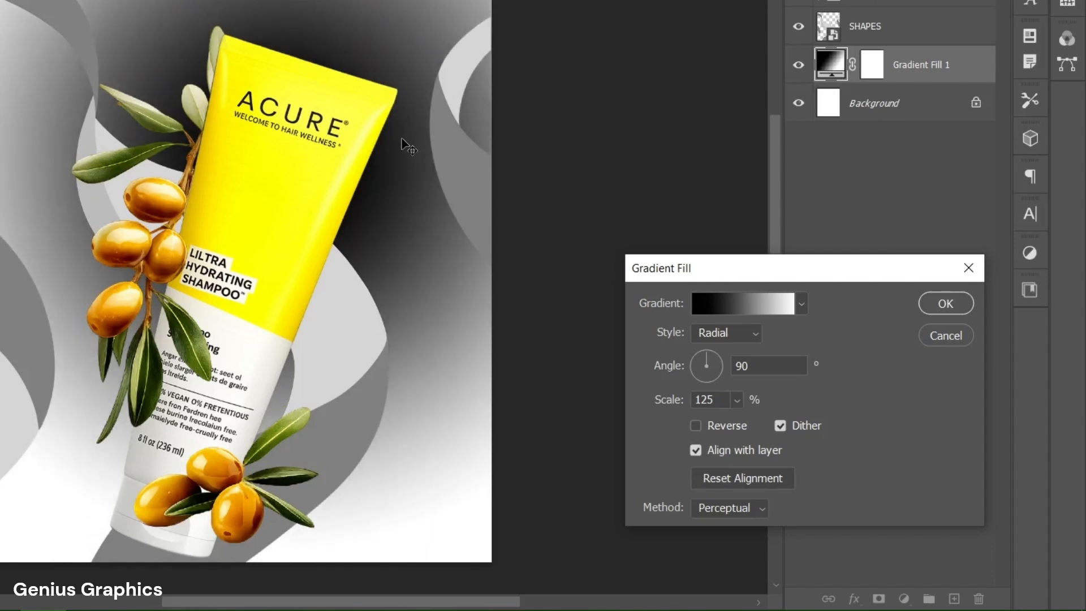
- Set the gradient's black starting color stop to fef8a0
left_click(713, 303)
left_click(603, 377)
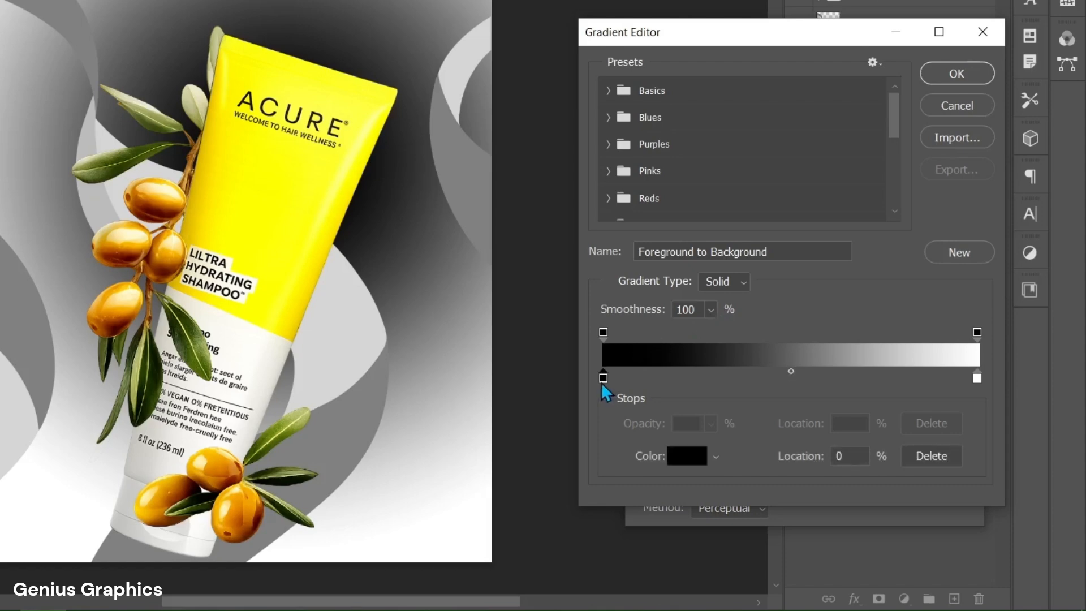
left_click(678, 457)
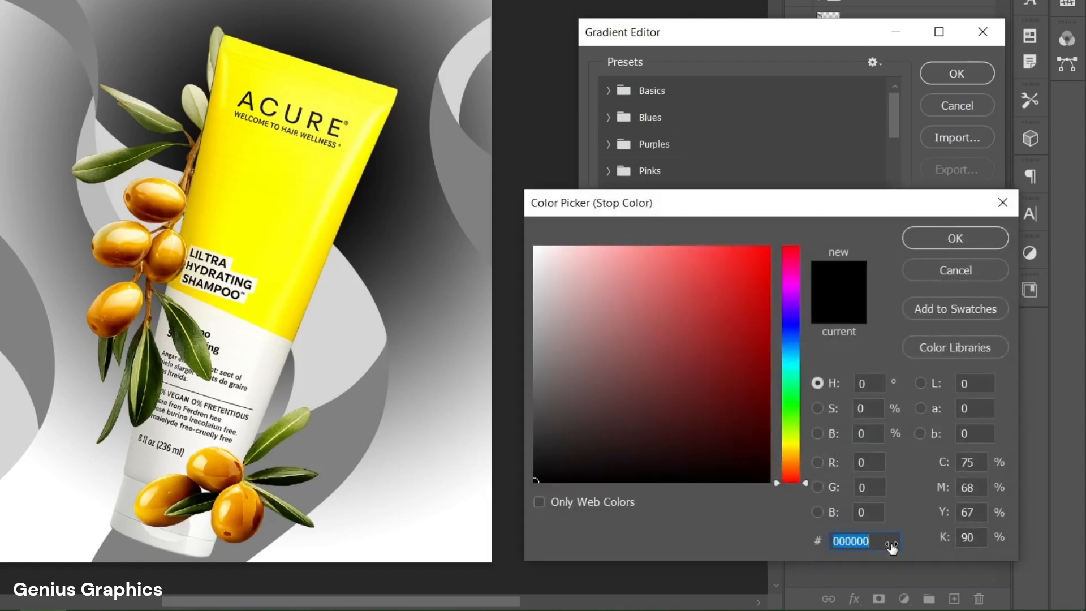
type("fef8a0")
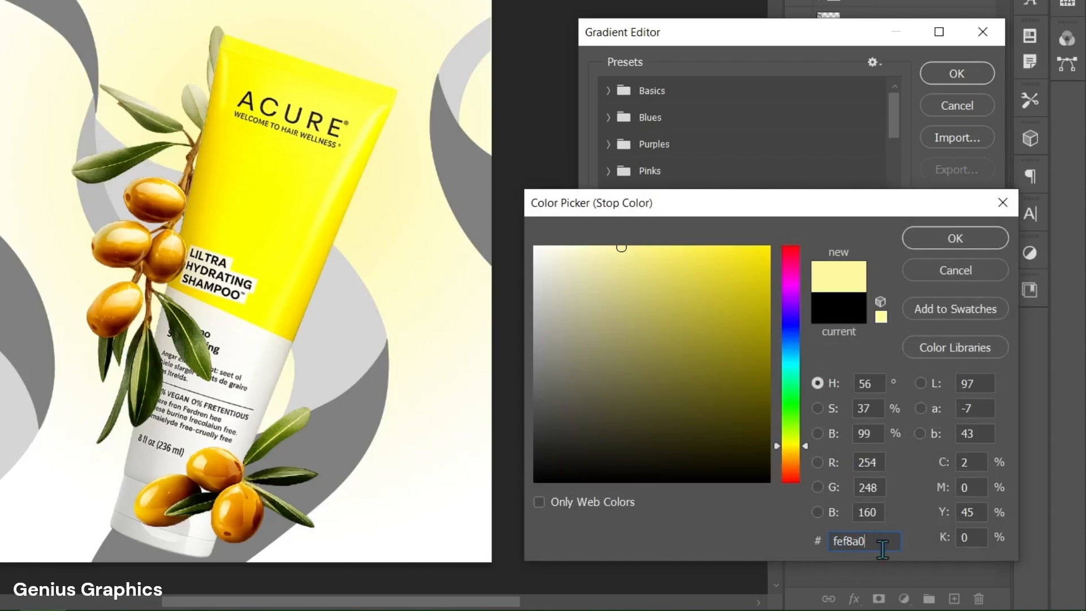
left_click(968, 242)
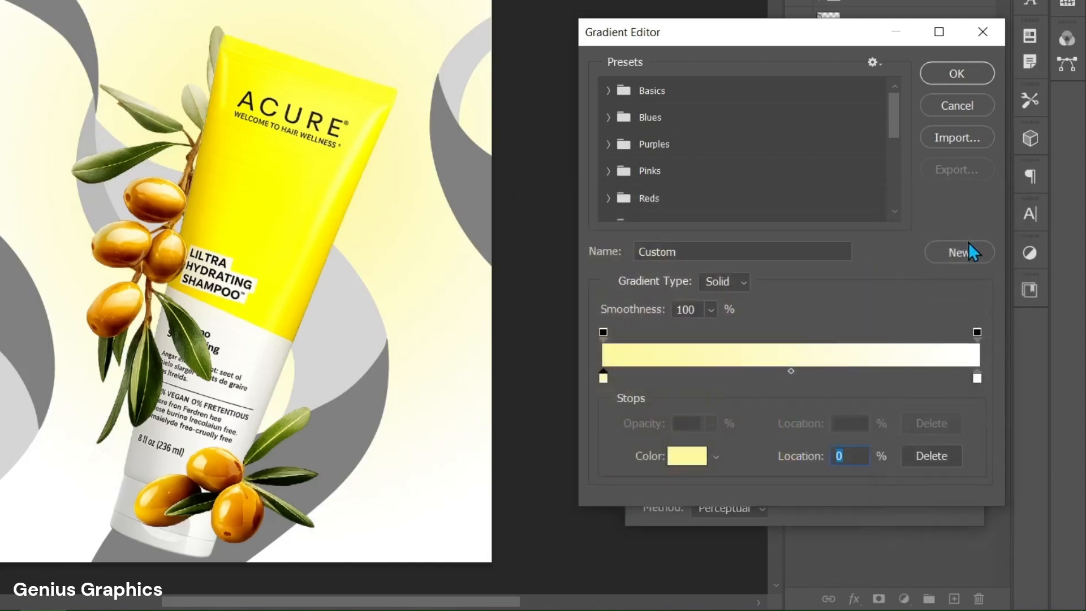
- Set the gradient's white ending color stop to fce100 and apply the gradient fill
left_click(975, 382)
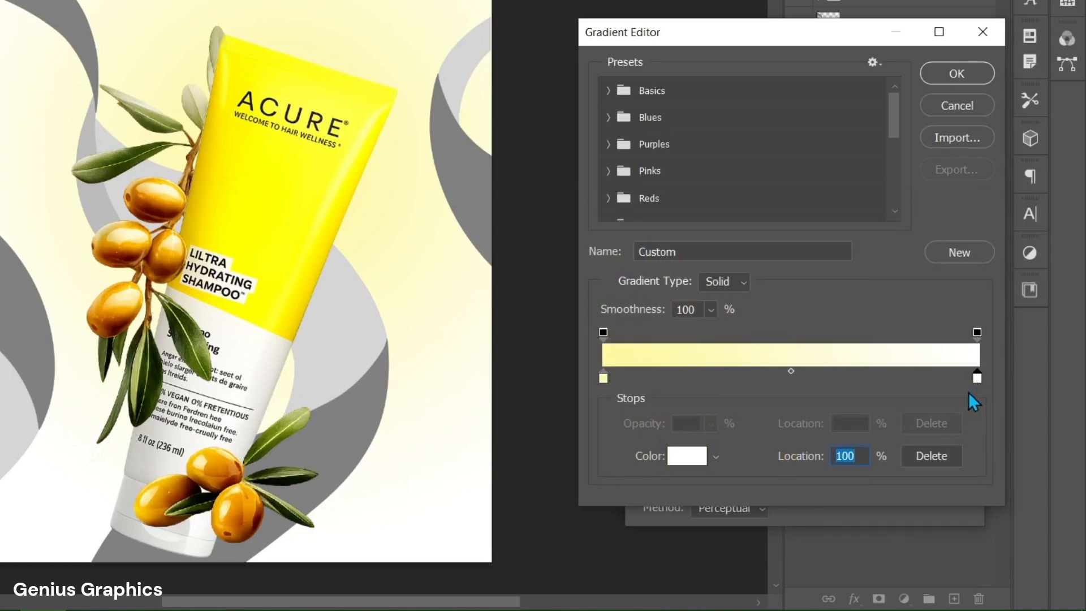
left_click(689, 457)
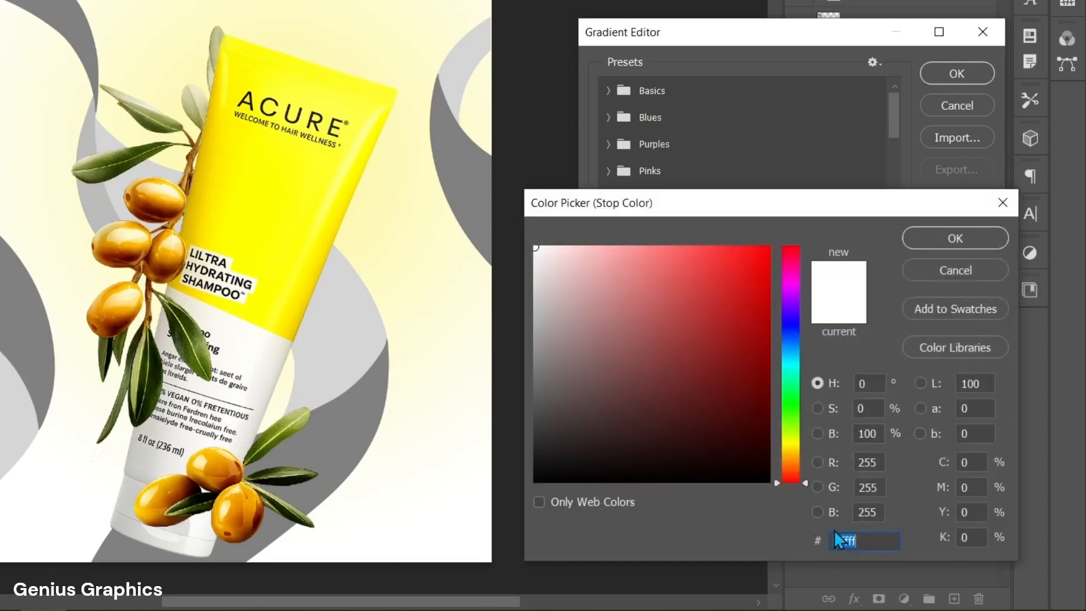
type("fce100")
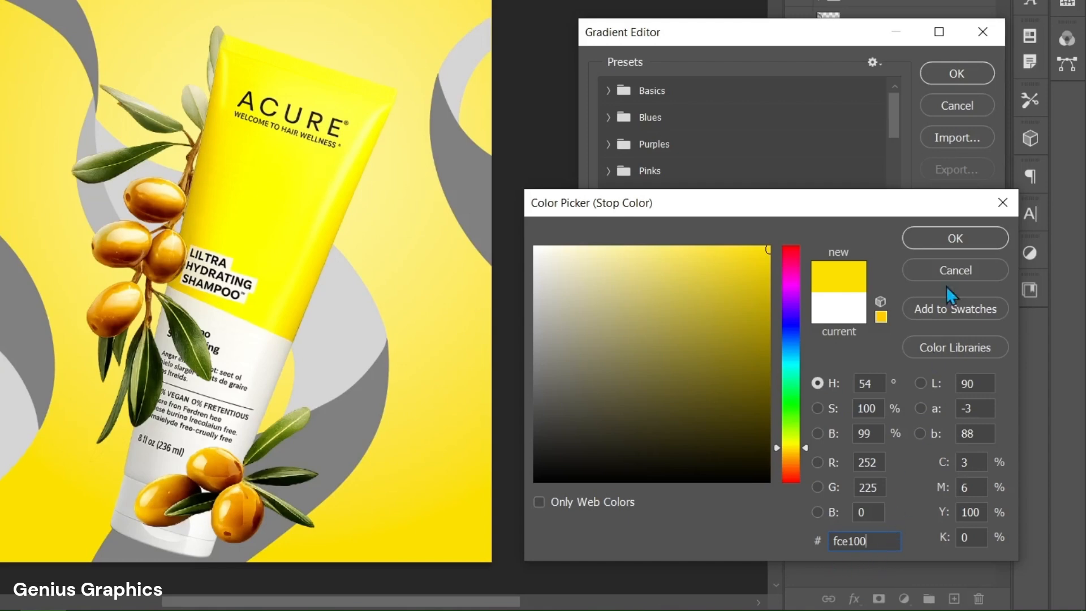
left_click(955, 244)
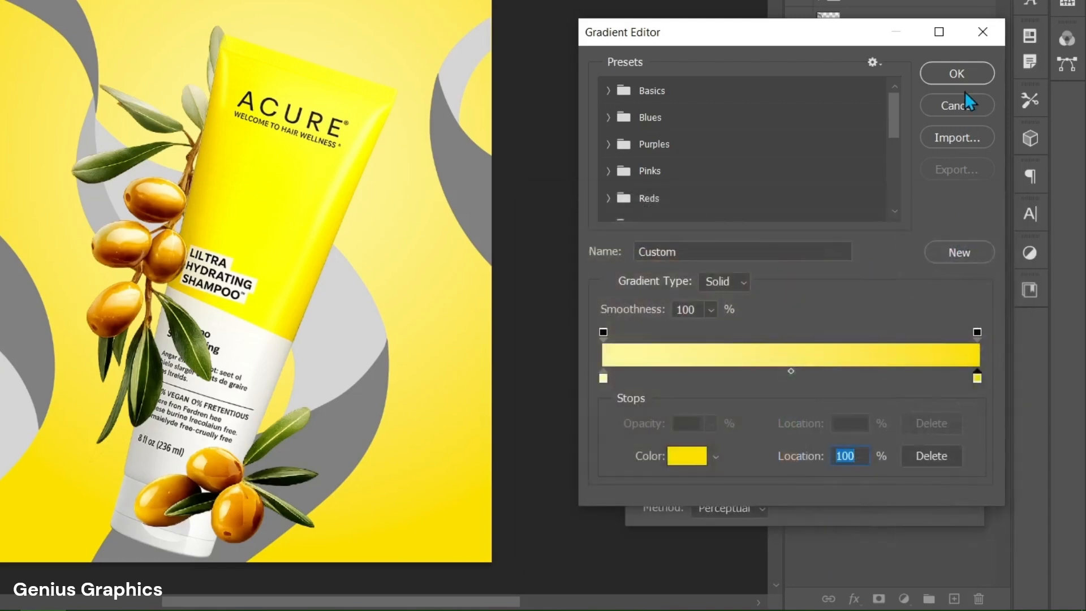
left_click(965, 76)
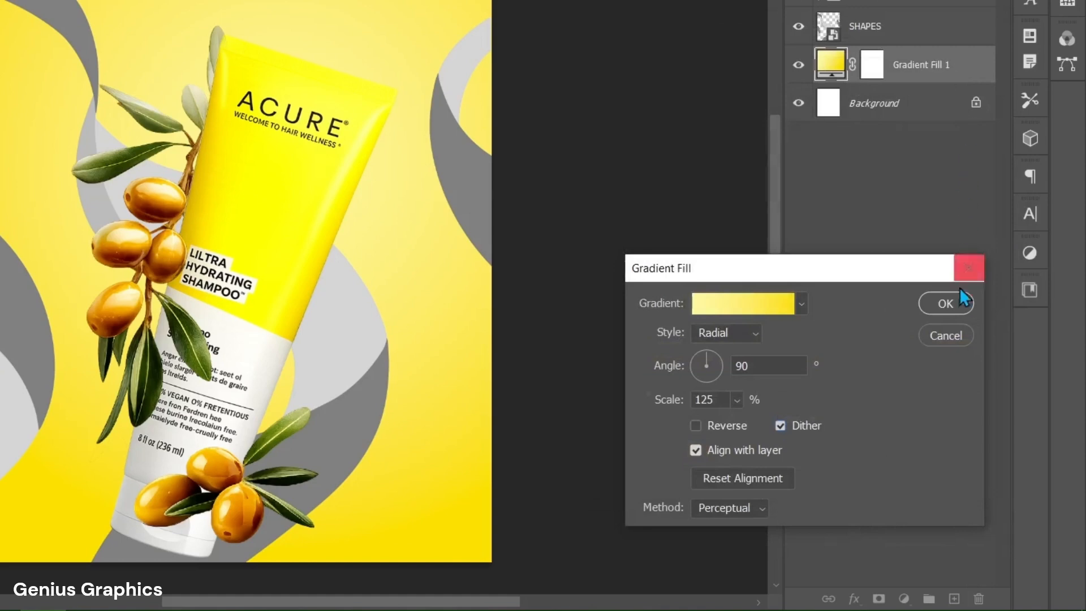
left_click(959, 306)
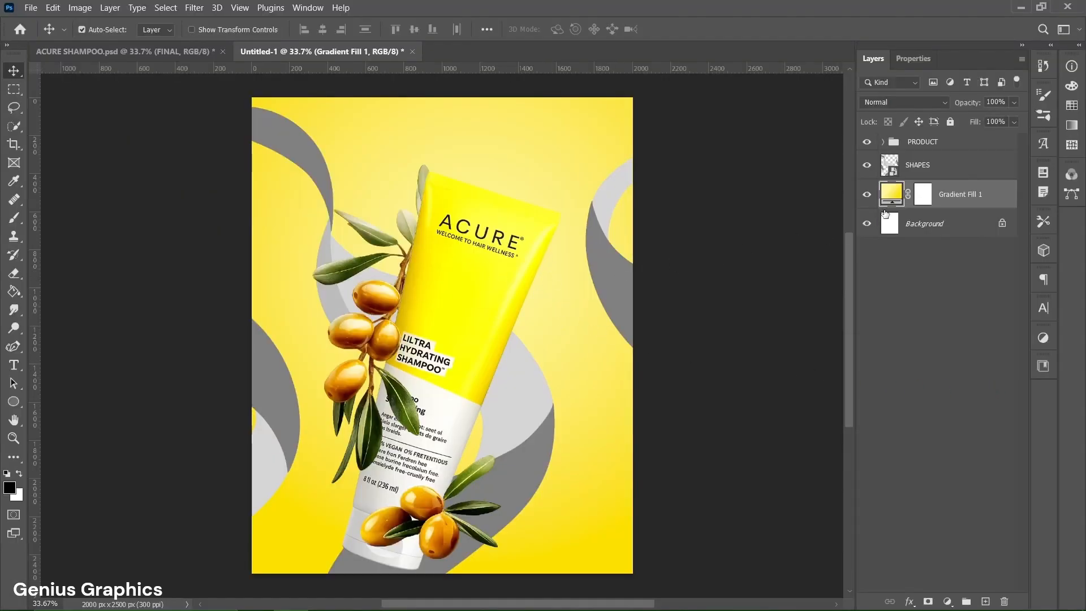
- Rename the gradient fill layer GRADIENT and save the document
double_click(957, 201)
type("GRADIENT")
key("Return")
key("ctrl+s")
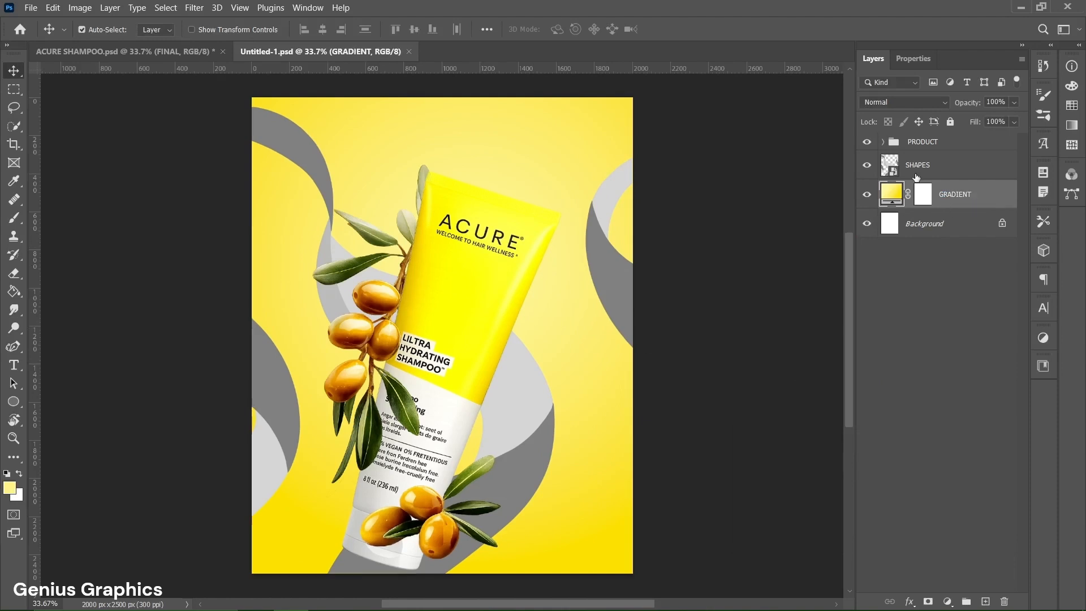
- Select the dark gray ribbon segment in the poster's upper-left corner on the SHAPES layer with the Quick Selection tool
left_click(939, 172)
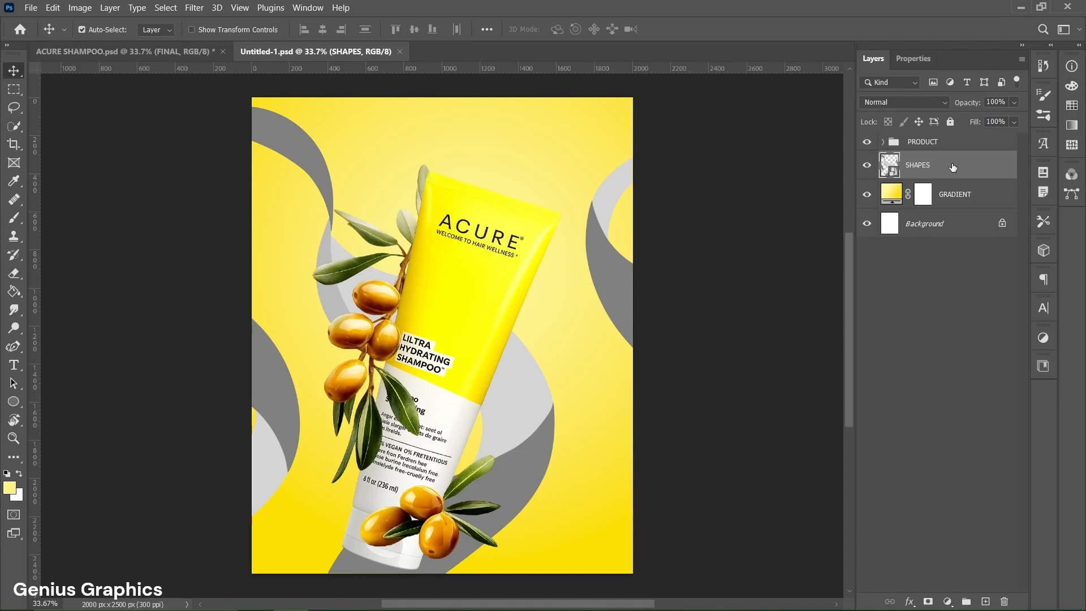
left_click(14, 126)
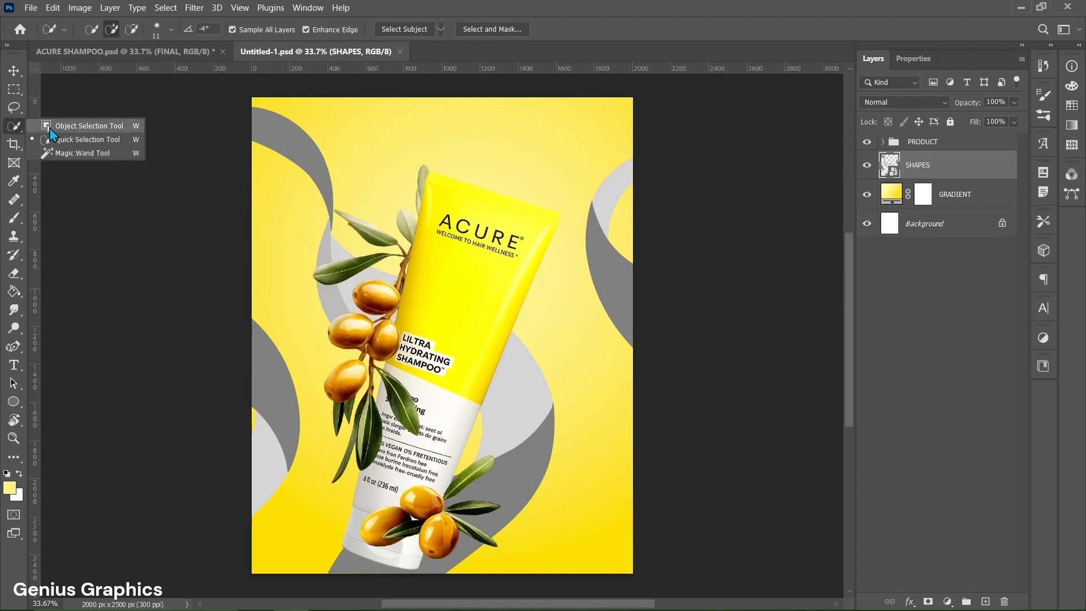
left_click(89, 139)
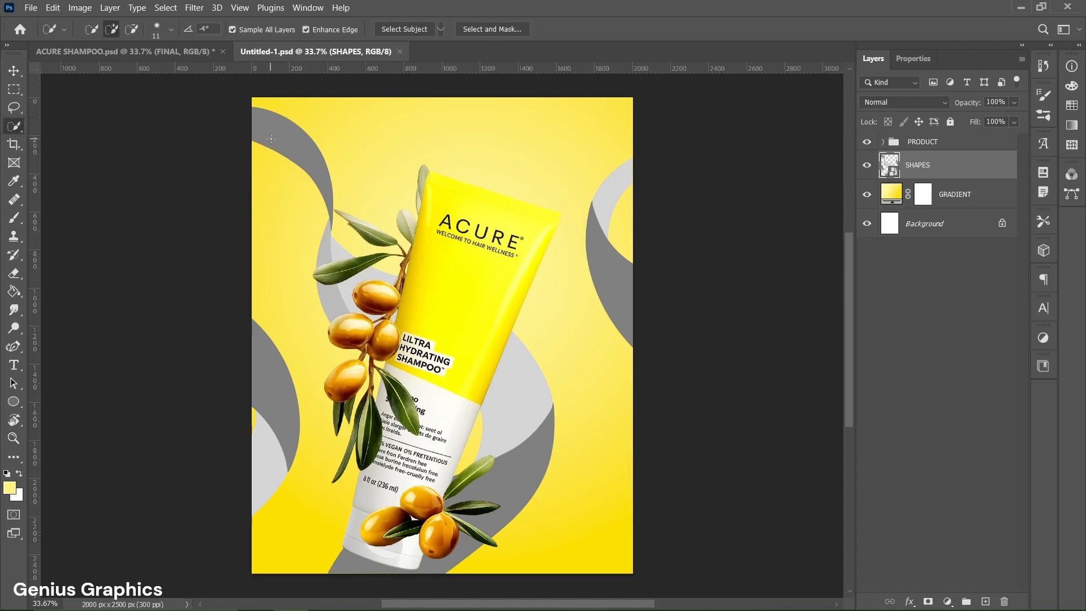
left_click_drag(271, 139, 291, 146)
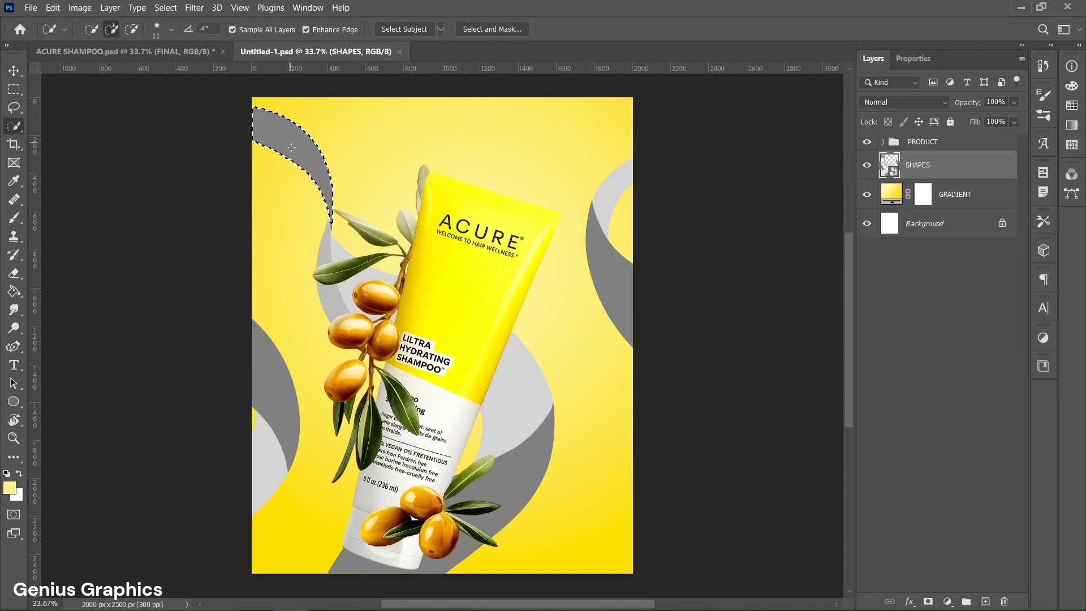
left_click(331, 226)
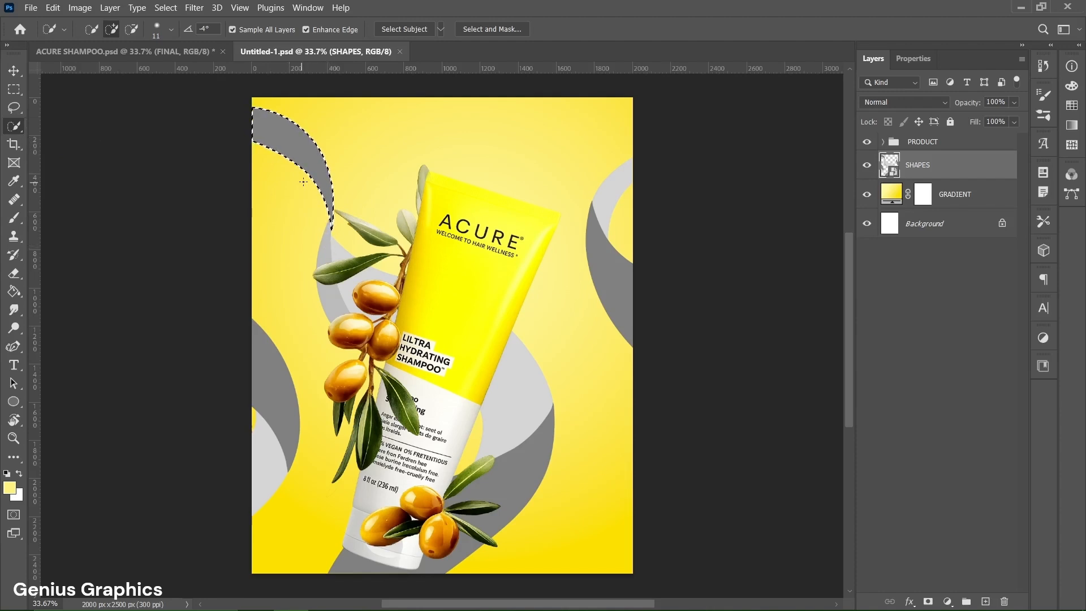
- Fill the selected ribbon segment with a solid color fill layer in f8b700, sampled from the lower olives
left_click(947, 601)
left_click(946, 350)
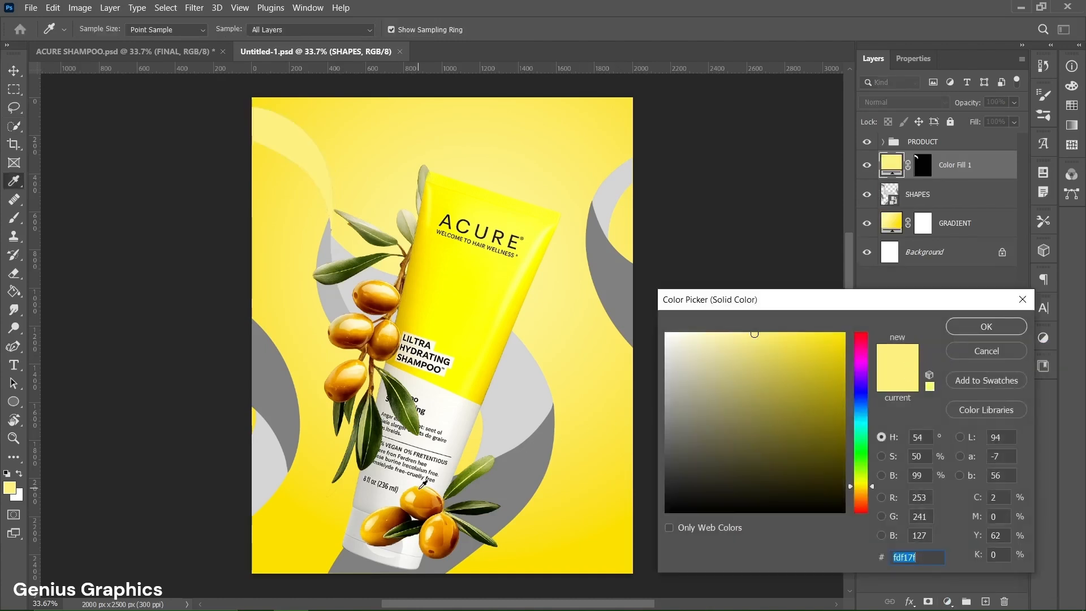
left_click(416, 489)
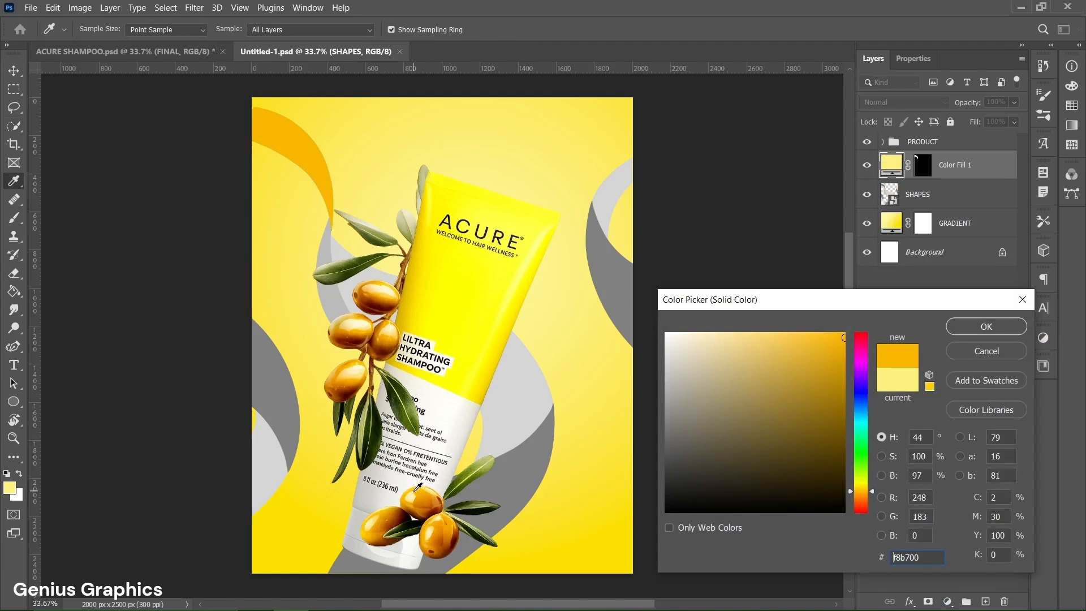
left_click(983, 332)
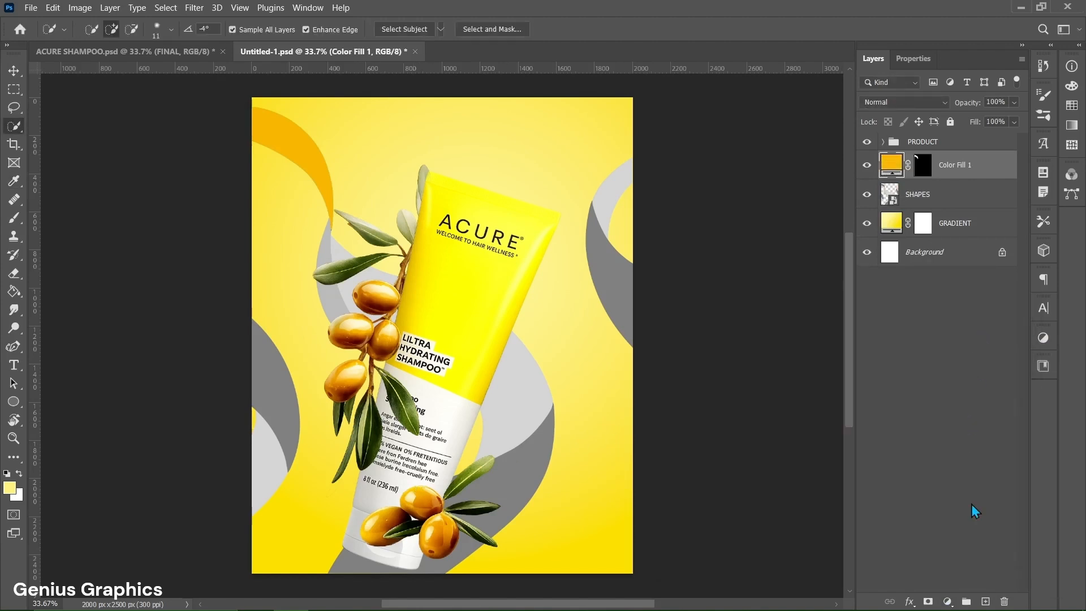
- Add a new layer clipped to the orange color fill and sample a brown Brush color from the uppermost olive
left_click(985, 601)
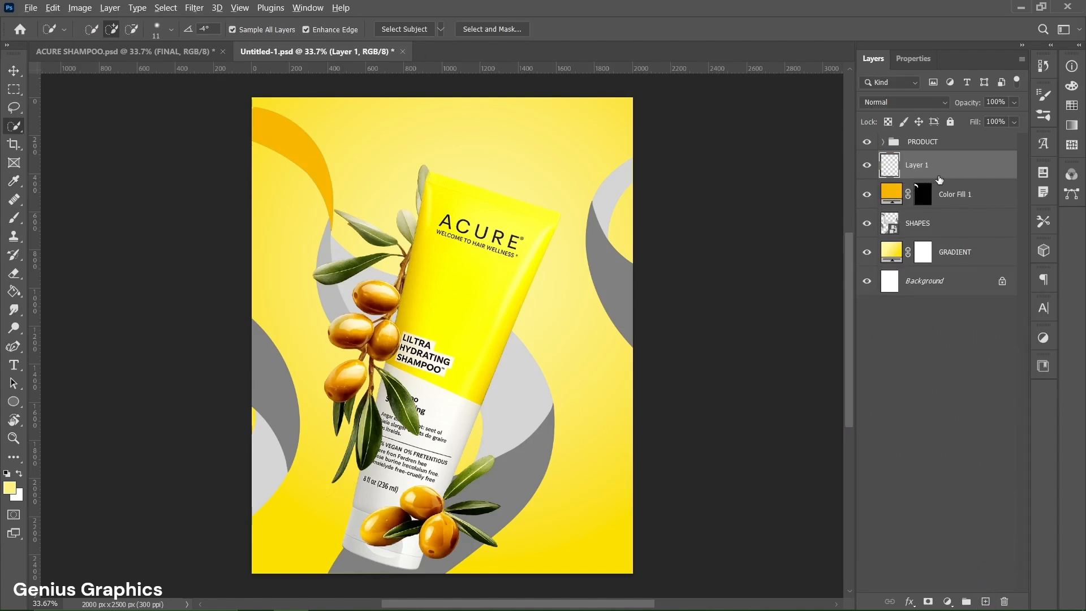
left_click(940, 181, "alt")
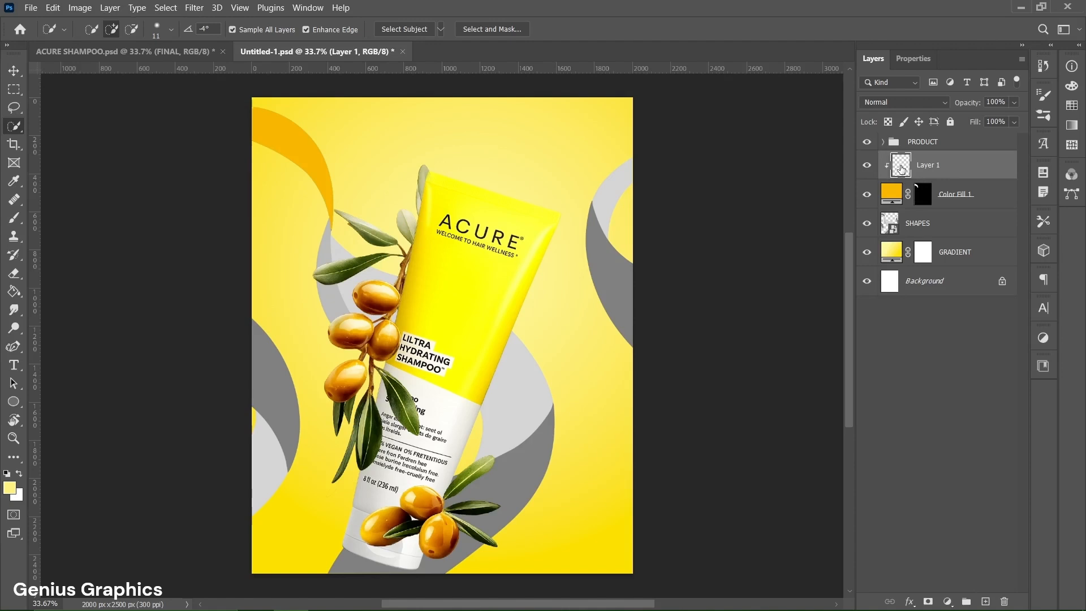
right_click(14, 218)
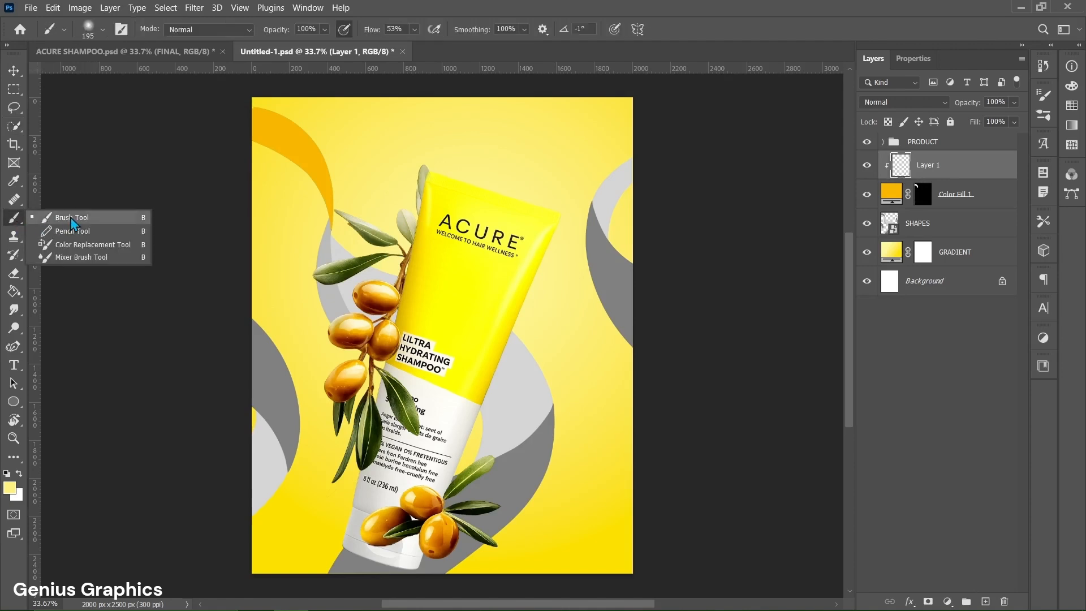
left_click(71, 217)
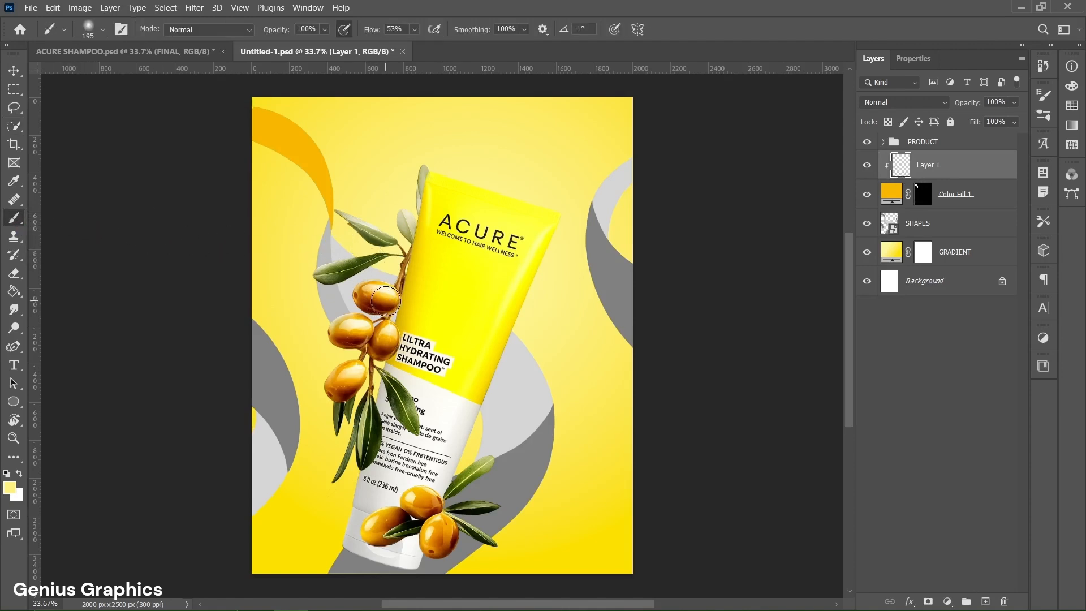
key("alt")
left_click(386, 301, "alt")
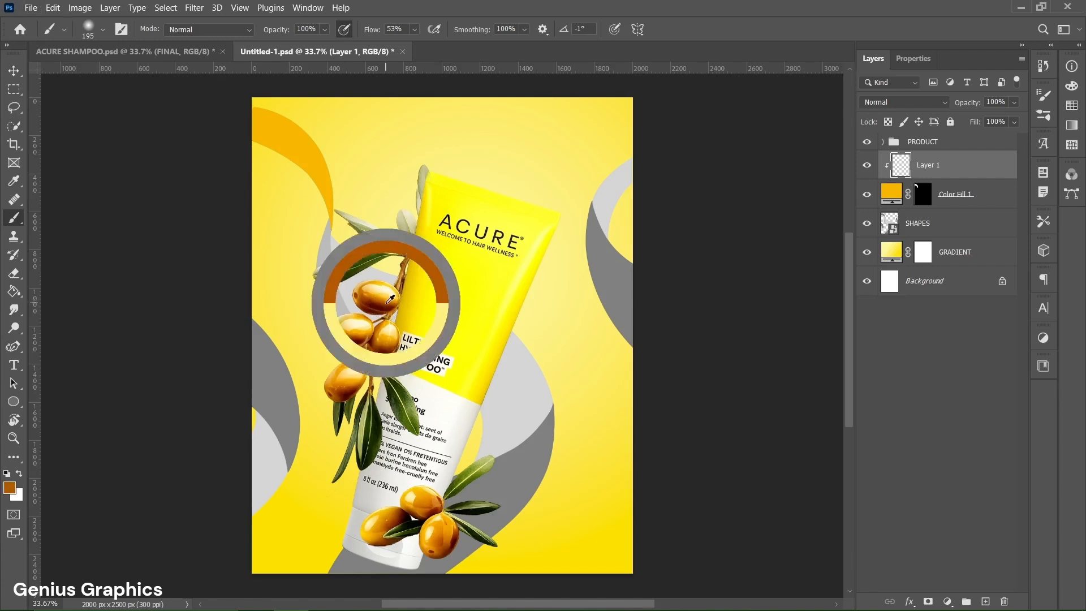
- Paint soft brown shading along the upper-left orange ribbon with an enlarged brush, resampling the brown from the olive
left_click_drag(343, 219, 360, 228)
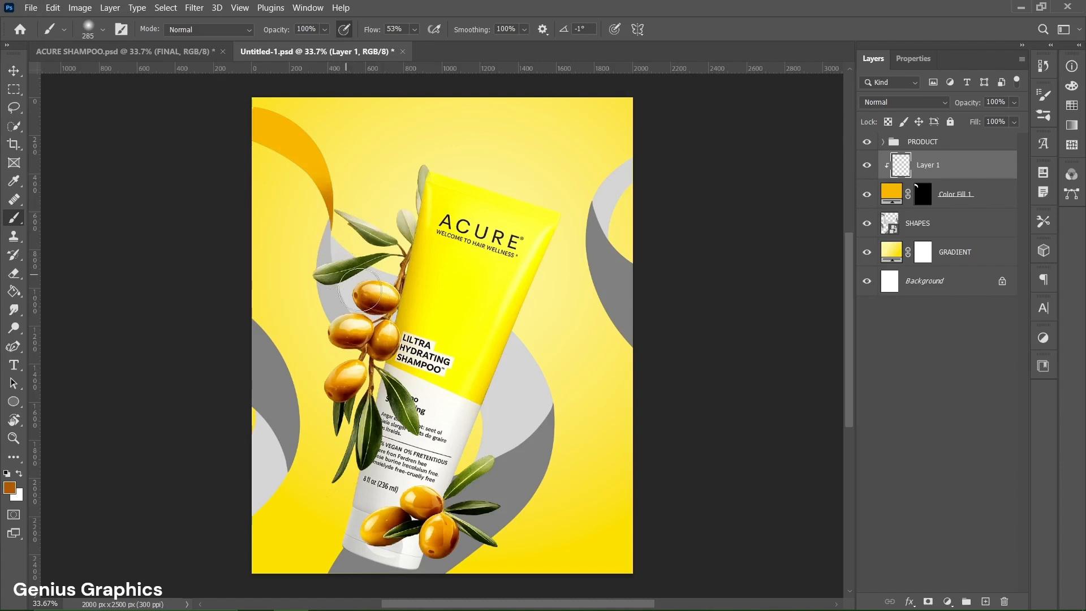
left_click(384, 304, "alt")
left_click(383, 302, "alt")
mouse_move(283, 117)
left_mouse_down()
mouse_move(266, 152)
mouse_move(280, 106)
left_mouse_up()
right_click(276, 129, "alt")
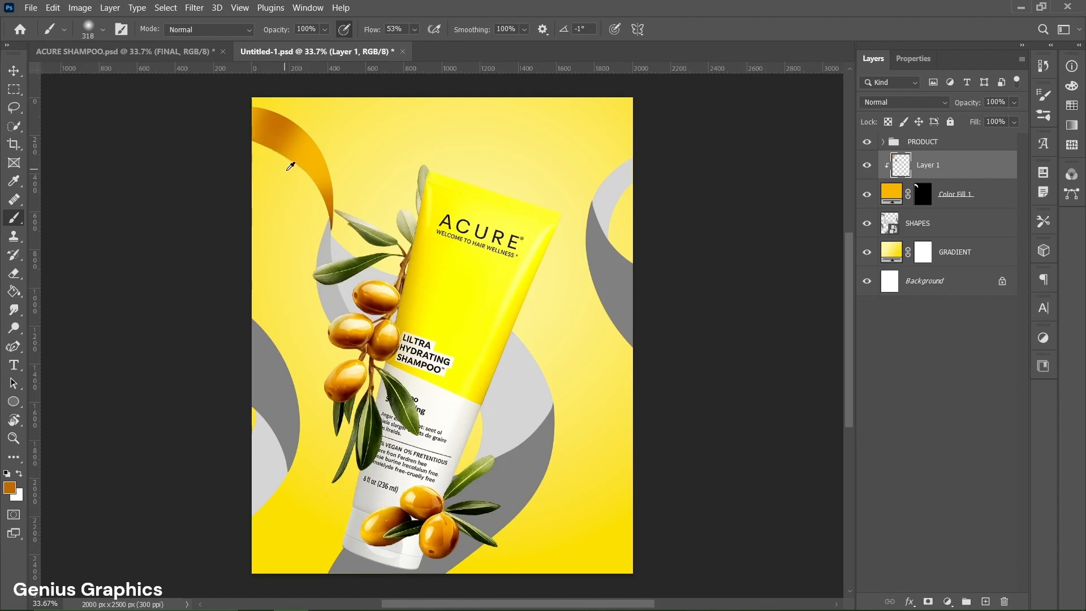
left_click_drag(277, 171, 288, 177)
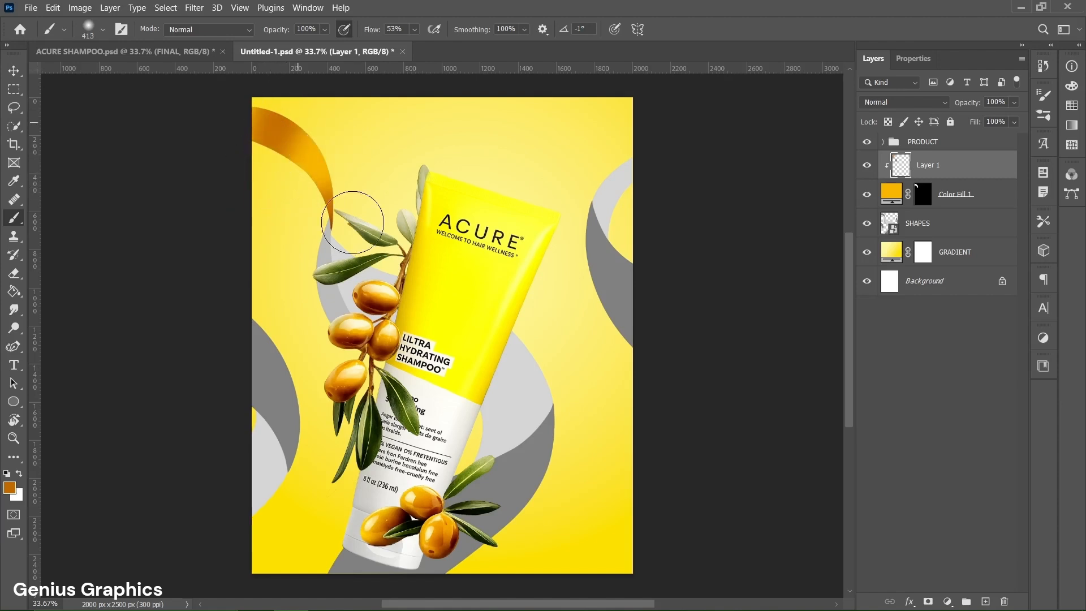
- Paint a soft light yellow highlight on the bend of the orange ribbon, starting from a lighter olive tone
left_click(393, 295, "alt")
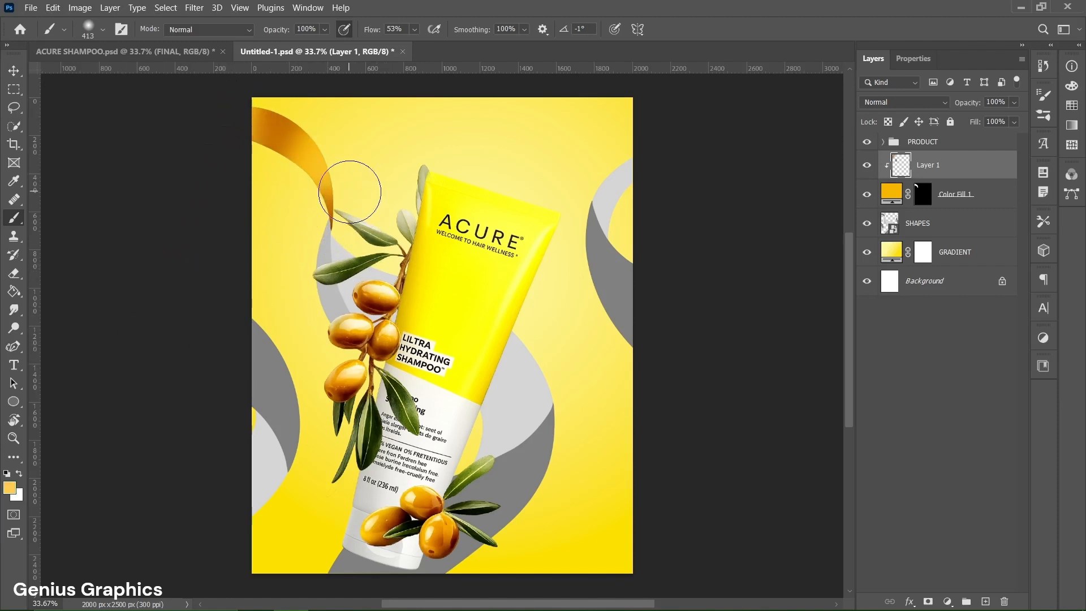
left_click(321, 165)
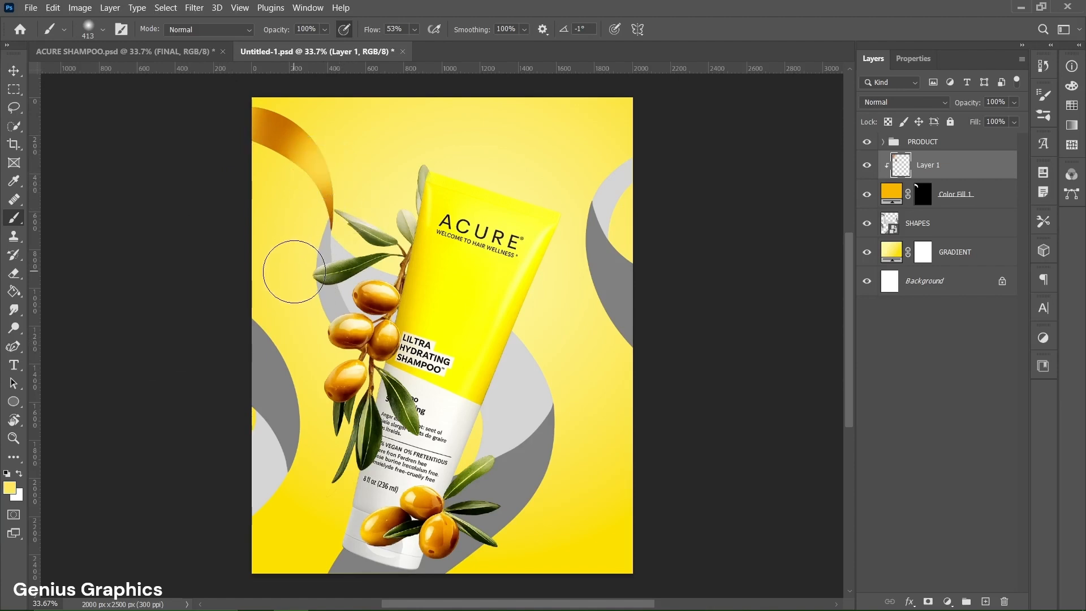
left_click_drag(329, 176, 322, 172)
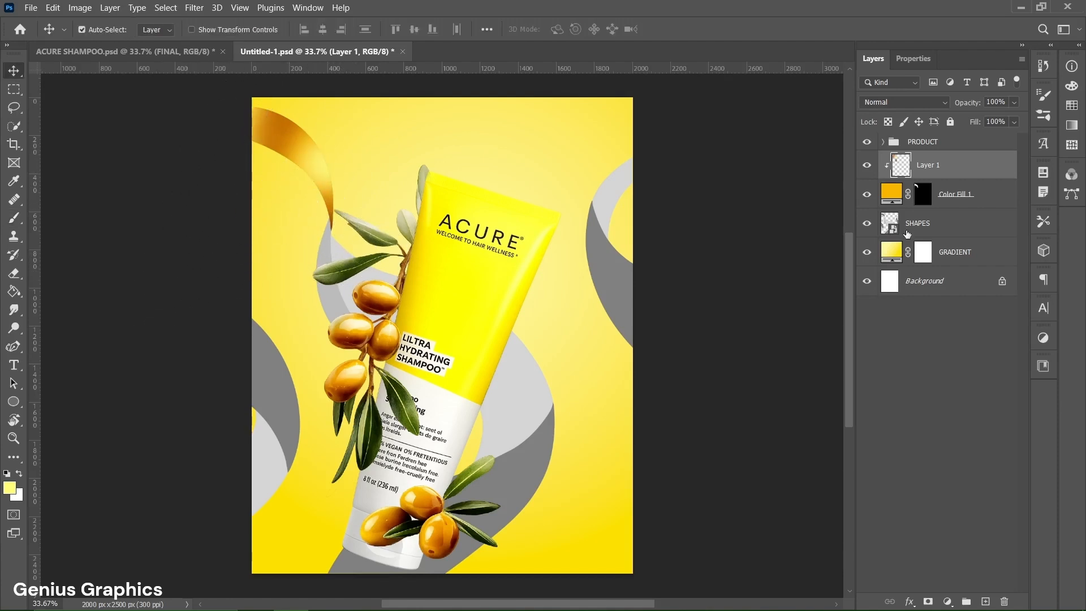
- Select the narrow gray fold below the orange ribbon on the SHAPES layer, hiding the PRODUCT group while selecting and showing it again
left_click(907, 233)
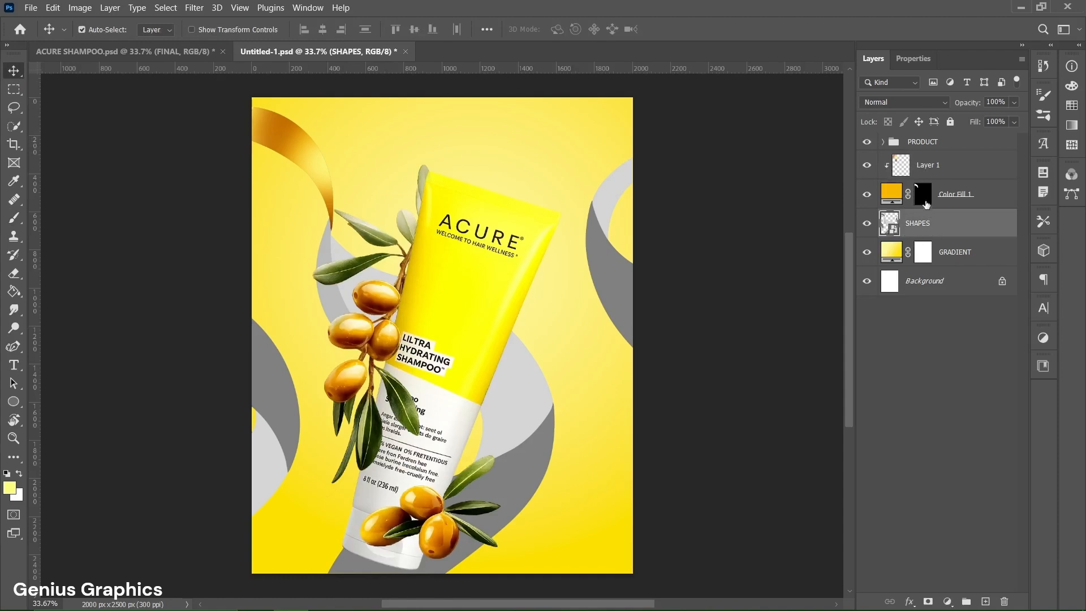
left_click(867, 142)
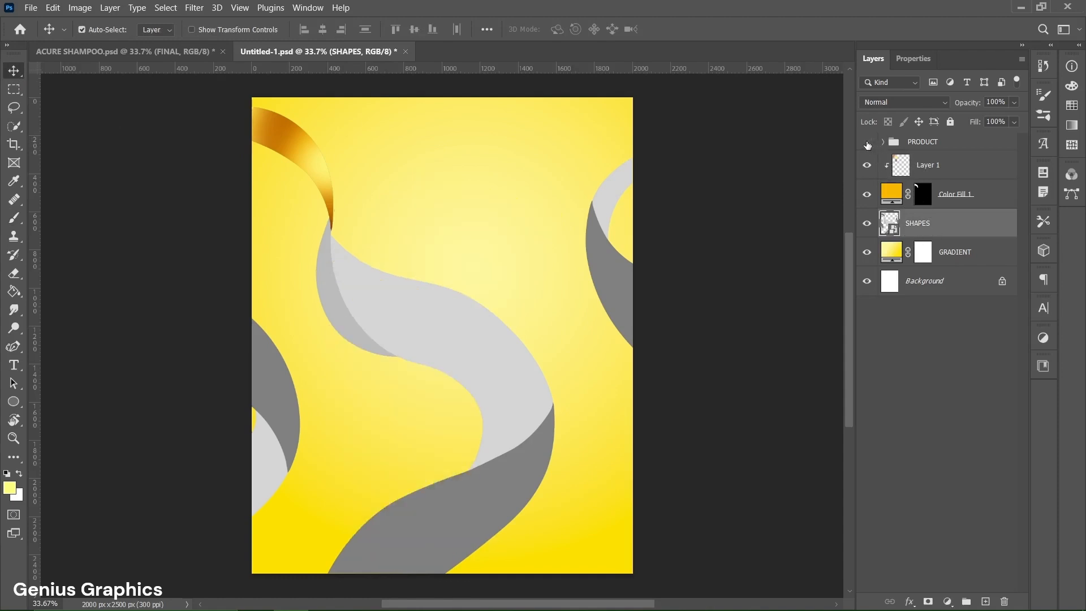
mouse_move(14, 125)
left_mouse_down()
mouse_move(24, 139)
mouse_move(63, 139)
left_mouse_up()
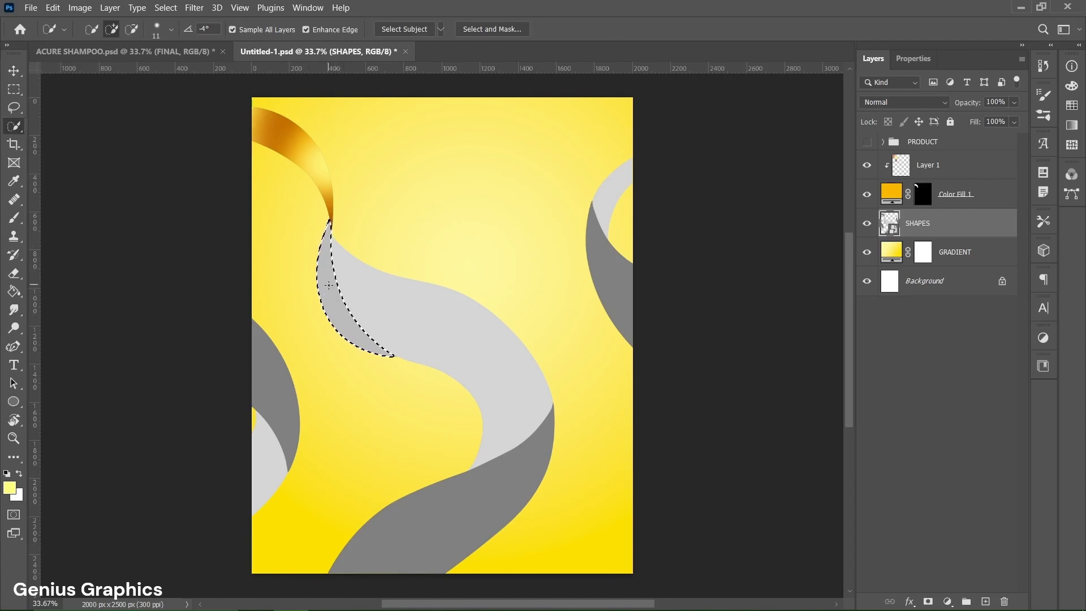
left_click(867, 142)
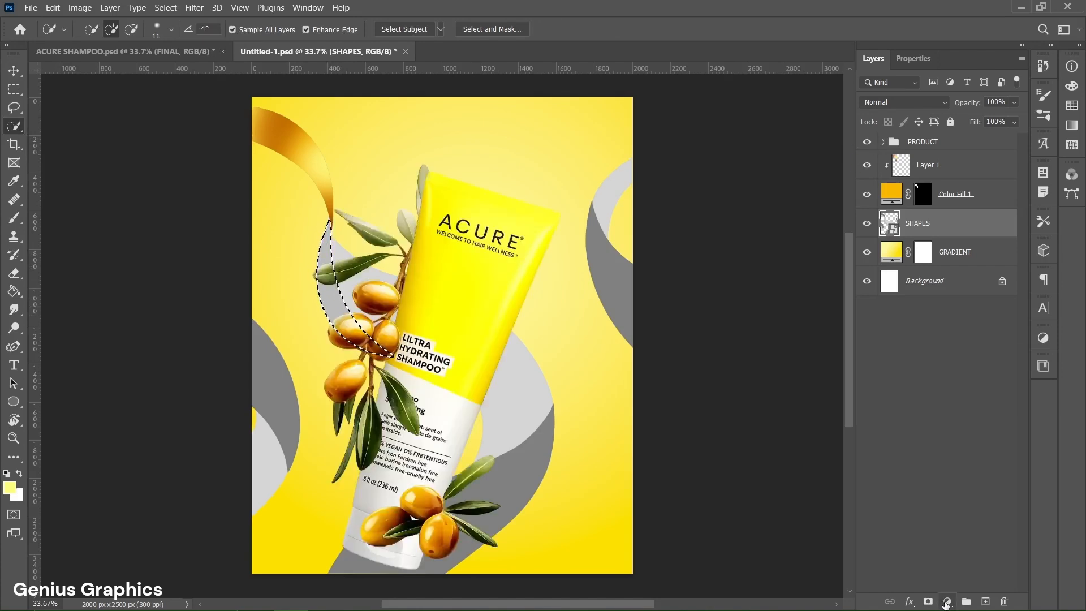
- Fill the selected narrow fold with a solid color fill layer in fbc400, sampled from the lower olives
left_click(948, 601)
left_click(961, 357)
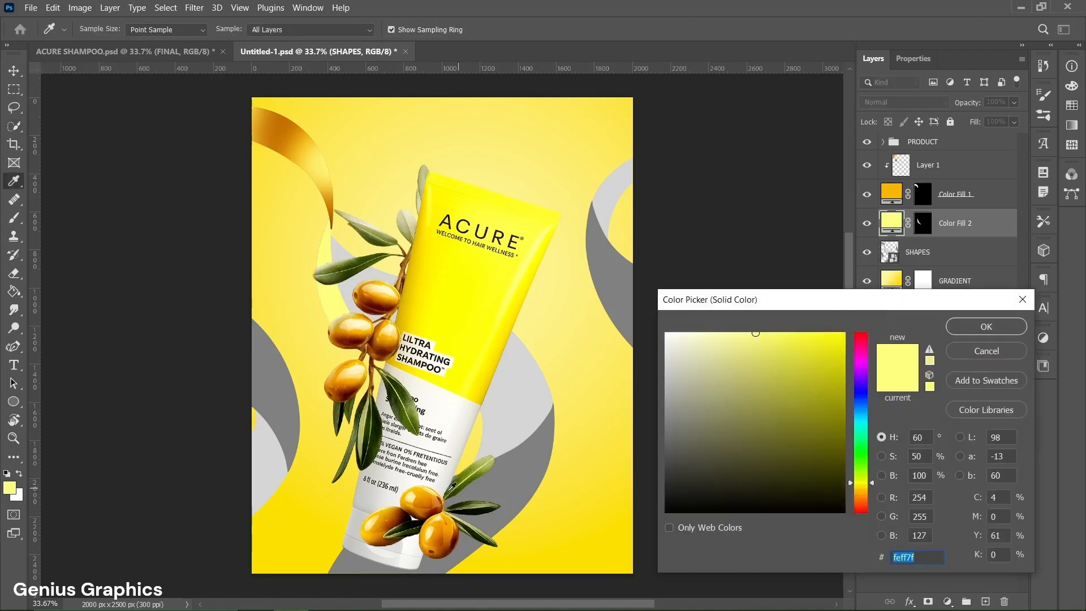
left_click(421, 483)
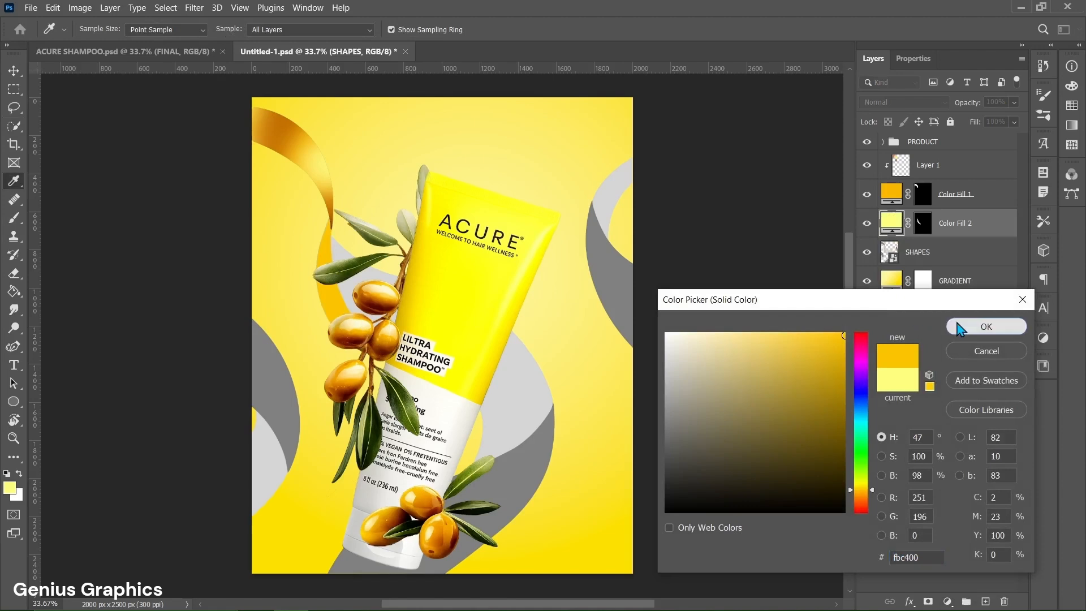
left_click(975, 324)
- Add a new layer clipped to the narrow fold's color fill and activate the Brush tool
left_click(985, 600)
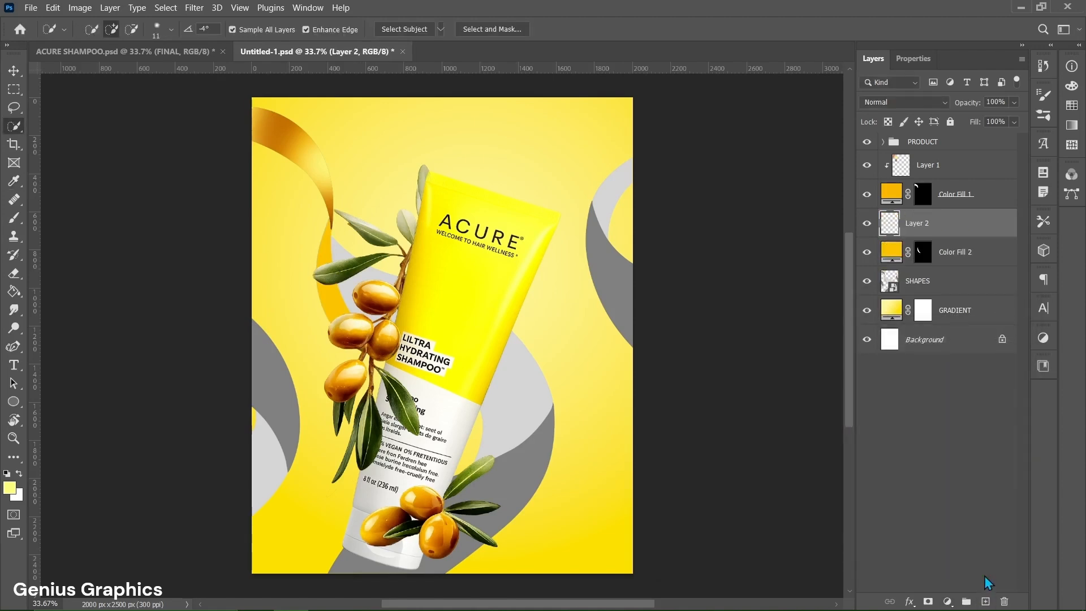
left_click(922, 233, "alt")
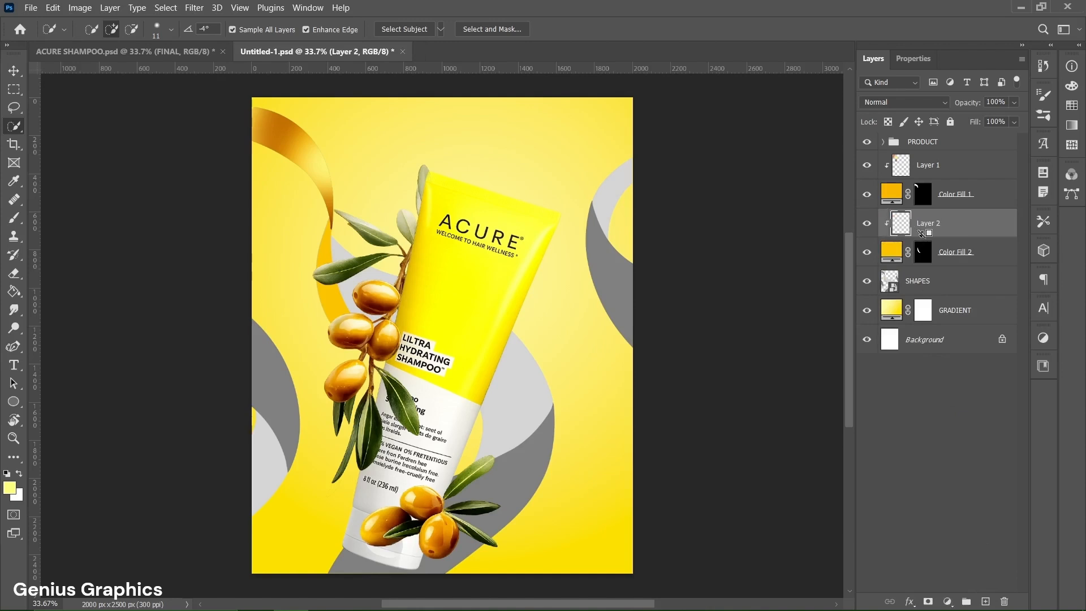
left_click(19, 222)
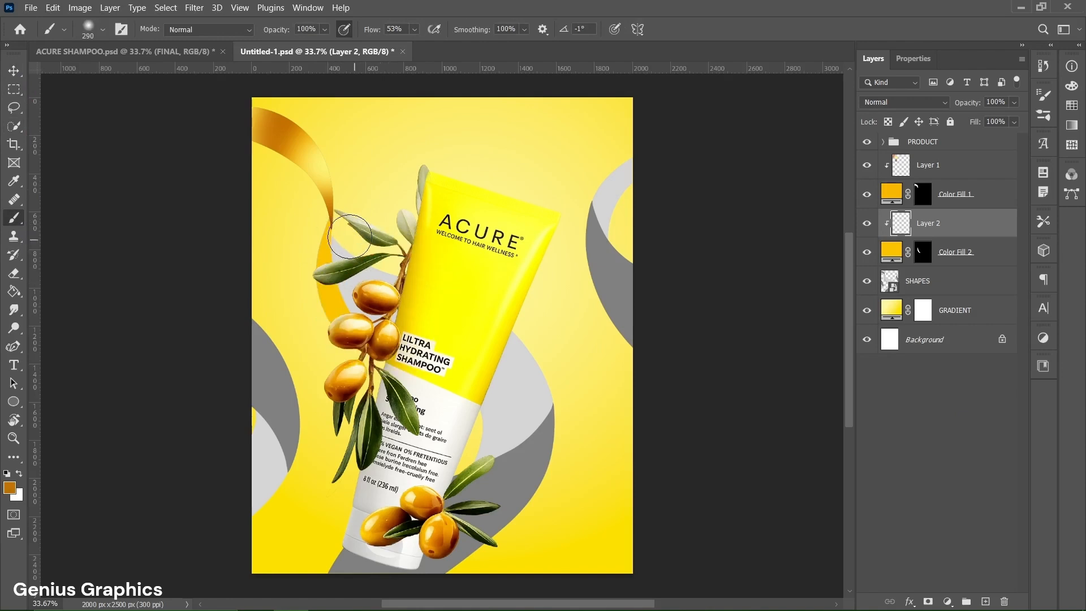
- Paint brown and dark red shading along the upper part of the narrow fold, sampling tones from the olives
left_click_drag(334, 226, 320, 261)
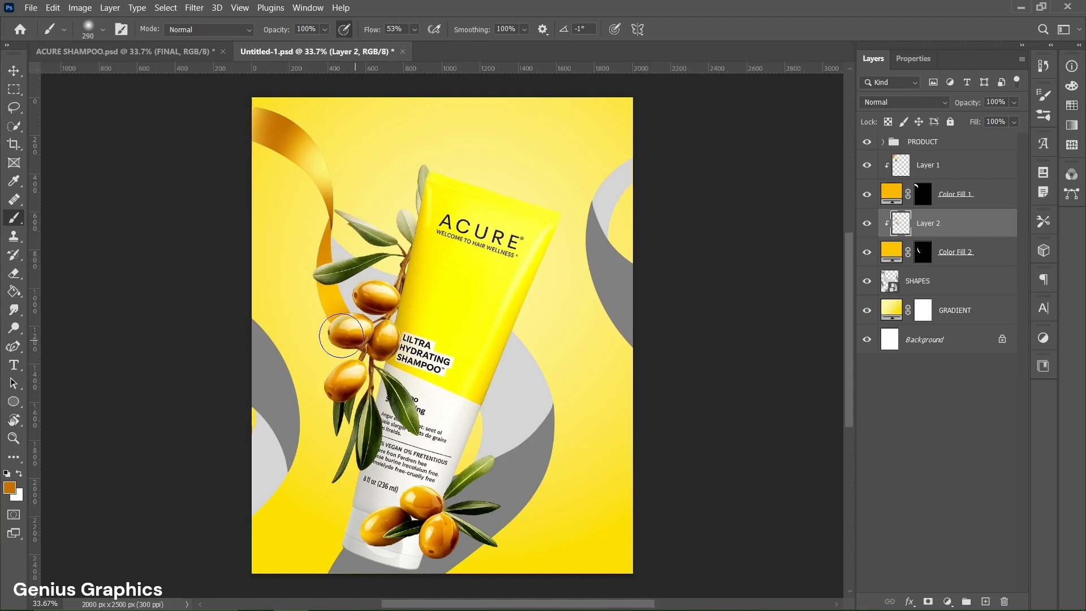
left_click(382, 308, "alt")
left_click_drag(336, 235, 333, 216)
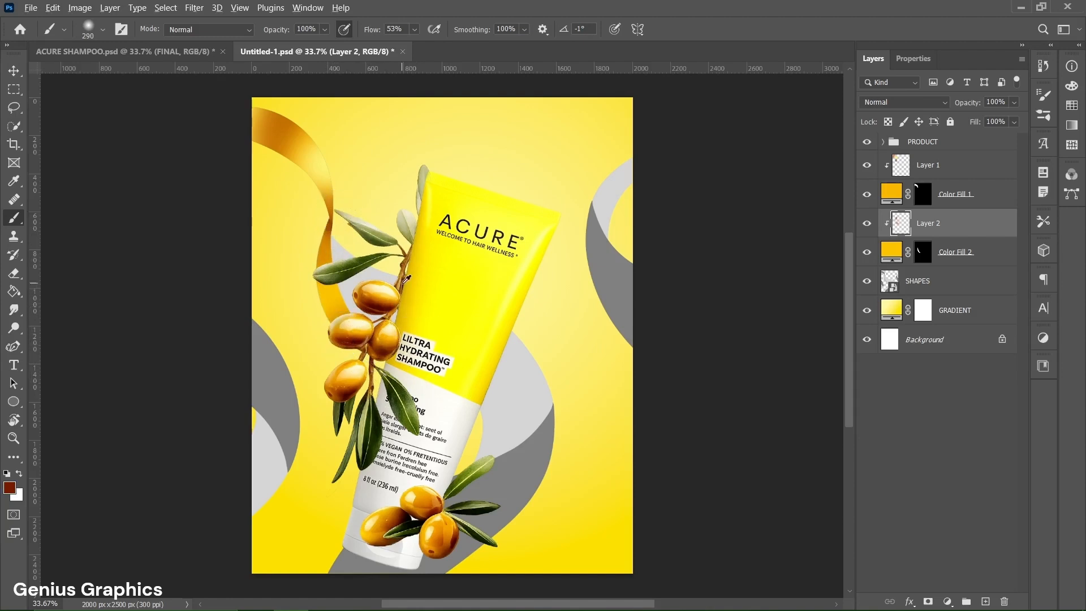
left_click(391, 386, "alt")
left_click(349, 403, "alt")
left_click(390, 300, "alt")
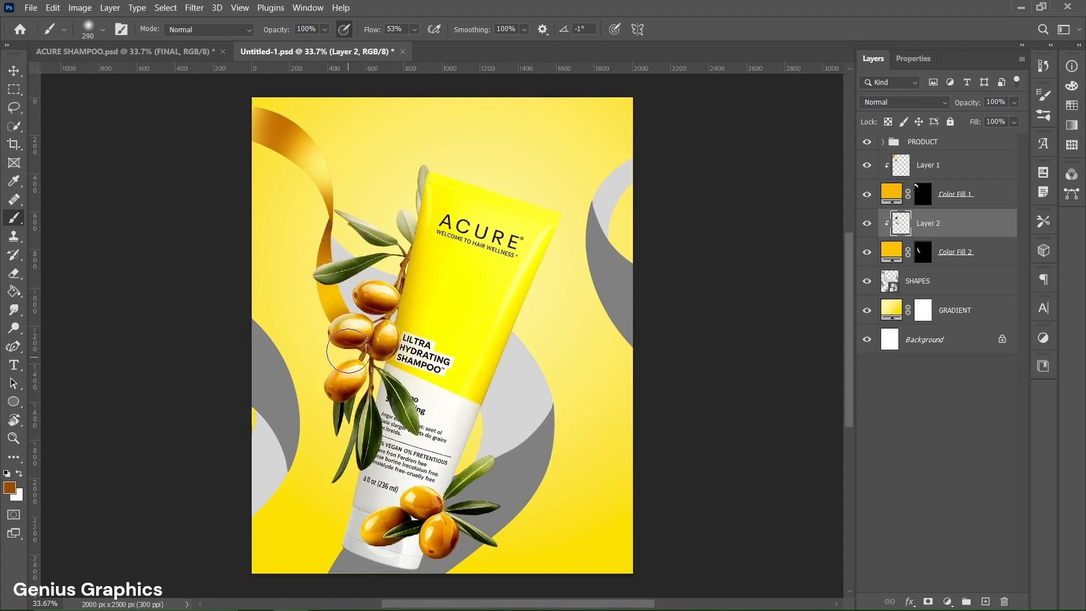
- Rework the brown shading at the narrow fold's lower end with a larger brush and darken its upper tip in deep maroon
key("ctrl+z")
mouse_move(363, 346)
left_mouse_down()
mouse_move(393, 355)
mouse_move(366, 335)
left_mouse_up()
left_click(348, 332)
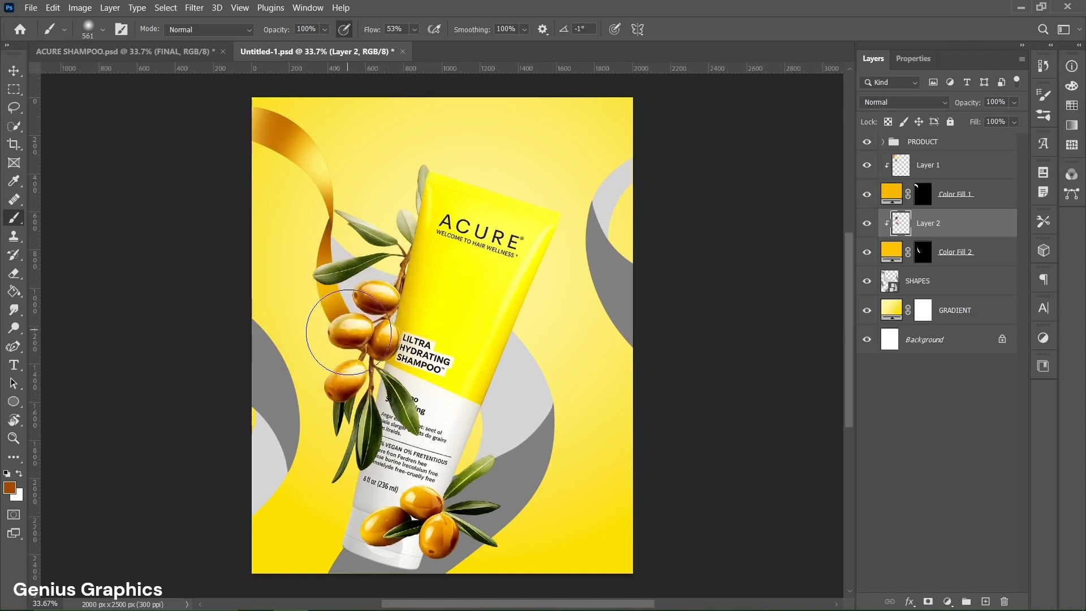
key("ctrl+z")
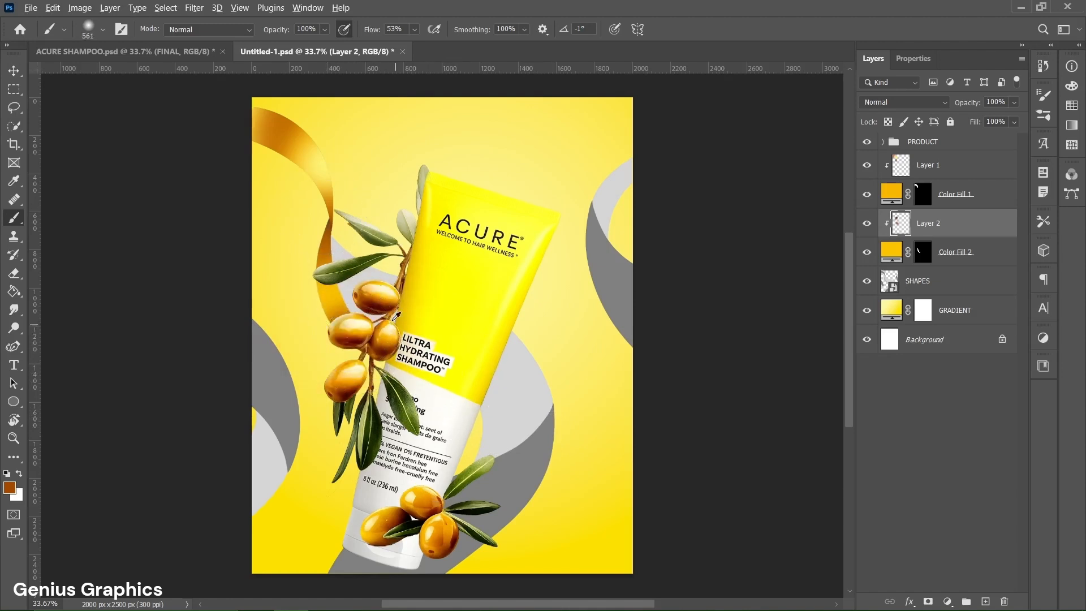
left_click(381, 308, "alt")
left_click_drag(346, 210, 316, 216)
- Select the wide light gray middle band on the SHAPES layer, hiding the PRODUCT group while selecting and showing it again
key("v")
left_click(908, 291)
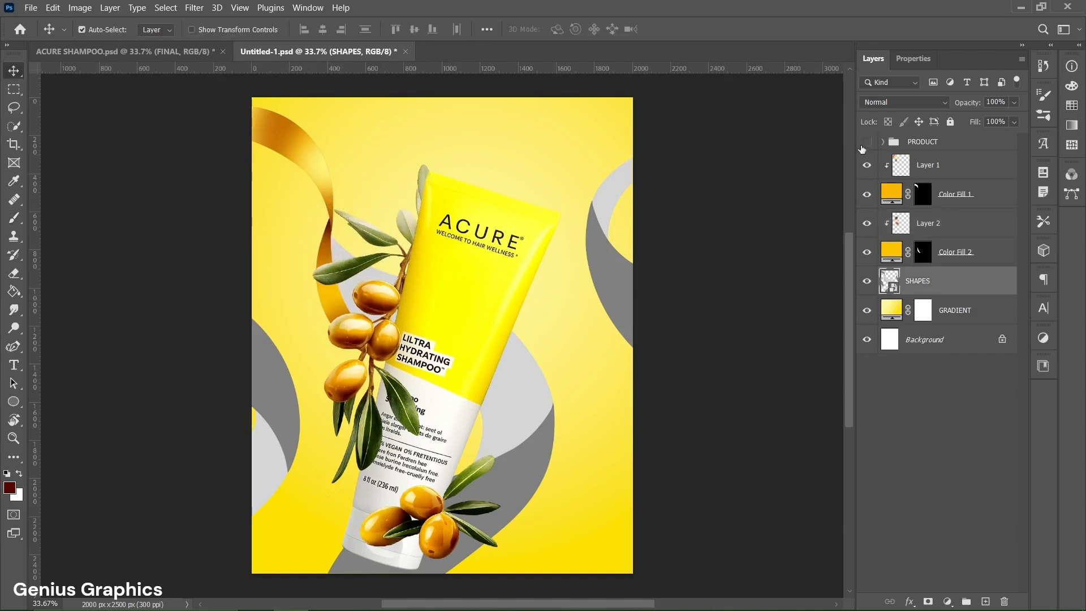
left_click(866, 142)
left_click(14, 126)
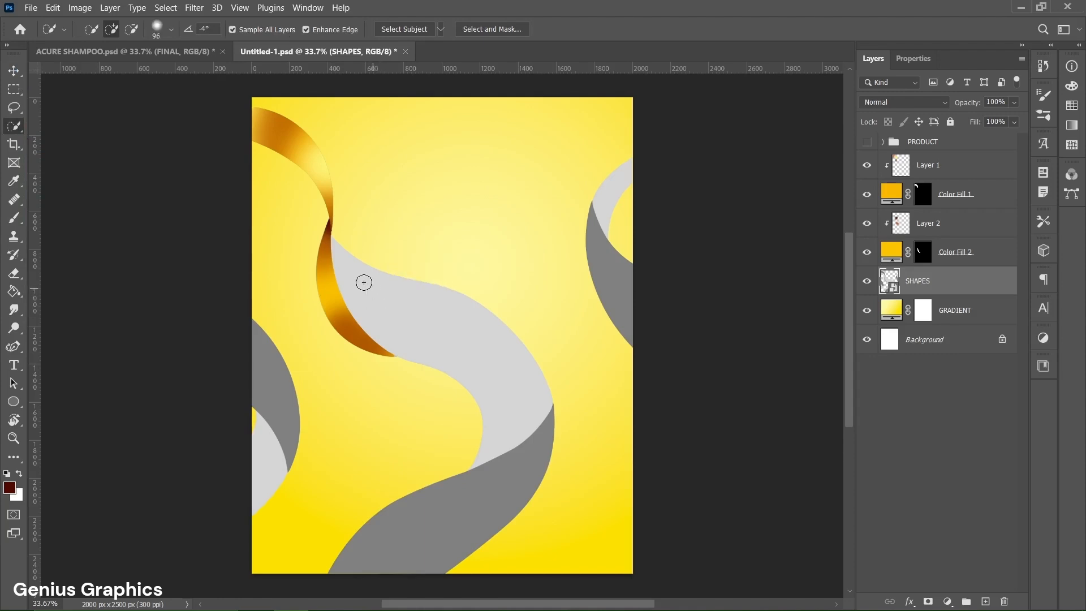
left_click_drag(364, 281, 463, 338)
left_click(867, 141)
- Fill the selected middle band with a solid color fill layer in f9bc00, sampled from the lower olives
left_click(948, 601)
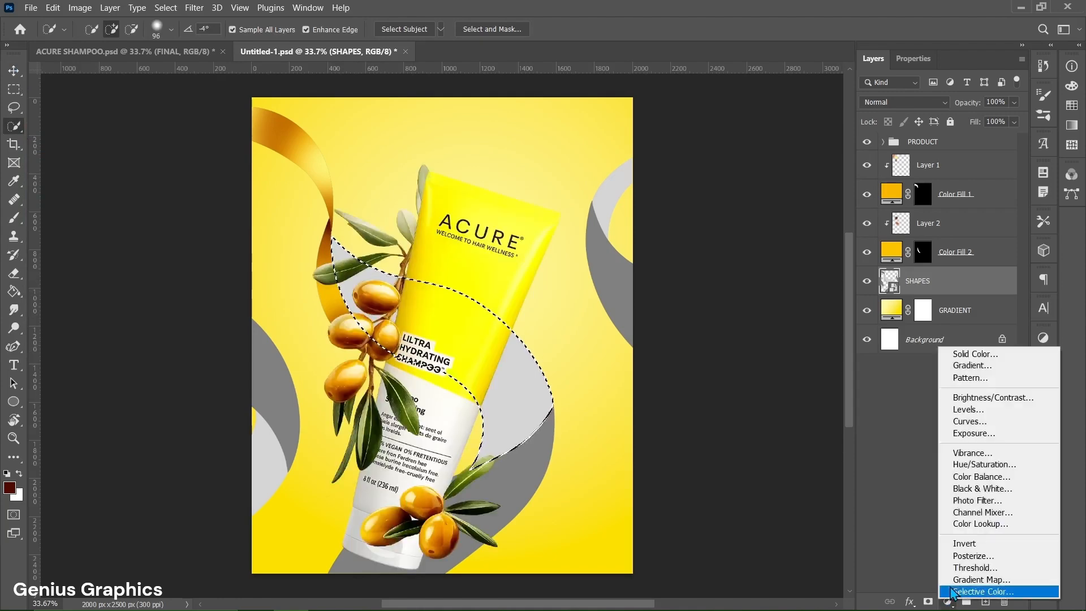
left_click(946, 355)
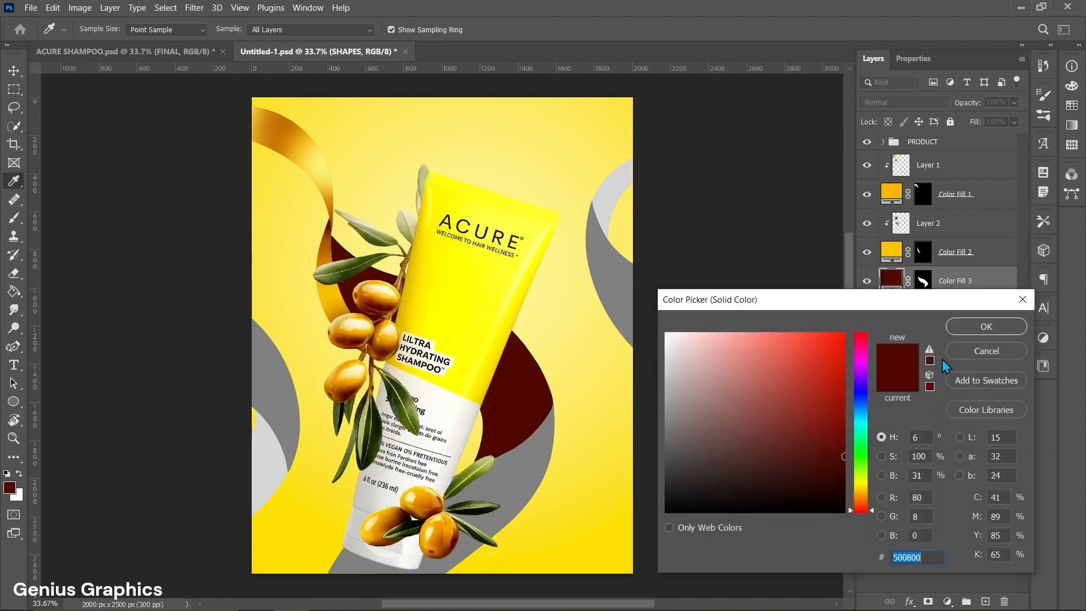
left_click(416, 489)
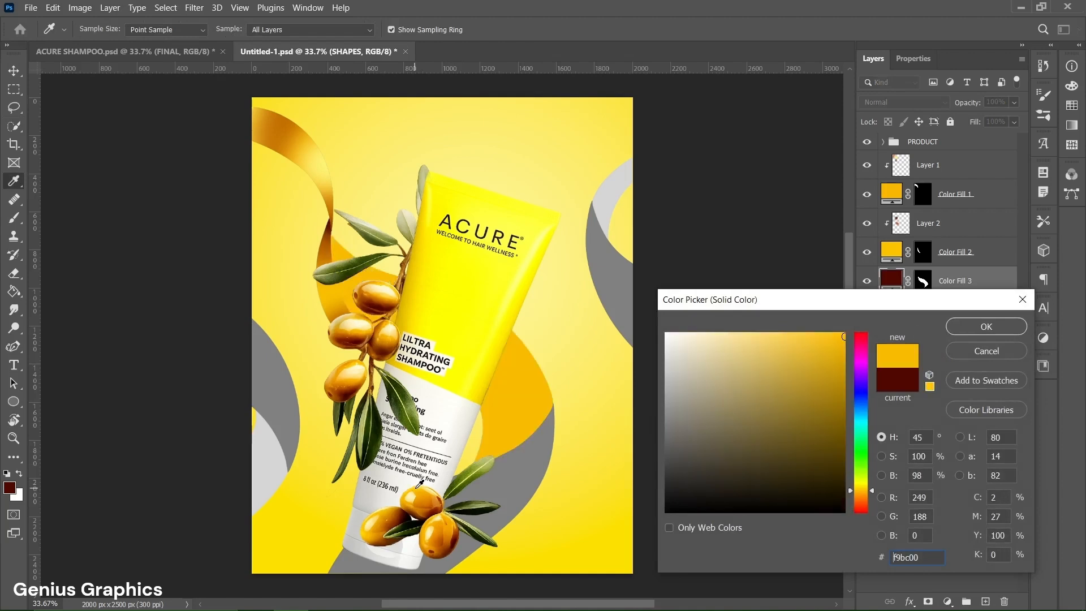
left_click(981, 332)
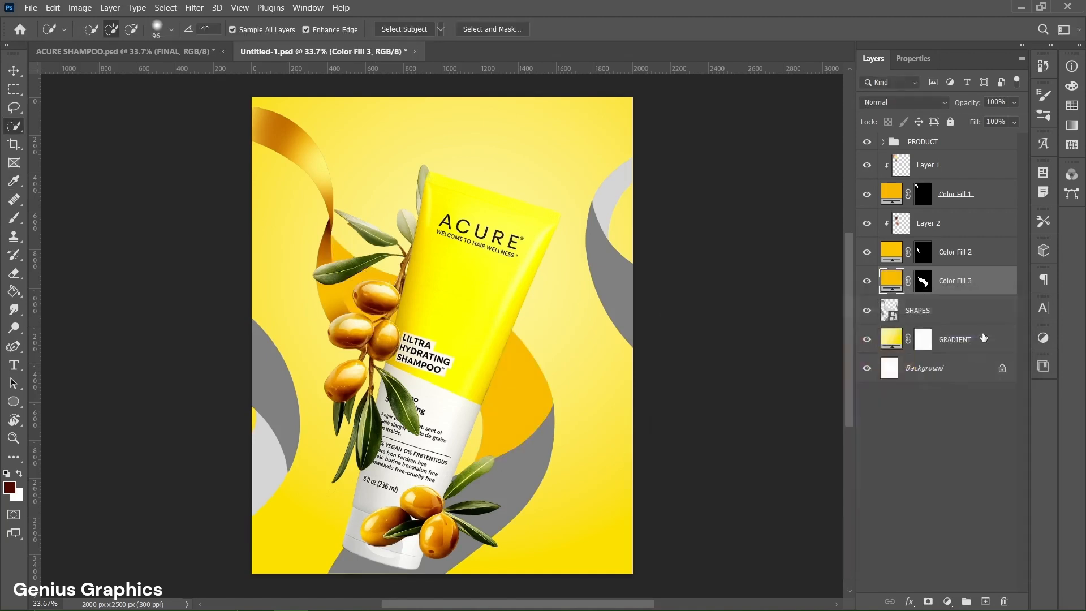
- Add a new layer clipped to the middle band's color fill and activate the Brush tool
left_click(985, 601)
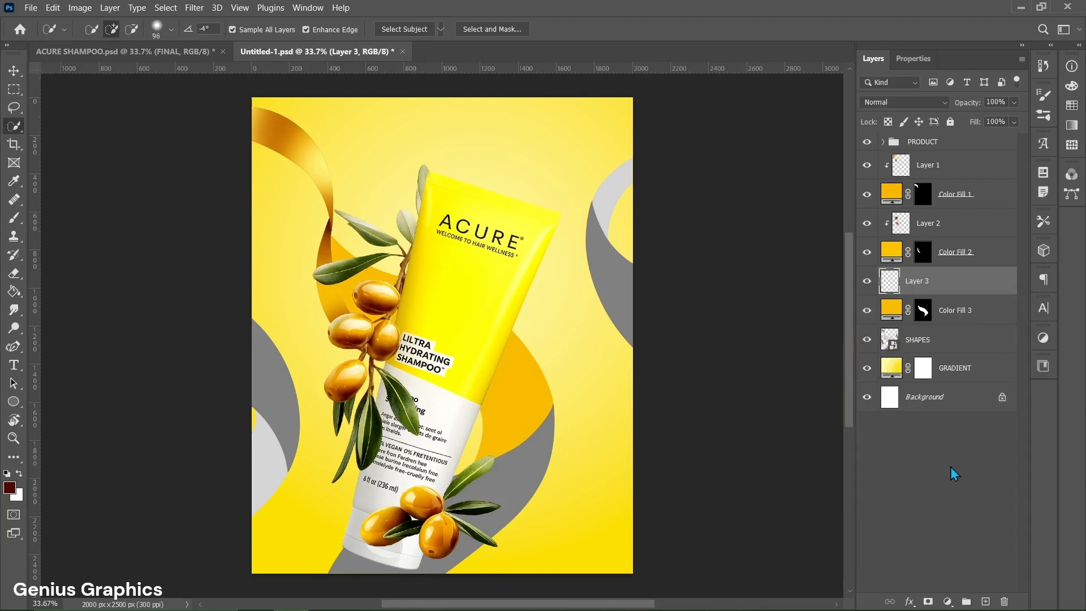
left_click(927, 294, "alt")
left_click(17, 220)
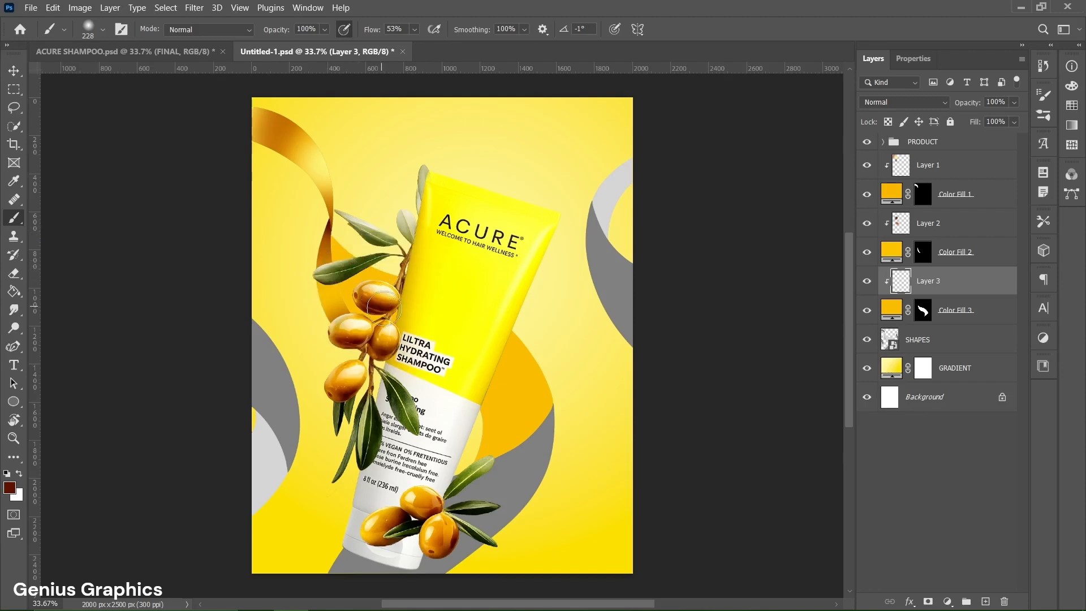
- Paint large soft dark red-brown shading across the middle band behind the tube and toward its lower end, sampling olive tones
mouse_move(424, 320)
left_mouse_down()
mouse_move(458, 329)
mouse_move(448, 318)
left_mouse_up()
mouse_move(433, 302)
left_mouse_down()
mouse_move(425, 296)
mouse_move(399, 369)
left_mouse_up()
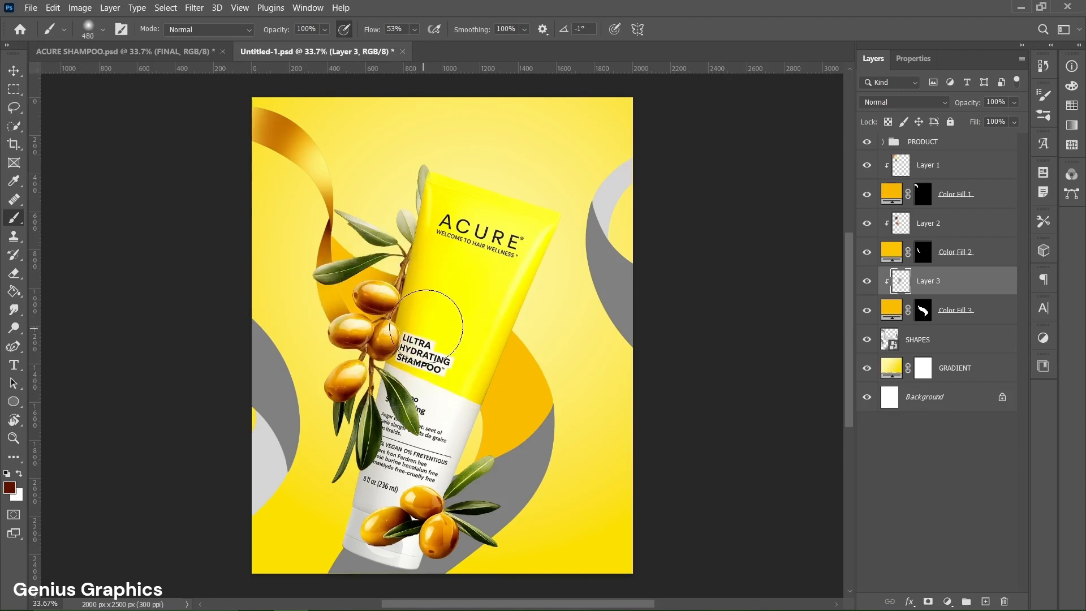
left_click(388, 306, "alt")
mouse_move(421, 304)
left_mouse_down()
mouse_move(472, 338)
mouse_move(427, 318)
mouse_move(416, 341)
mouse_move(477, 346)
mouse_move(440, 414)
left_mouse_up()
left_click(382, 357, "alt")
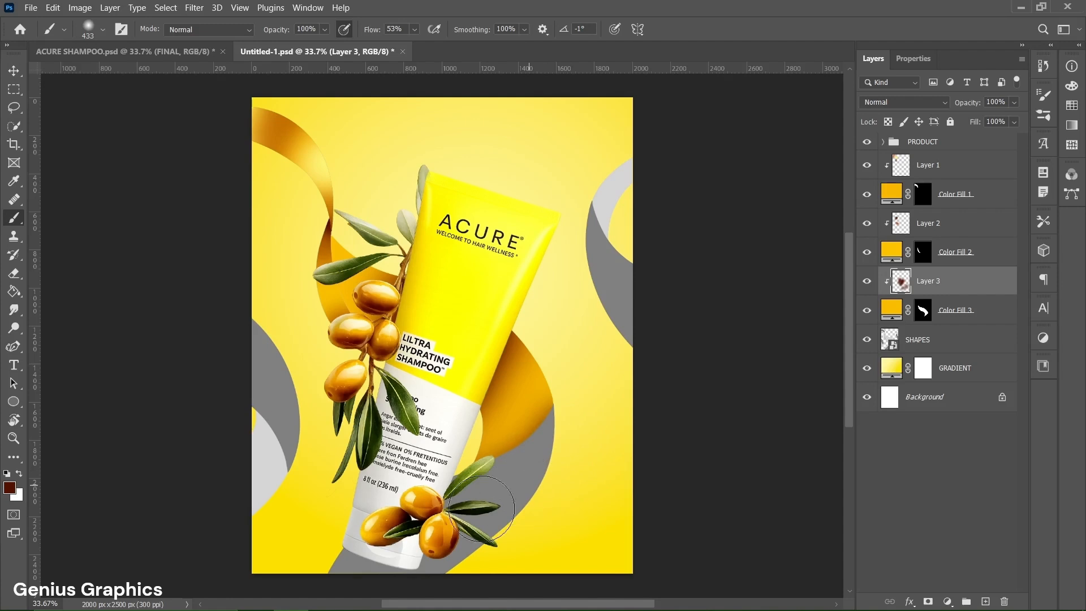
mouse_move(482, 509)
left_mouse_down()
mouse_move(582, 447)
mouse_move(476, 494)
left_mouse_up()
left_click(388, 306, "alt")
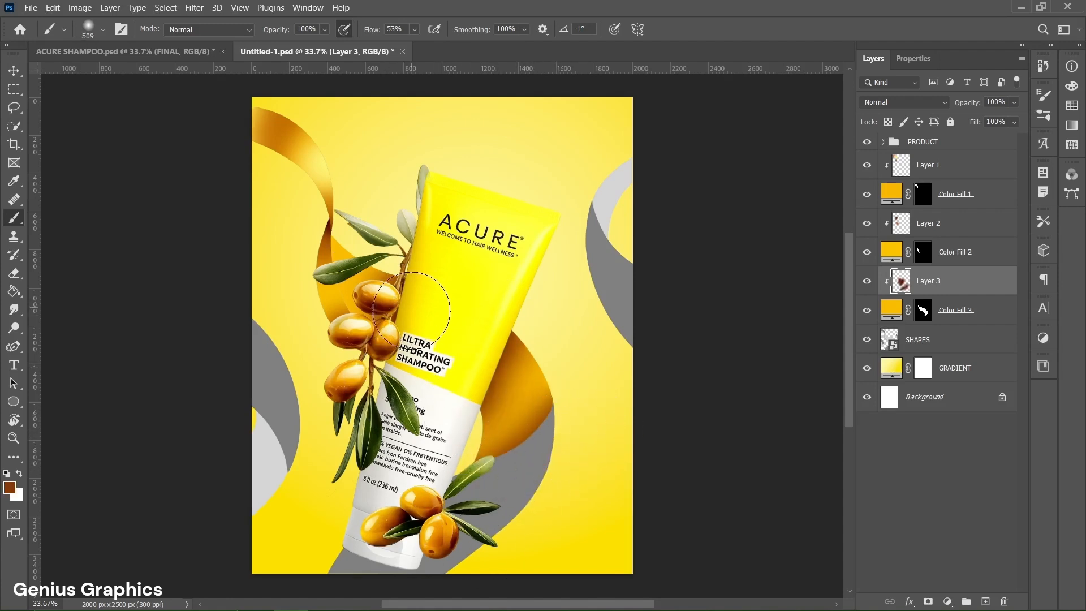
left_click(391, 354, "alt")
right_click(475, 329, "alt")
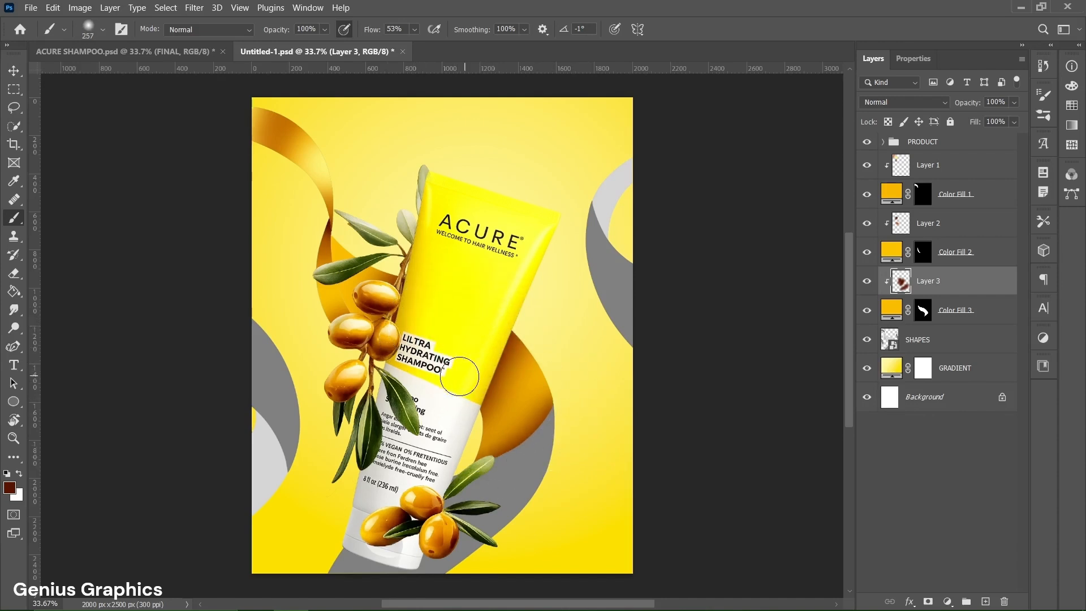
- Paint a soft pale yellow highlight on the upper end of the middle band near the olive leaf, blending in golden tones
right_click(344, 236, "alt")
left_click(341, 240)
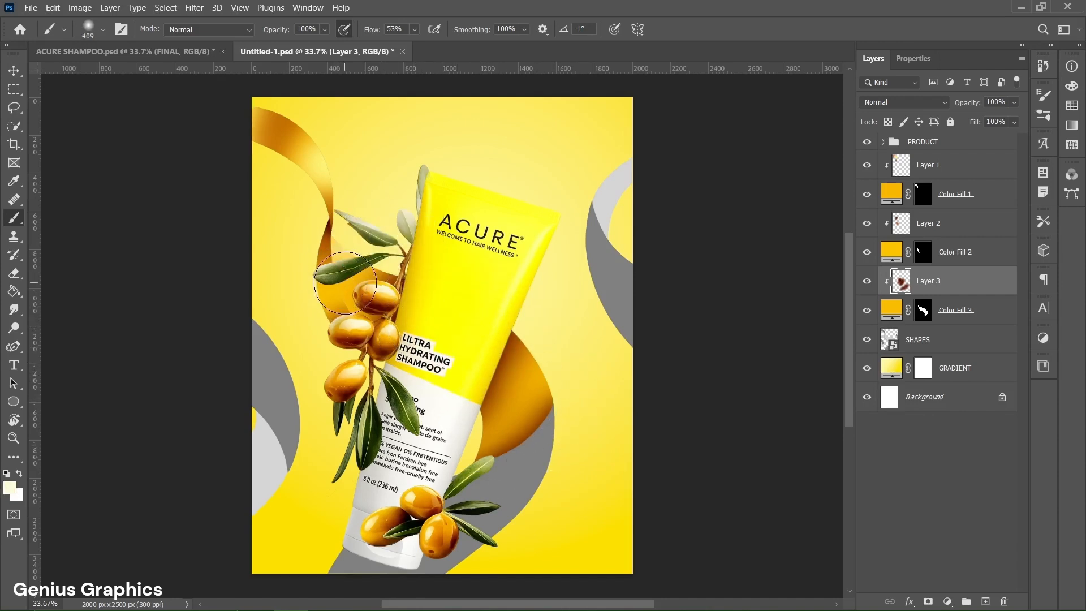
left_click(349, 252, "alt")
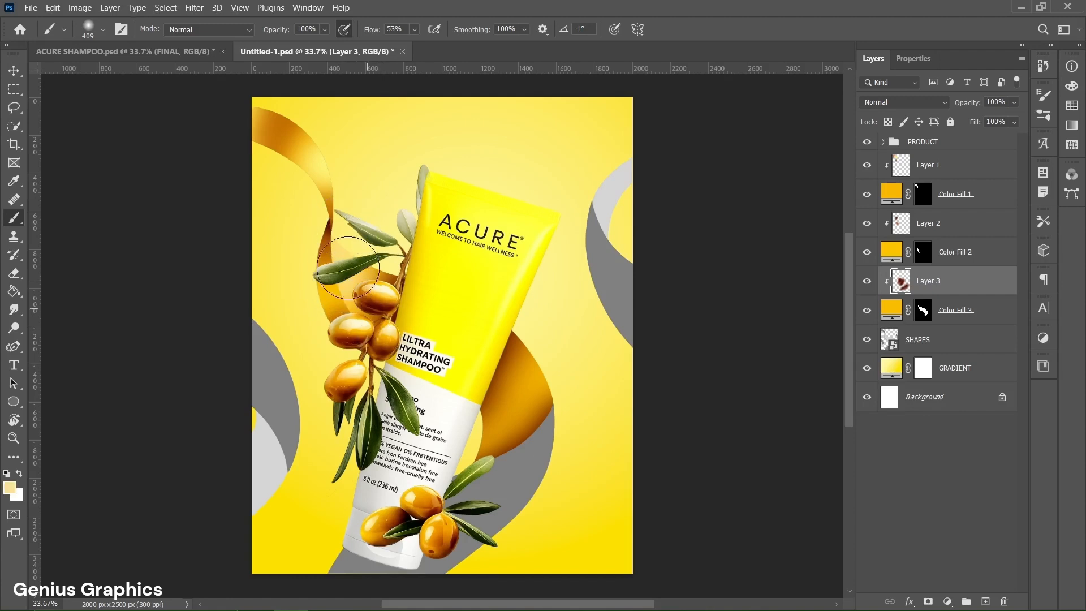
left_click(389, 298, "alt")
left_click(339, 270)
left_click(341, 242)
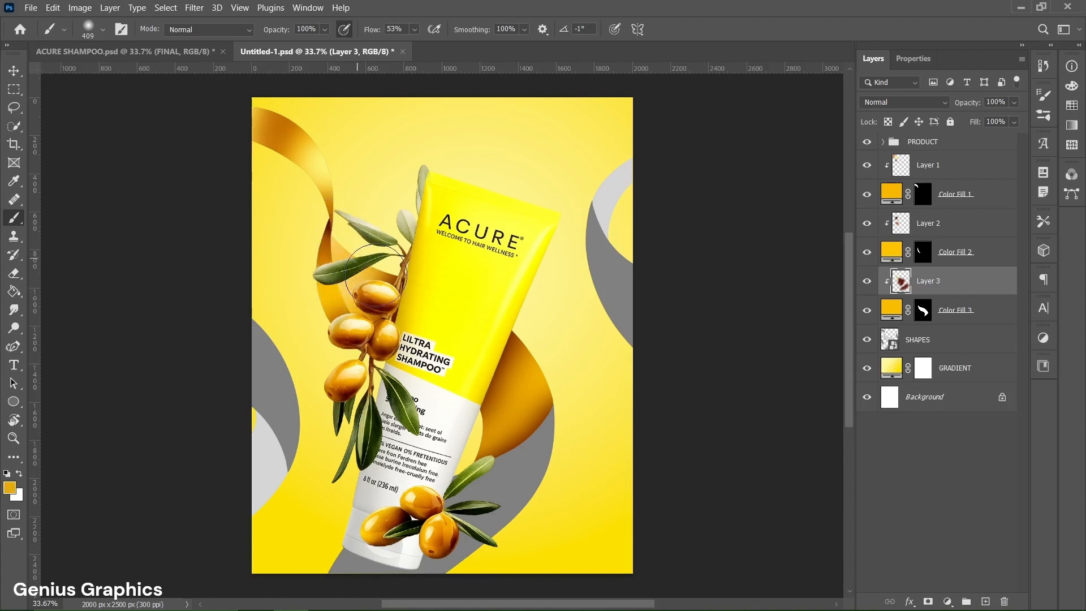
left_click(346, 286, "alt")
left_click(332, 244)
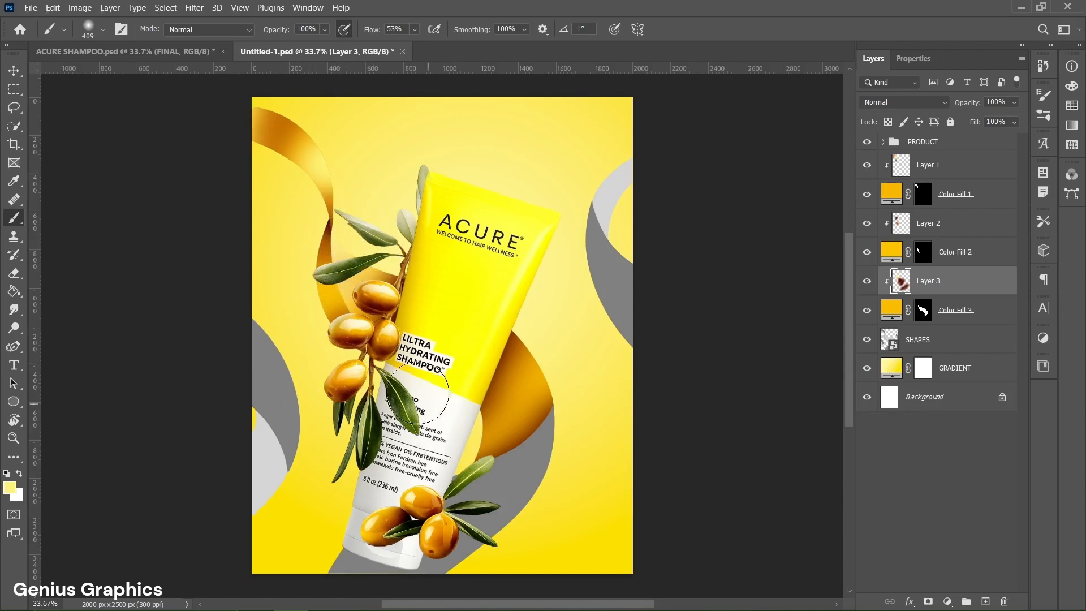
- Deepen the center of the middle band with soft brown shading sampled from the olives, using a larger brush
left_click(436, 326, "alt")
right_click(436, 326, "alt")
left_click(387, 345, "alt")
right_click(388, 344, "alt")
left_click(391, 348, "alt")
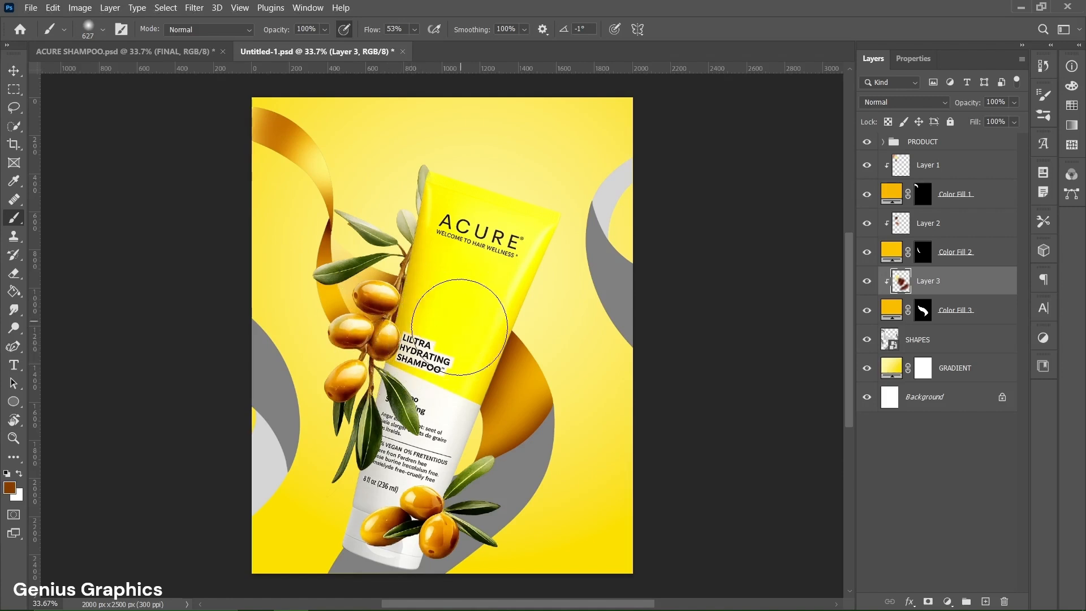
- Paint a soft light yellow highlight across the visible part of the middle band beside the tube's lower half
left_click(351, 275, "alt")
right_click(540, 389, "alt")
left_click_drag(525, 385, 471, 432)
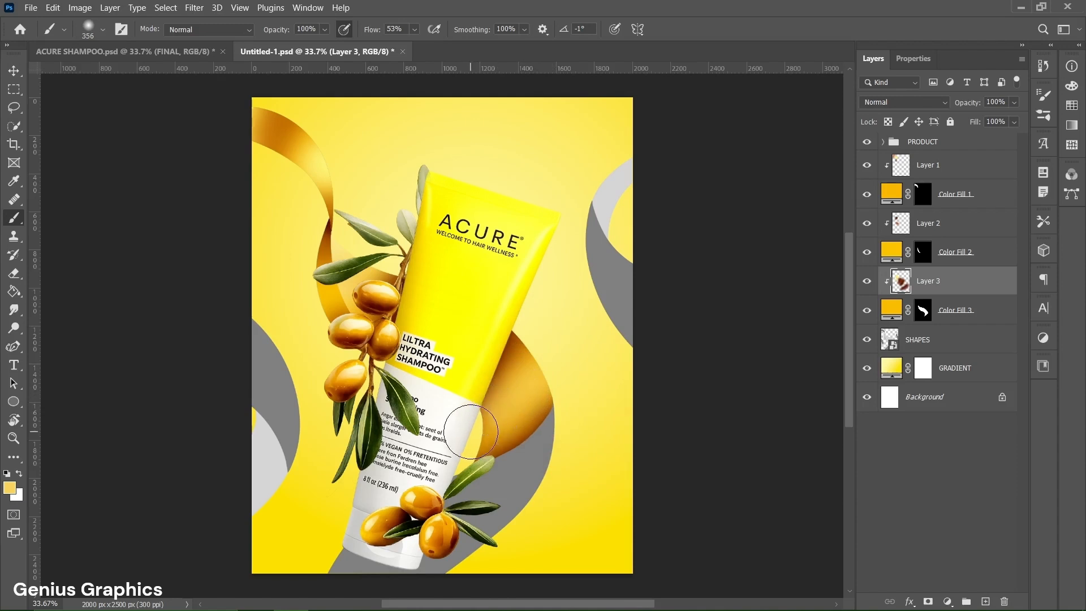
left_click(546, 323, "alt")
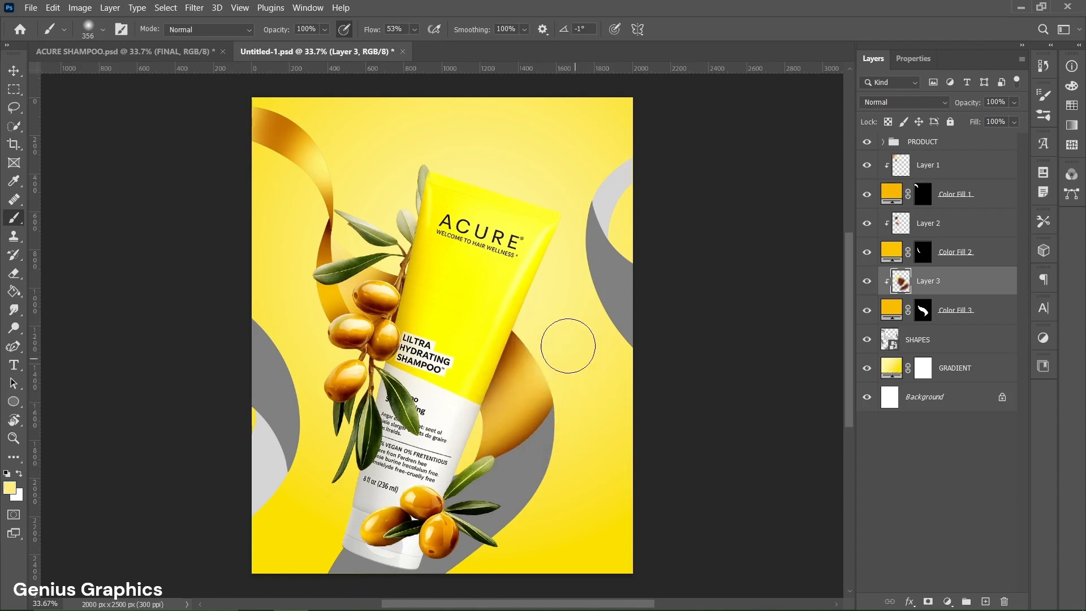
left_click(516, 281, "alt")
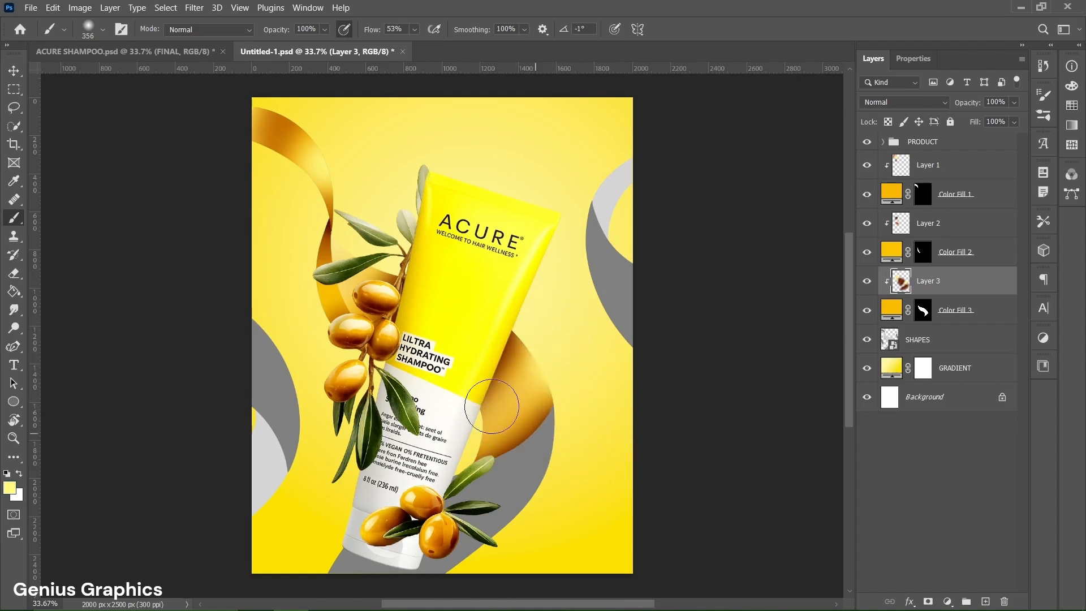
- Shade brown along the tube side of the highlight and dark red-brown on the middle band's outer bend
left_click(374, 322, "alt")
key("bracketright")
left_click_drag(489, 344, 447, 417)
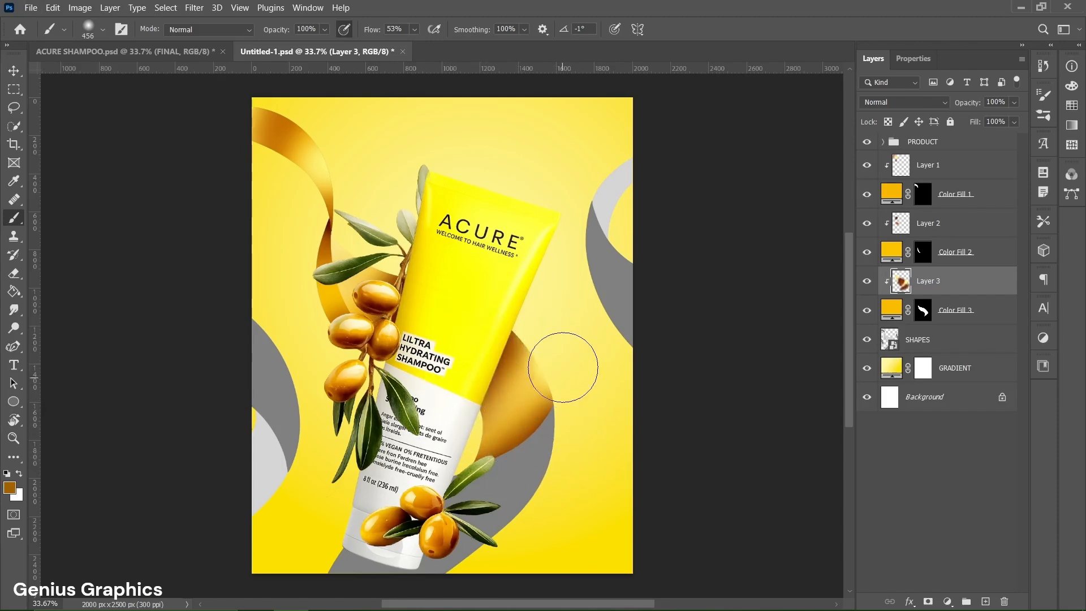
left_click(534, 318, "alt")
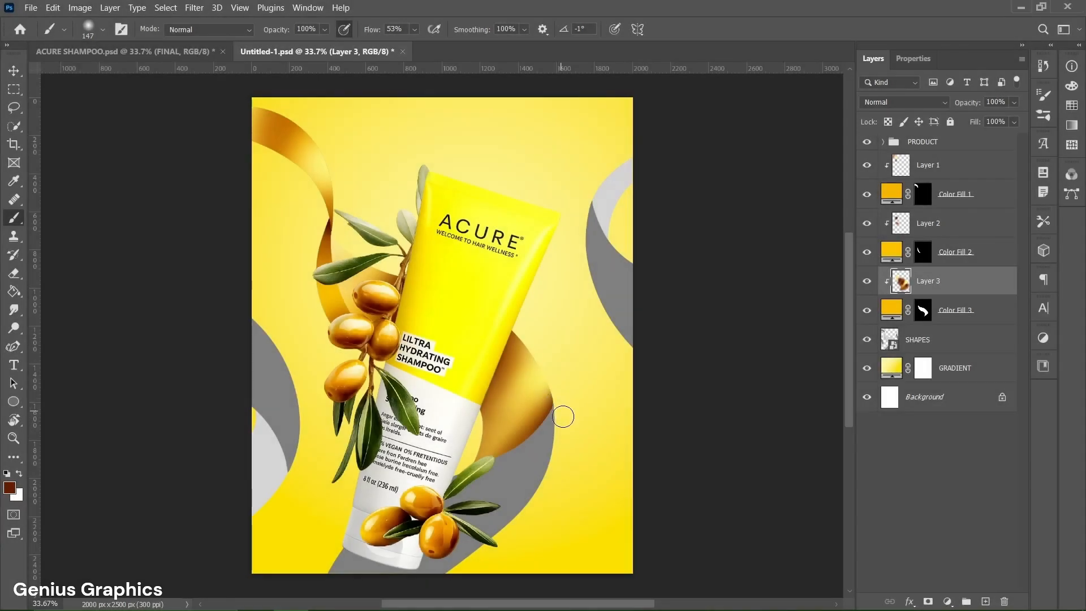
- Select the large dark gray lower ribbon on the SHAPES layer, with the PRODUCT group hidden while selecting
key("v")
left_click(927, 339)
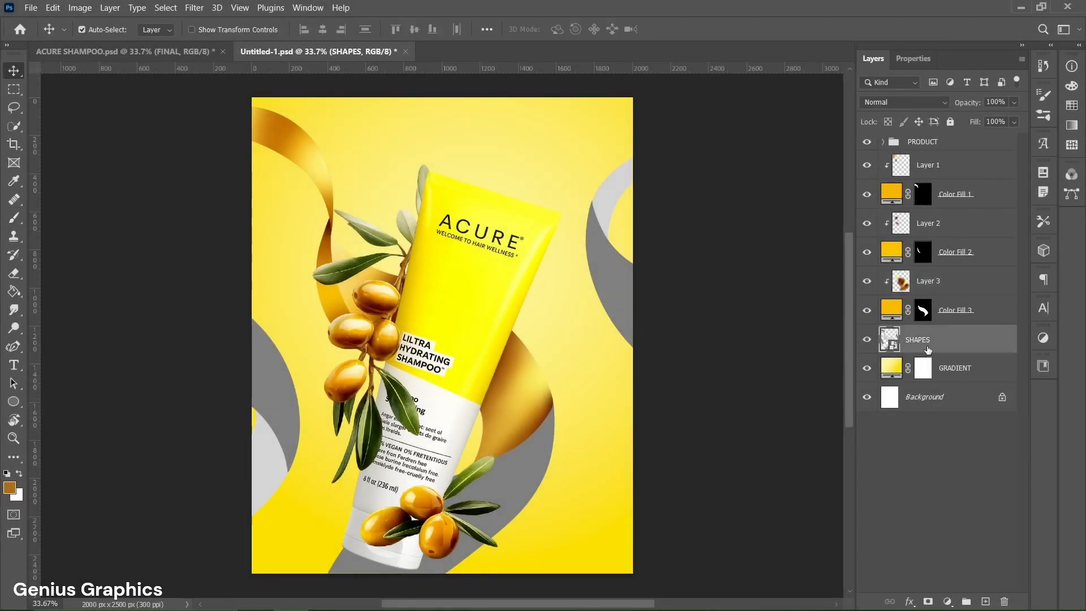
left_click(866, 142)
left_click(14, 126)
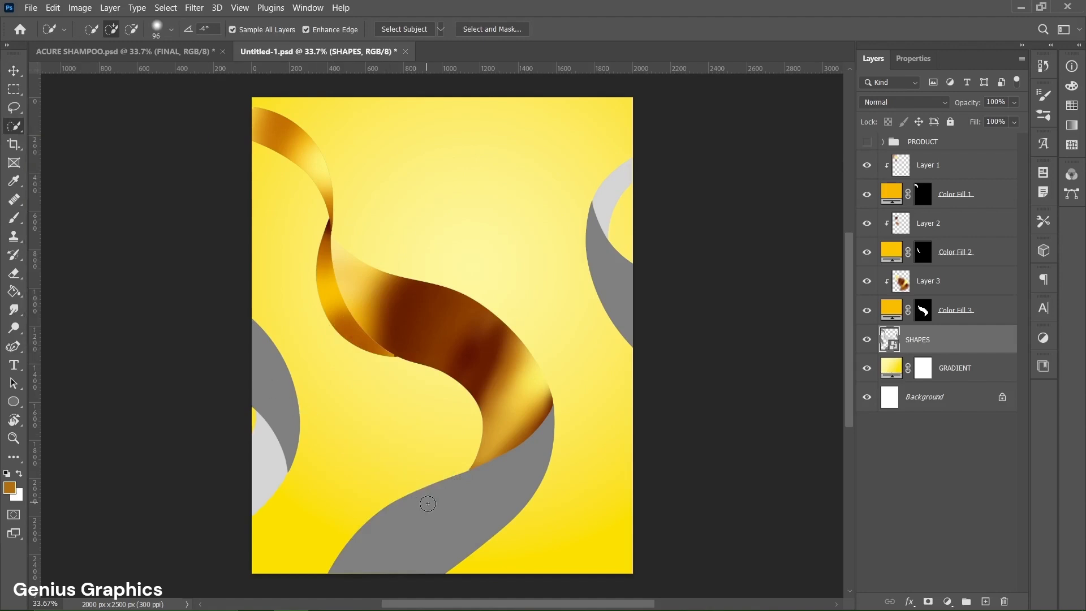
left_click_drag(427, 510, 411, 534)
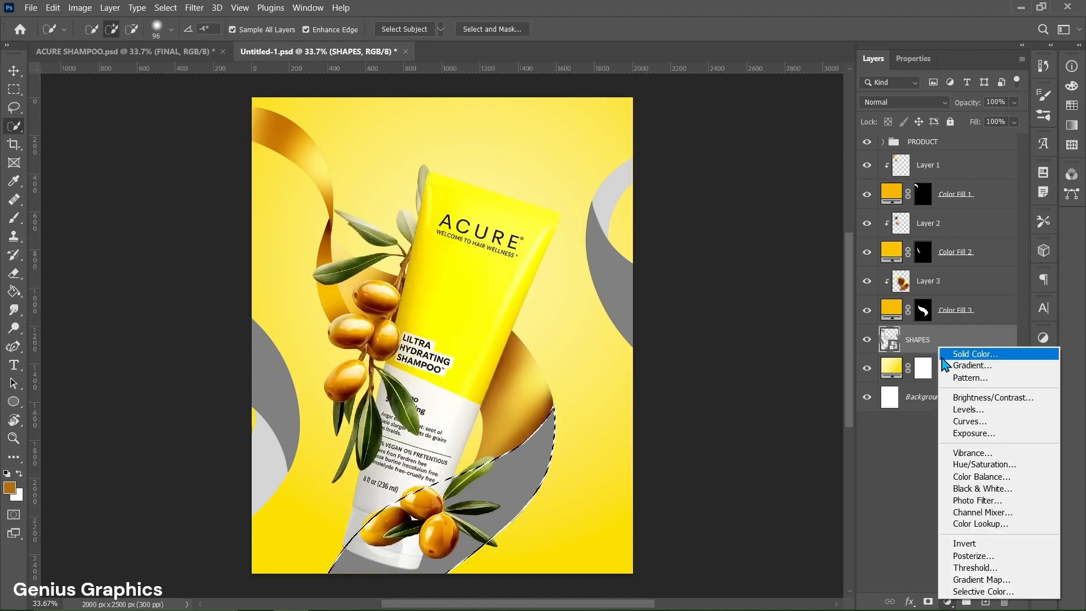
- Fill the selected lower ribbon with a solid color fill layer in fabb00
left_click(954, 356)
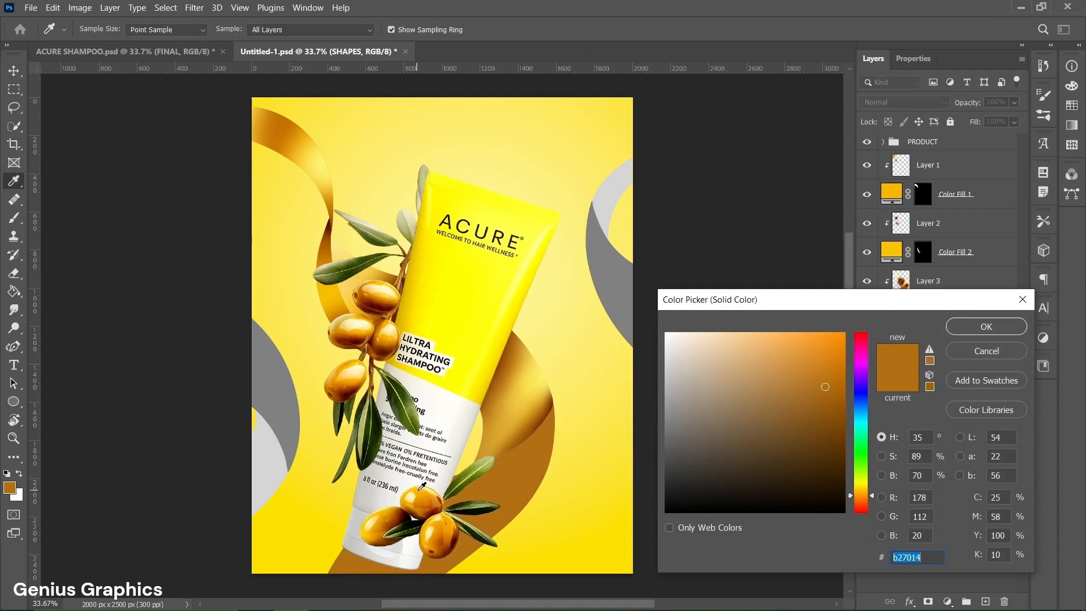
type("fabb00")
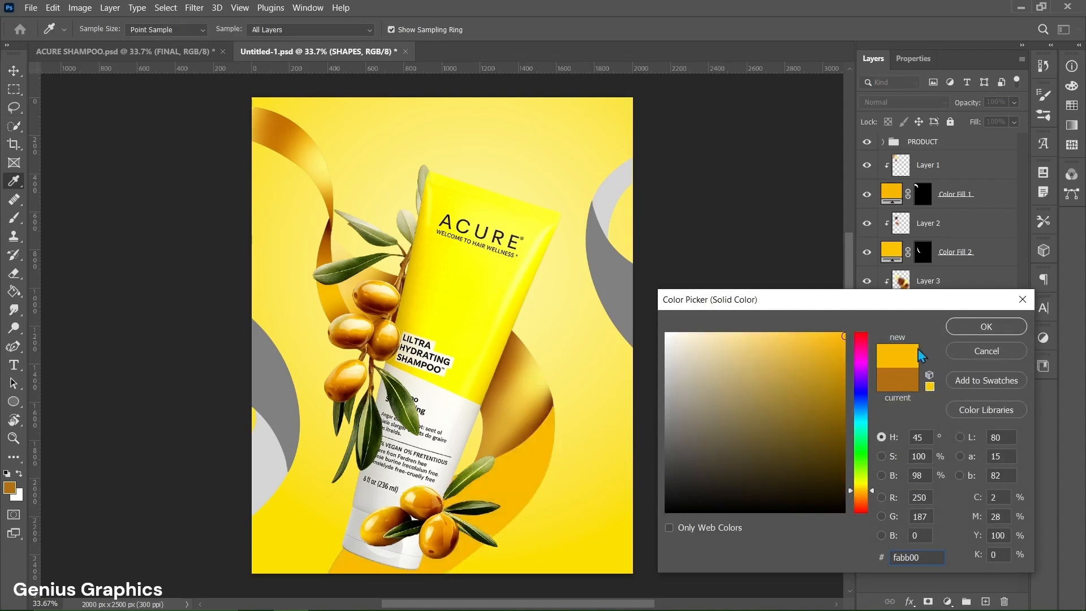
left_click(986, 326)
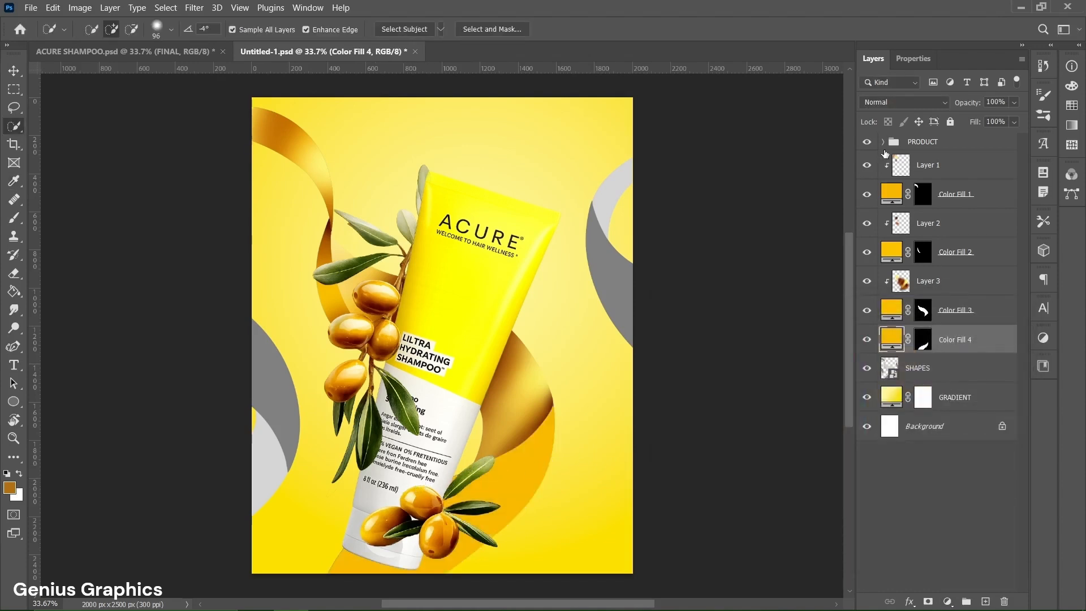
- Expand the PRODUCT group and move the lower ribbon's color fill into it, directly above the ACURE PRODUCT layer
left_click(885, 147)
left_click(882, 142)
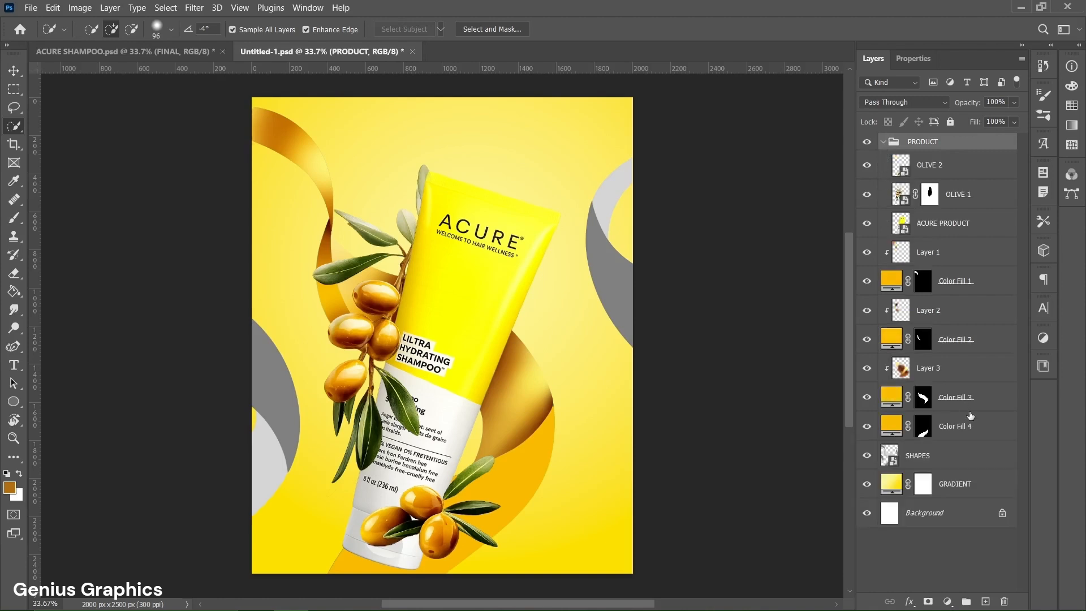
left_click_drag(981, 429, 977, 212)
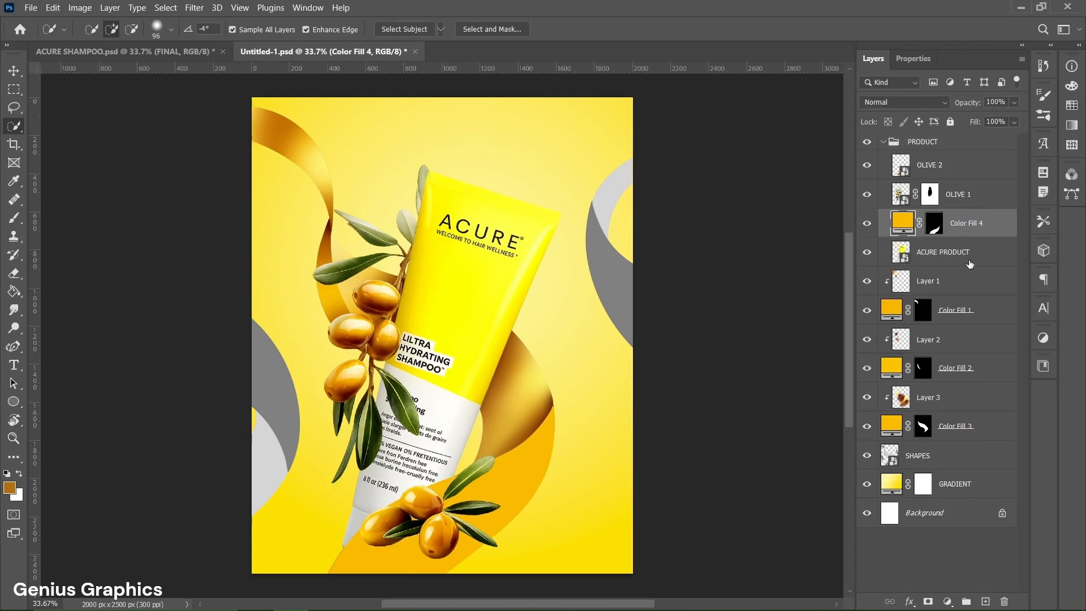
- Add a layer clipped to the lower ribbon's color fill and brush soft brown shading around the olives on it
left_click(985, 601)
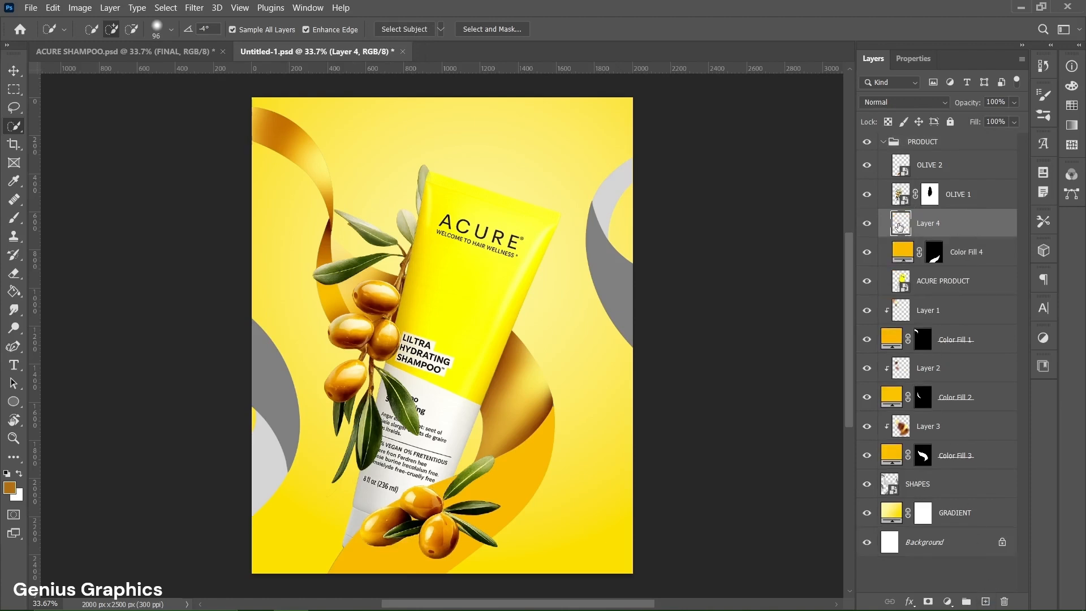
left_click(921, 233, "alt")
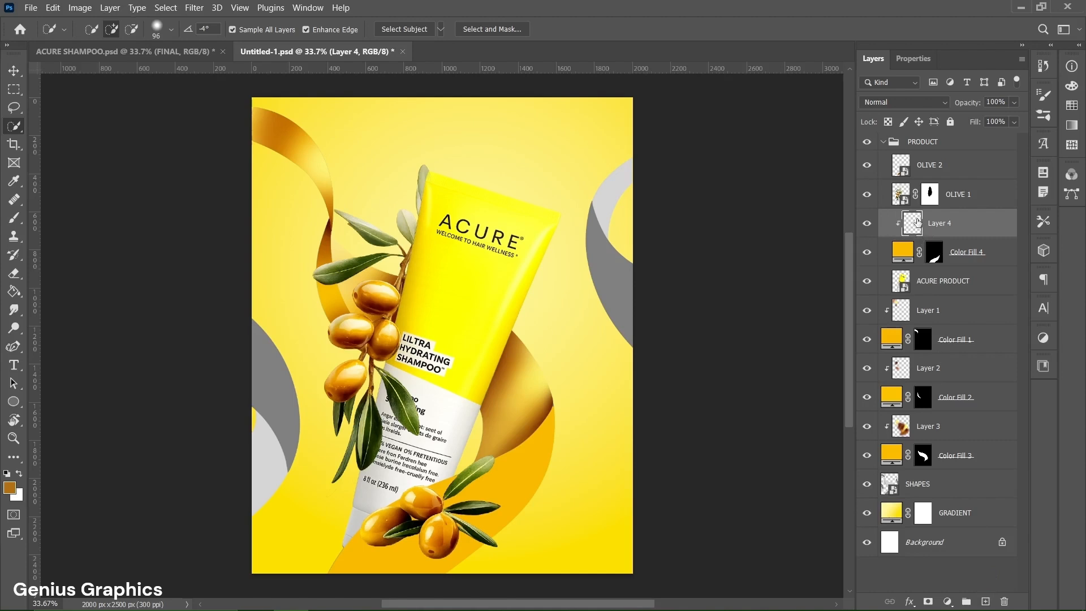
left_click(15, 220)
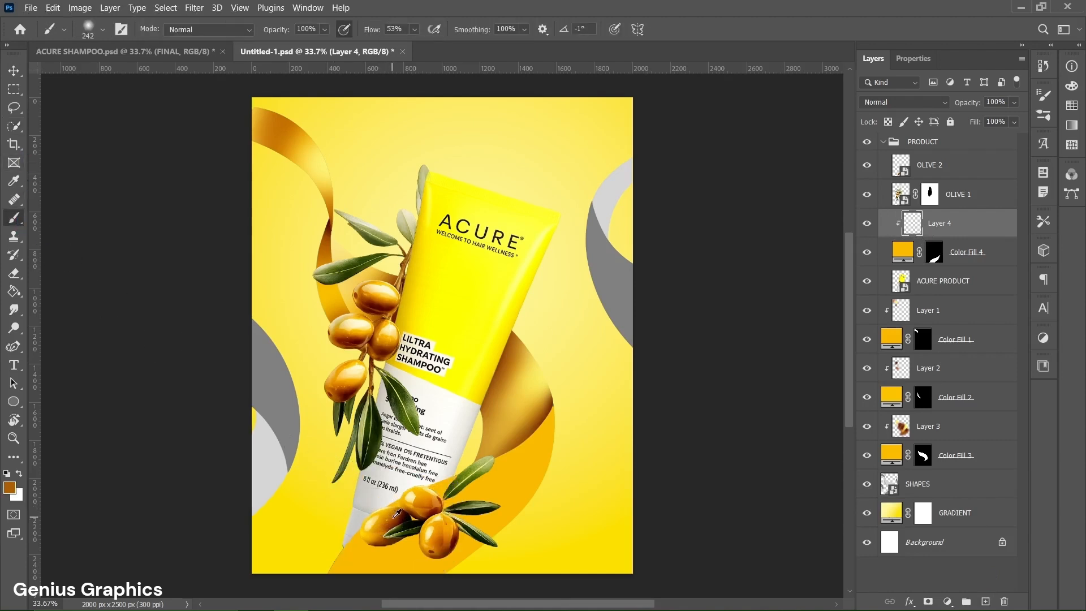
left_click_drag(380, 530, 391, 533)
left_click_drag(374, 530, 391, 525)
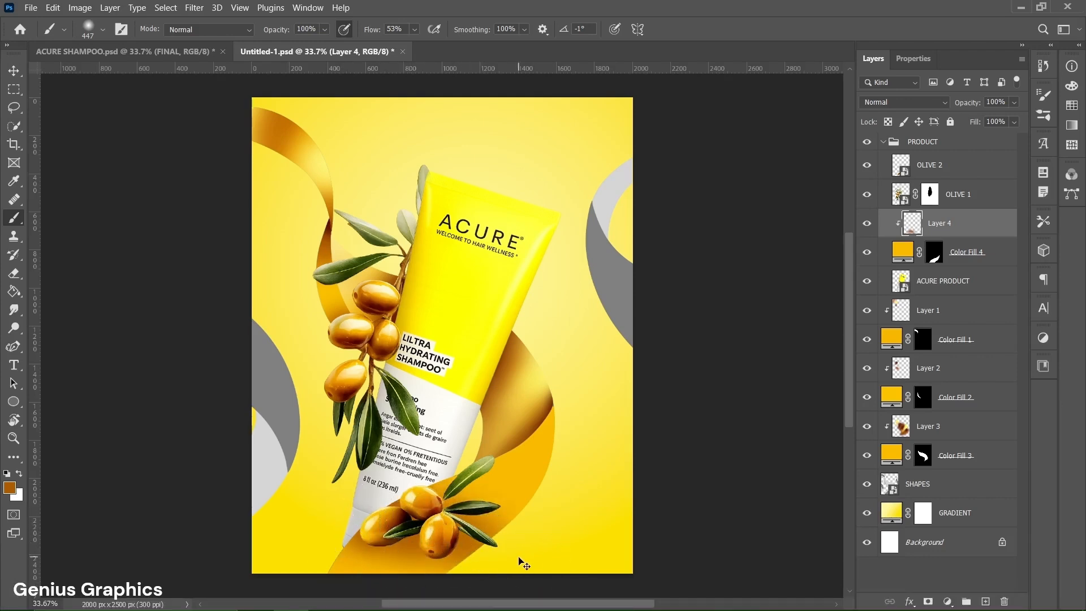
left_click(380, 538, "alt")
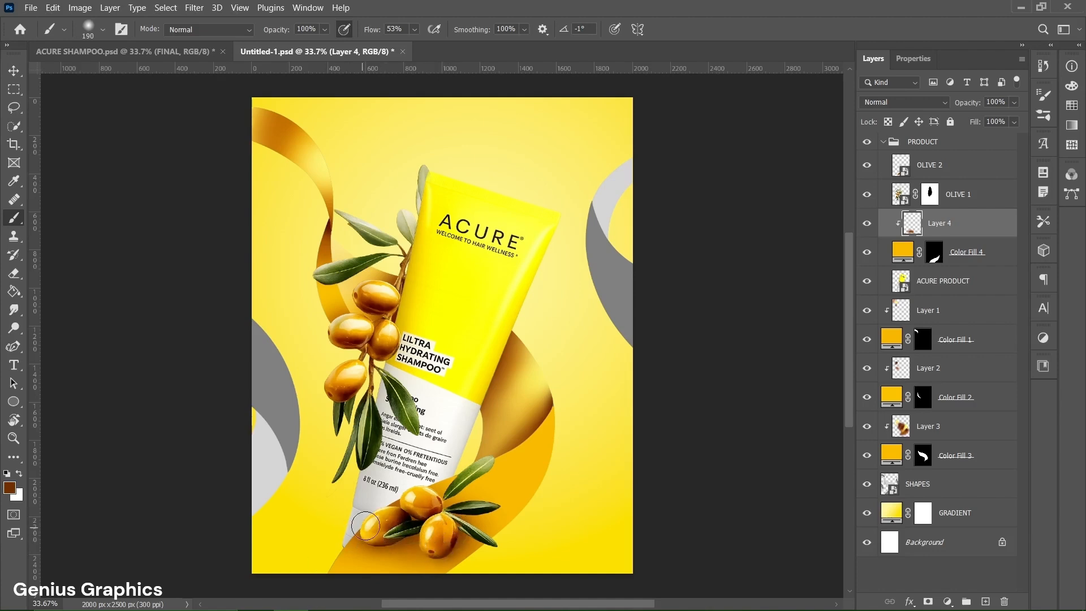
left_click(346, 549, "alt")
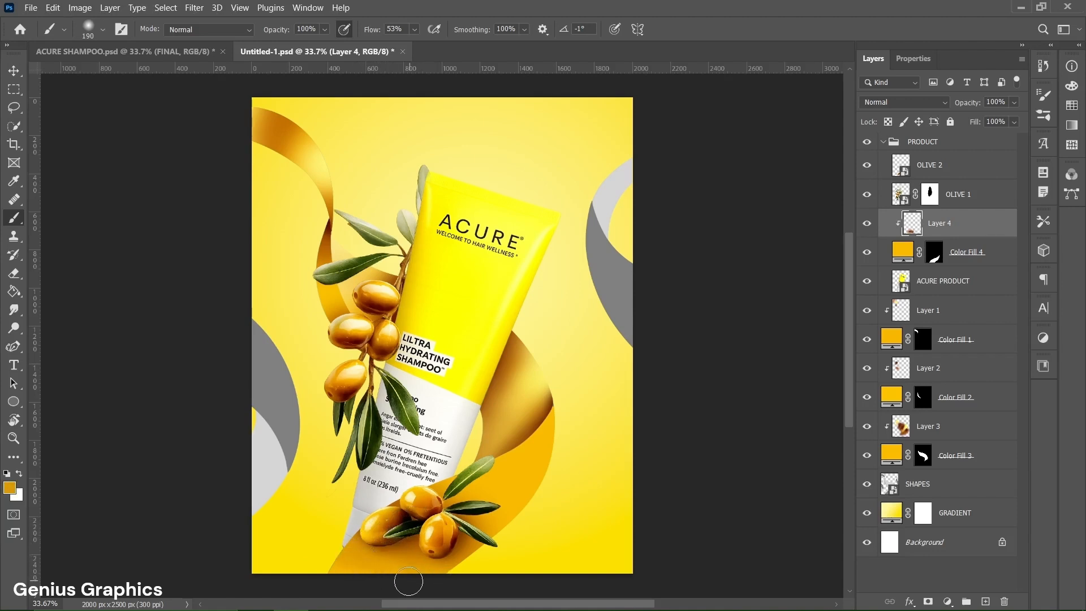
- Brush light yellow highlights along the lower ribbon's bottom edge and down its outer bend
left_click(541, 385, "alt")
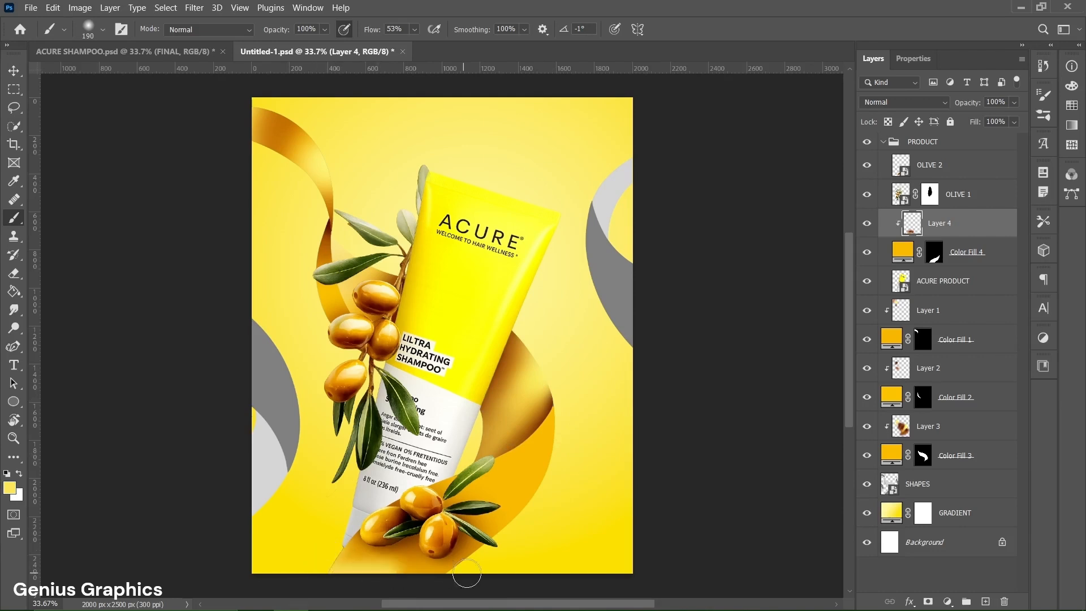
left_click_drag(317, 579, 470, 587)
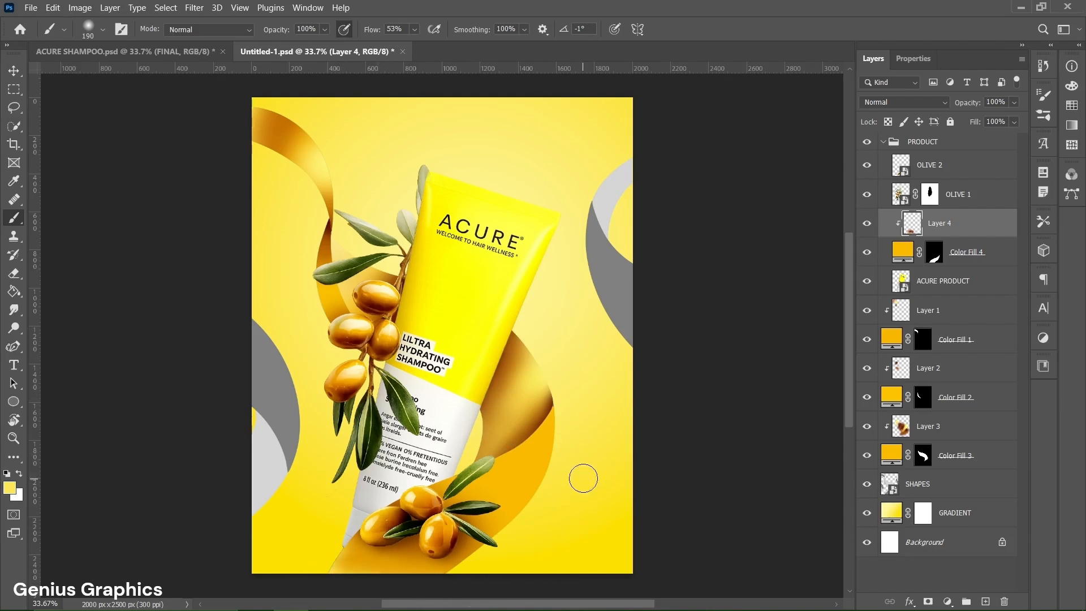
mouse_move(553, 408)
left_mouse_down("alt")
mouse_move(573, 420)
mouse_move(547, 467)
mouse_move(585, 515)
left_mouse_up("alt")
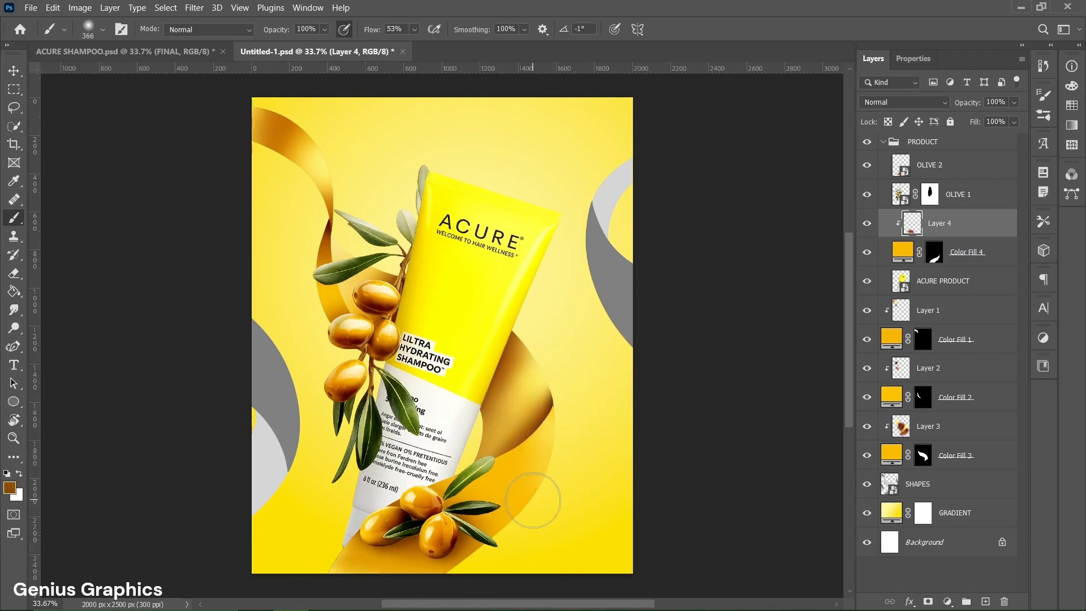
- Shade the lower ribbon beside the olive leaves with sampled brown and golden tones using a large soft brush
left_click(512, 465, "alt")
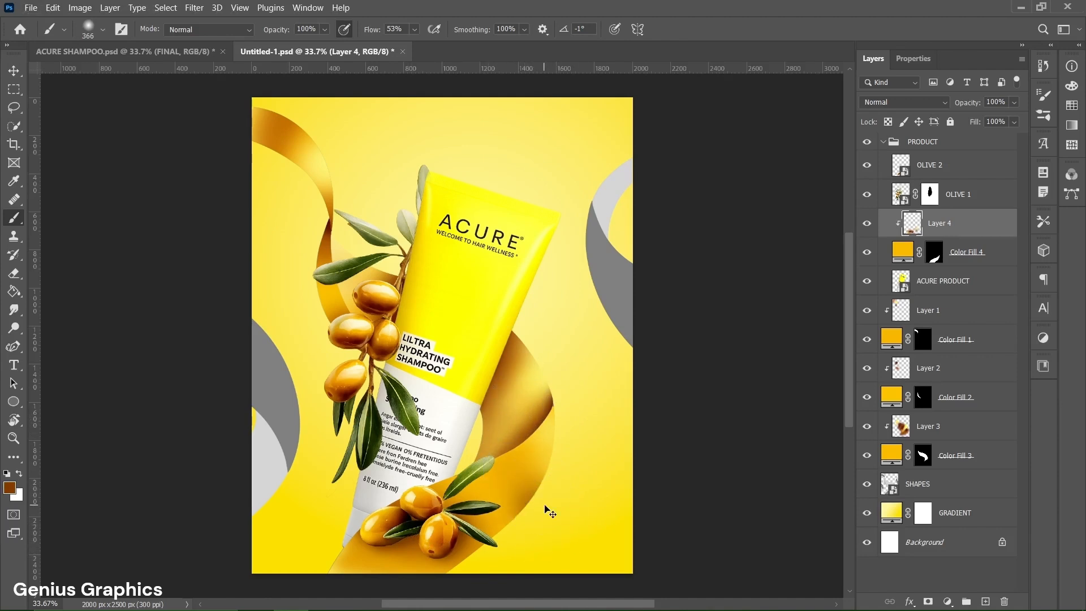
left_click(513, 482, "alt")
left_click(540, 491, "alt")
key("bracketleft")
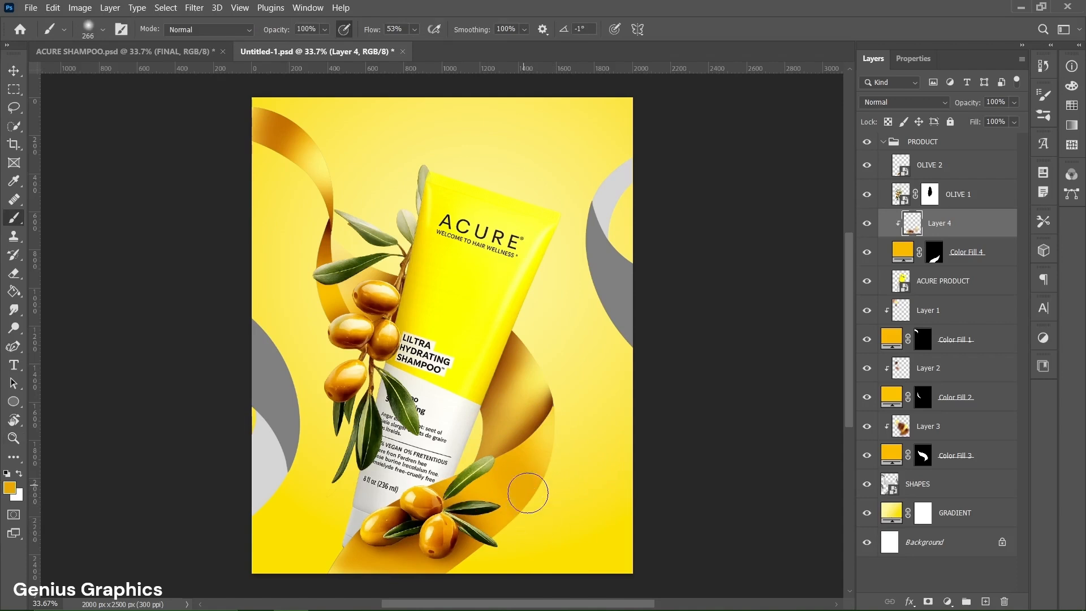
left_click(482, 529, "alt")
left_click_drag(520, 511, 541, 533)
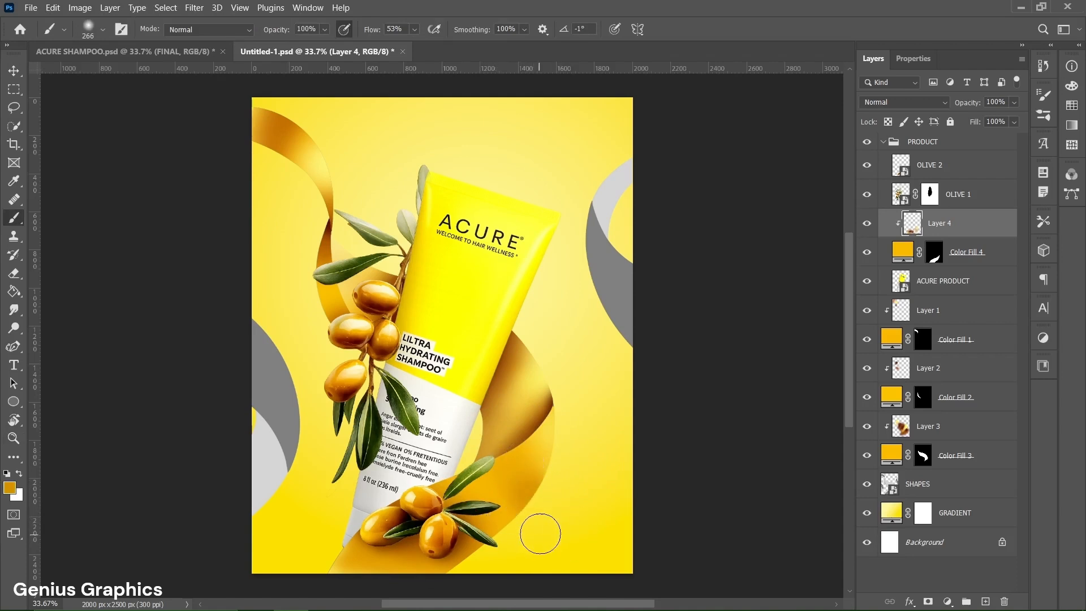
- Blend sampled gold and brown tones into the lower ribbon's upper bend, just beneath the middle band
left_click(488, 523, "alt")
left_click(536, 385, "alt")
left_click(546, 419, "alt")
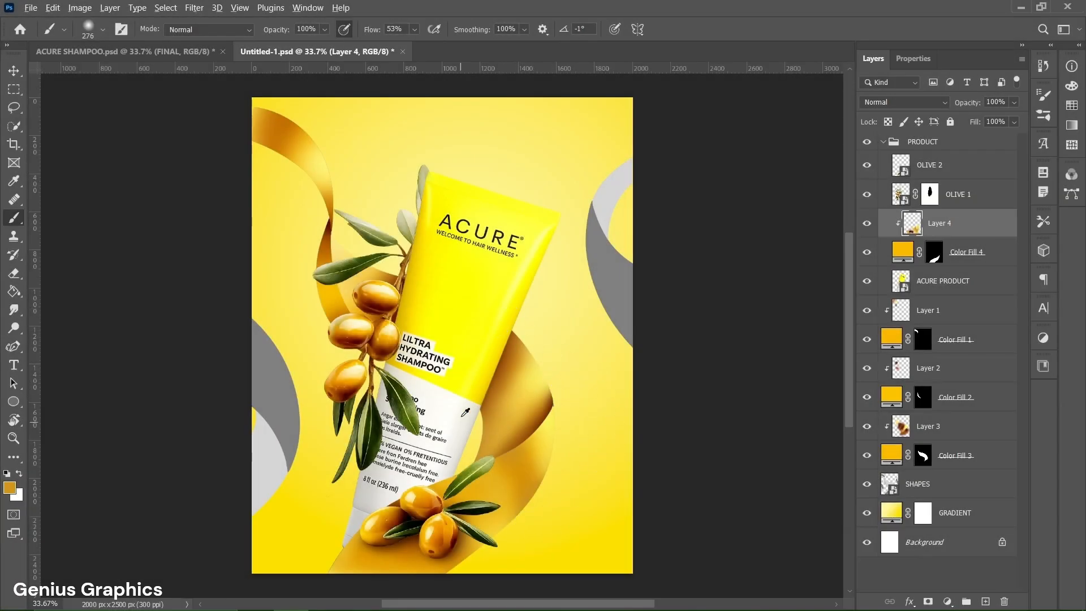
left_click(465, 412, "alt")
left_click(548, 395, "alt")
left_click(466, 413, "alt")
left_click_drag(567, 417, 565, 482)
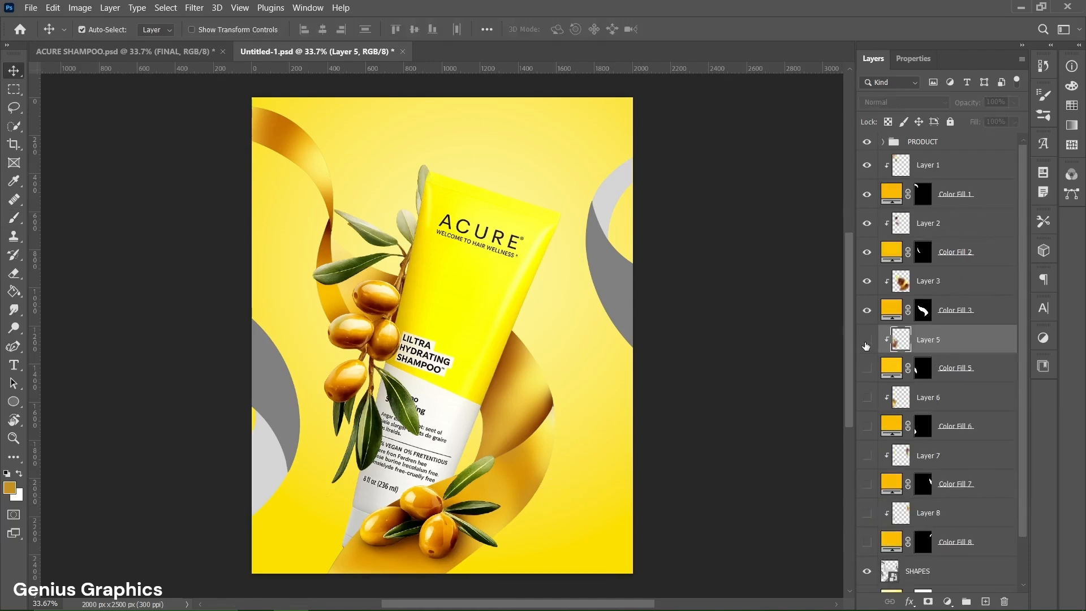
- Show Layer 5 to Layer 8 and their Color Fill 5 to 8 layers to turn the remaining side ribbons golden
left_click(866, 339)
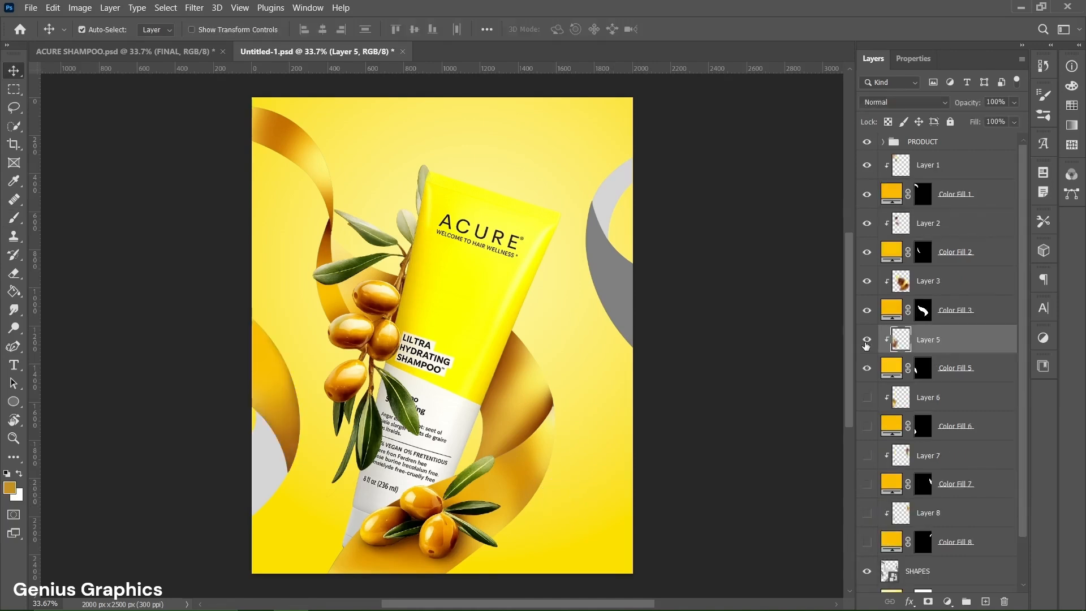
left_click(865, 396)
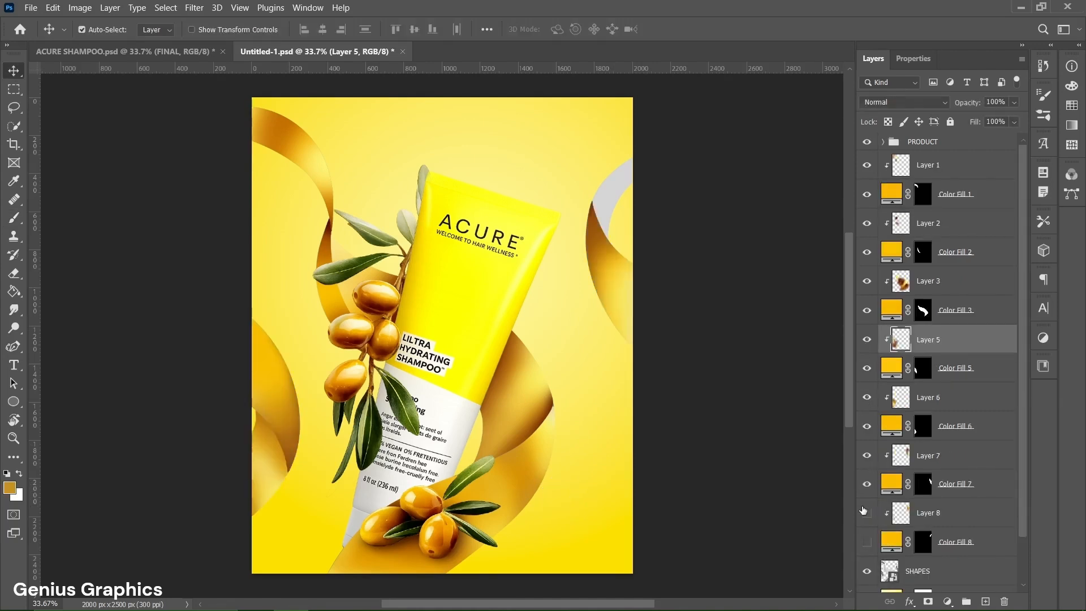
left_click(865, 513)
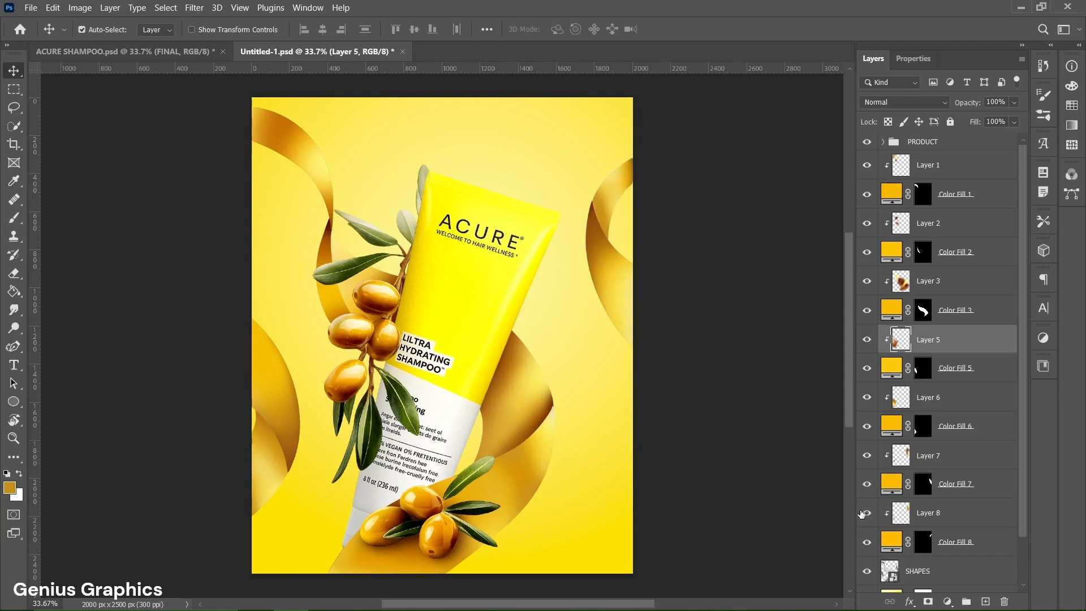
- Expand the PRODUCT group and add an empty layer clipped to the ACURE PRODUCT layer
left_click(887, 143)
left_click(882, 142)
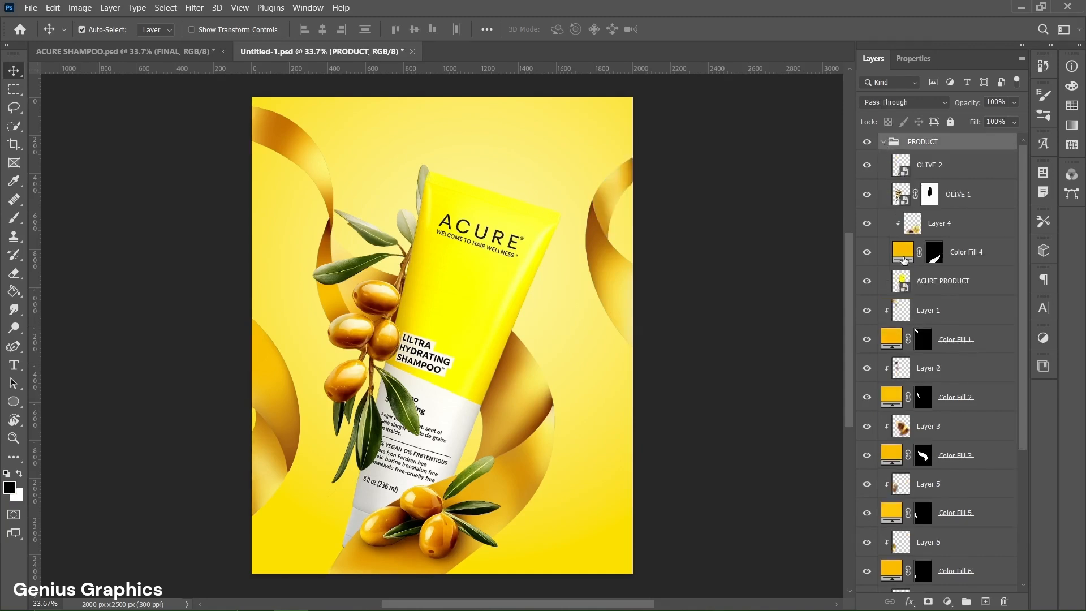
left_click(965, 288)
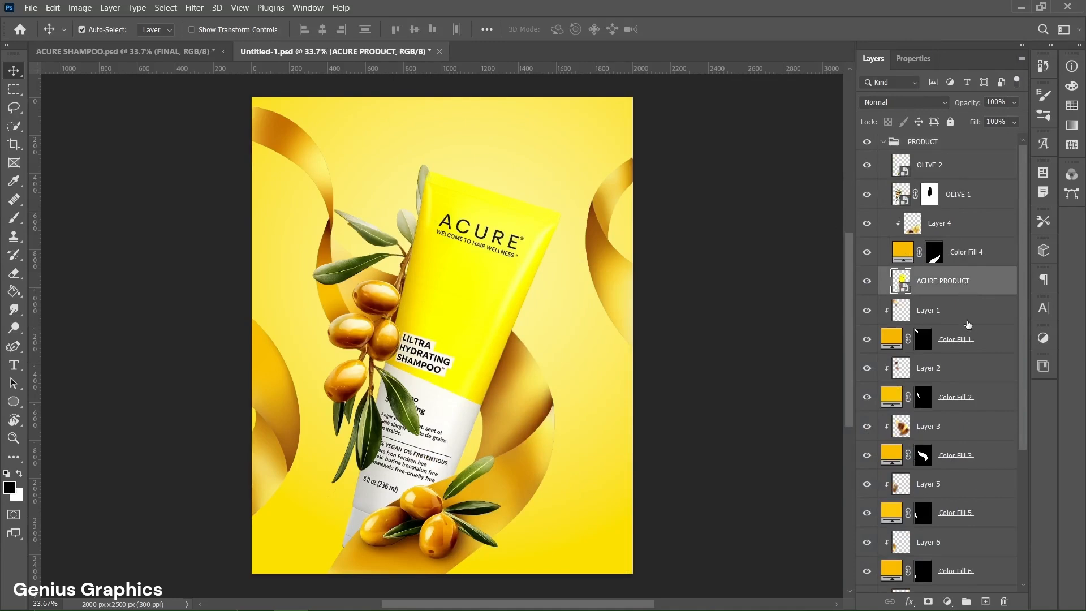
left_click(984, 601)
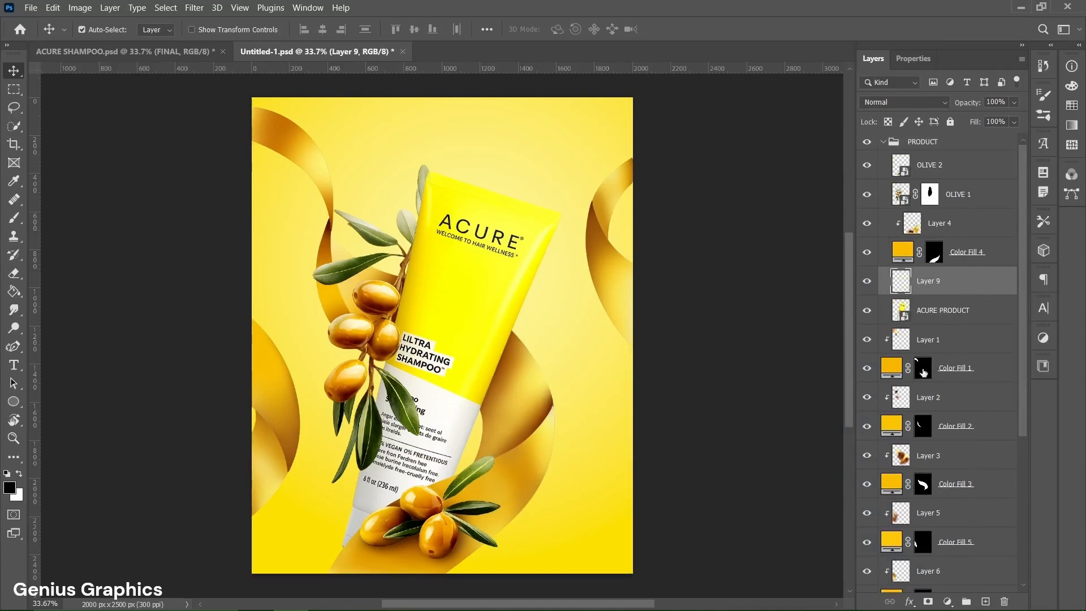
left_click(918, 294, "alt")
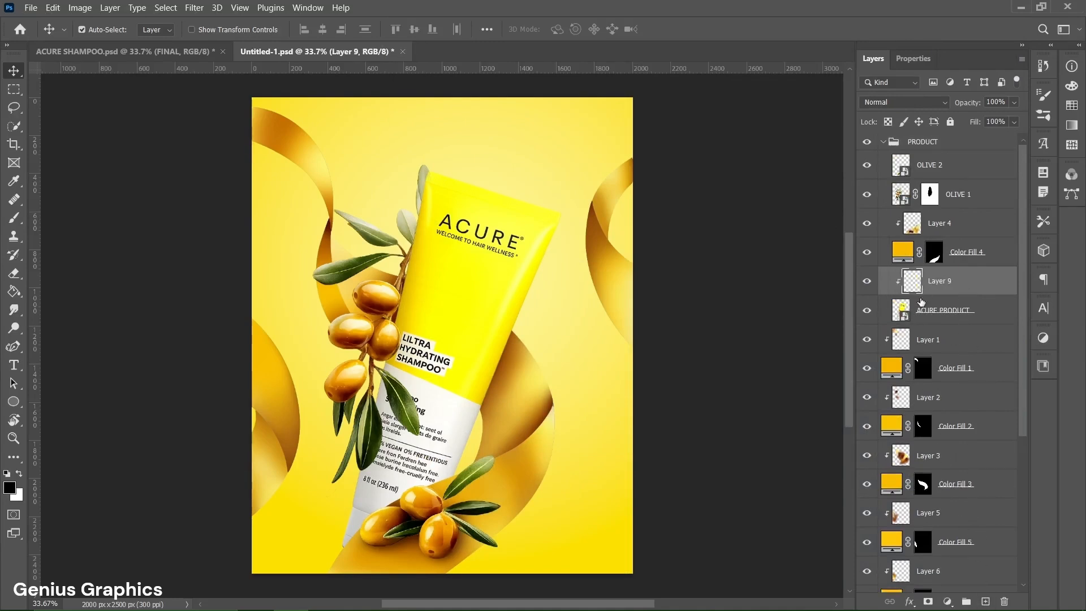
- Brush soft golden reflections sampled from the ribbon along both side edges of the tube
right_click(14, 217)
left_click(62, 218)
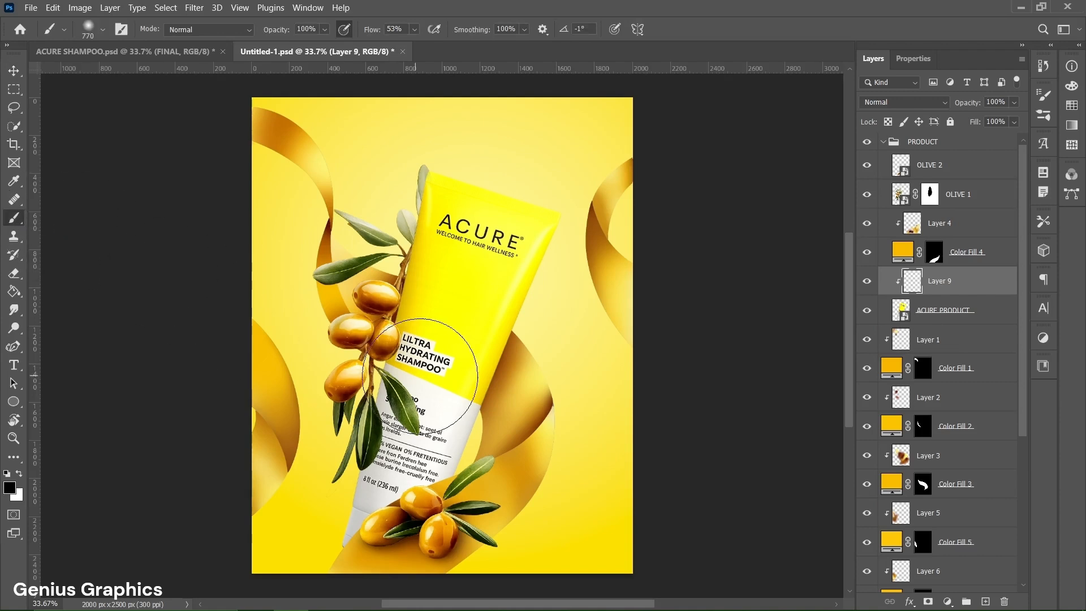
left_click(500, 421, "alt")
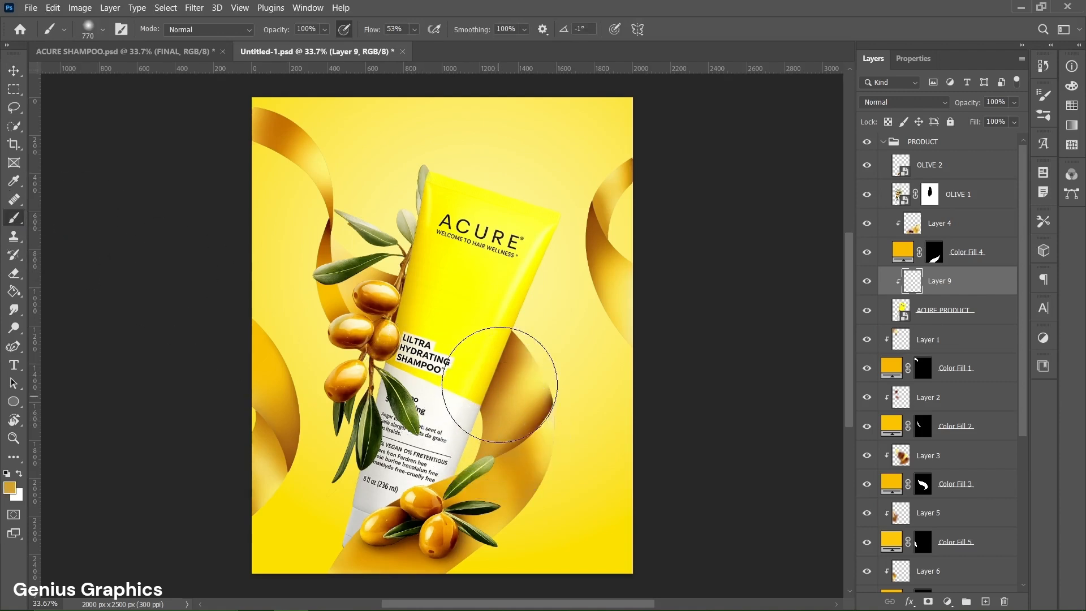
mouse_move(509, 351)
left_mouse_down()
mouse_move(527, 400)
mouse_move(491, 477)
mouse_move(488, 449)
mouse_move(475, 510)
left_mouse_up()
right_click(495, 475)
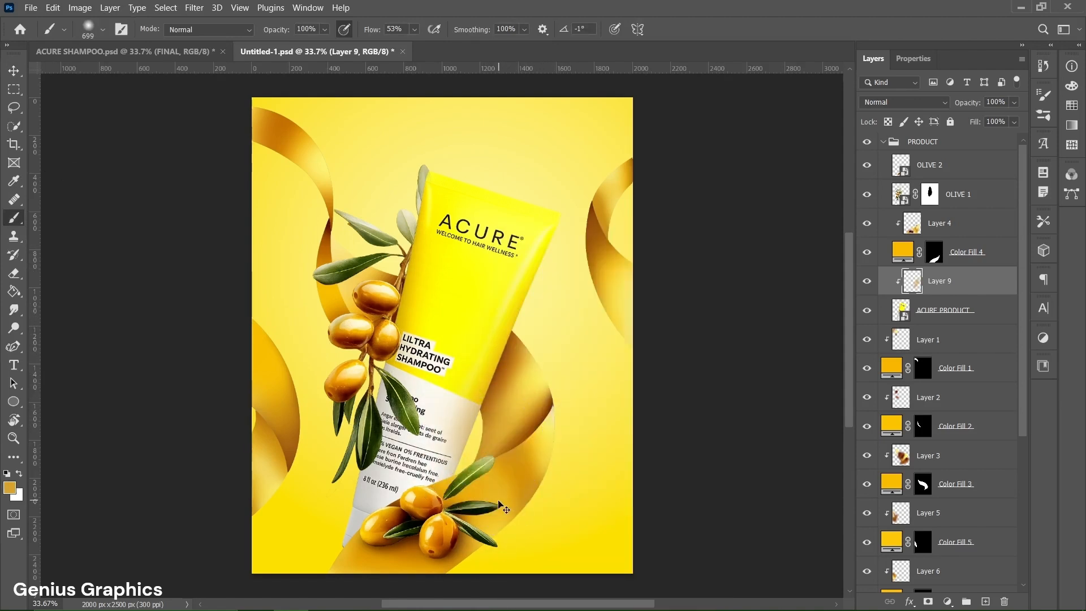
left_click_drag(537, 424, 454, 524)
mouse_move(298, 548)
left_mouse_down()
mouse_move(319, 453)
mouse_move(346, 550)
left_mouse_up()
mouse_move(314, 440)
left_mouse_down()
mouse_move(364, 226)
mouse_move(299, 503)
left_mouse_up()
mouse_move(536, 487)
left_mouse_down()
mouse_move(538, 395)
mouse_move(583, 280)
mouse_move(578, 329)
mouse_move(537, 414)
left_mouse_up()
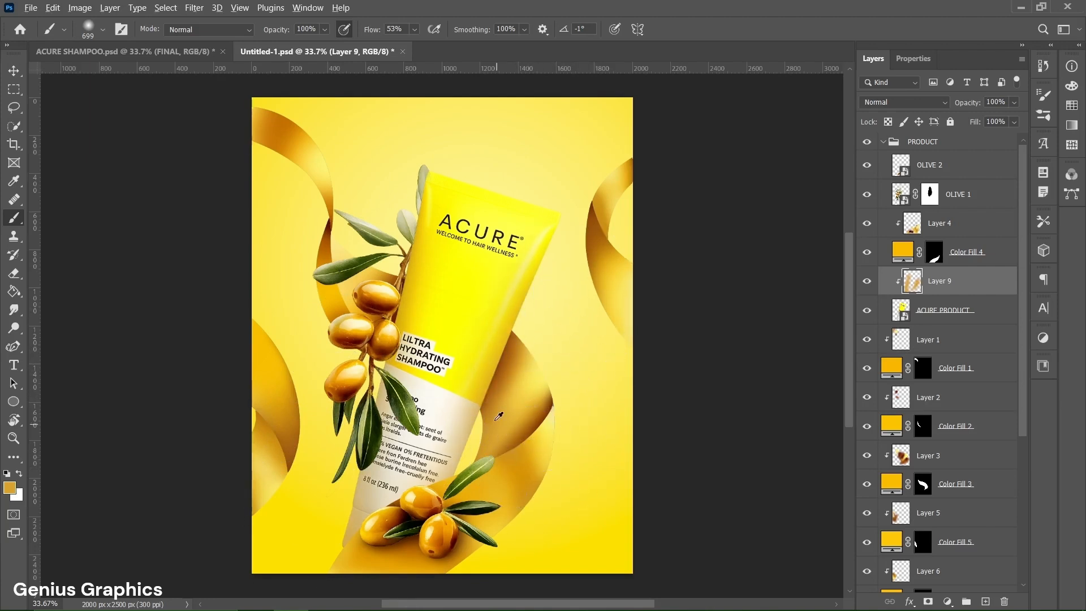
right_click(496, 402, "alt")
right_click(500, 417, "alt")
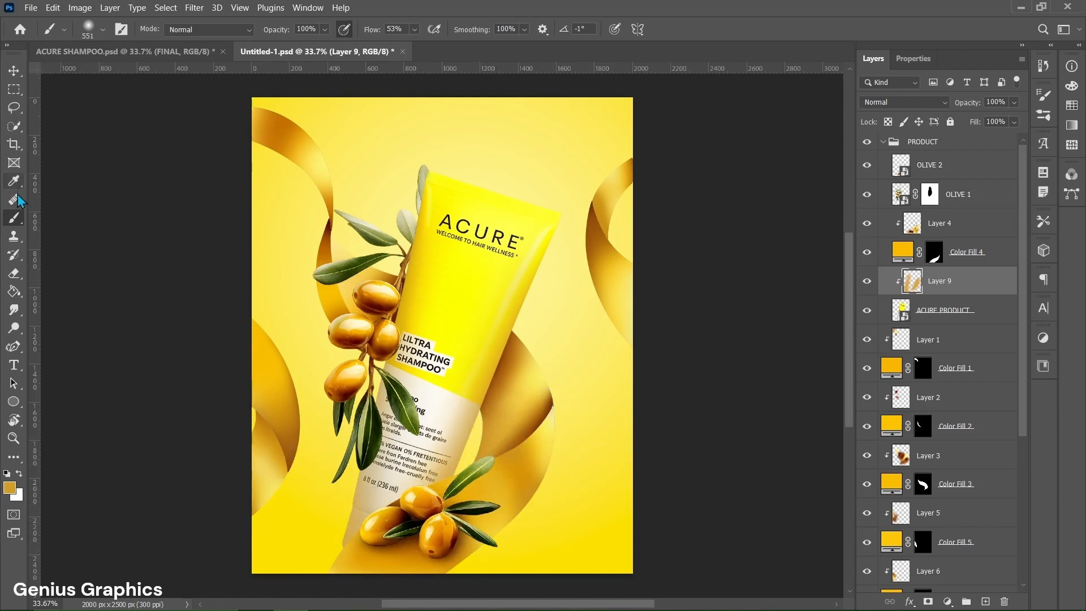
- Erase the excess golden tint from the middle of the tube's white label area with a soft eraser
left_click(14, 273)
right_click(390, 486)
right_click(400, 481, "alt")
right_click(409, 465, "alt")
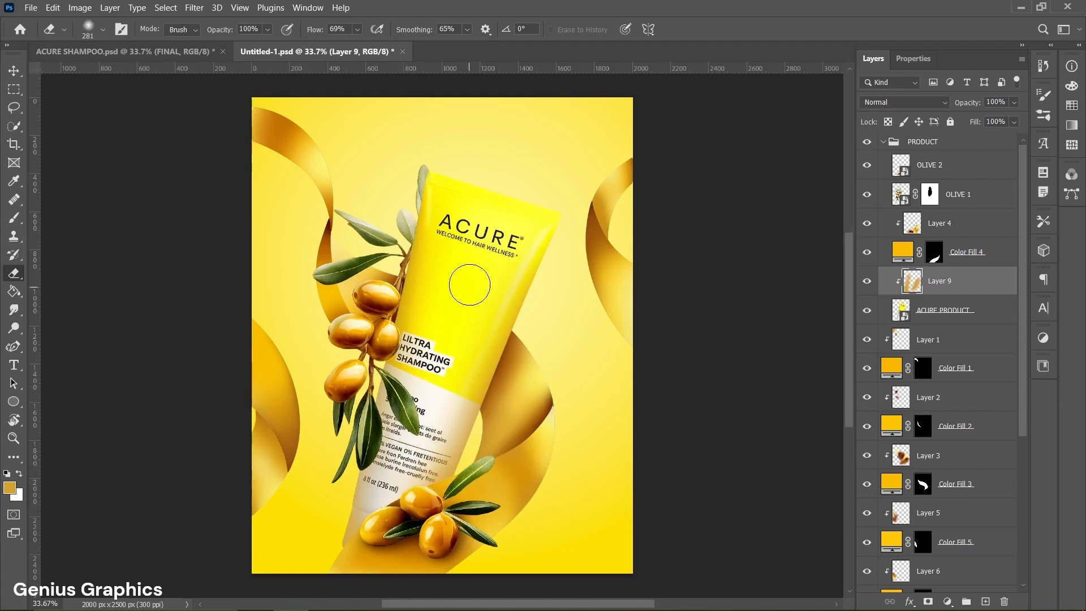
- Brush a darker brown sampled from the middle band onto the tube edge that touches the ribbon
left_click(13, 217)
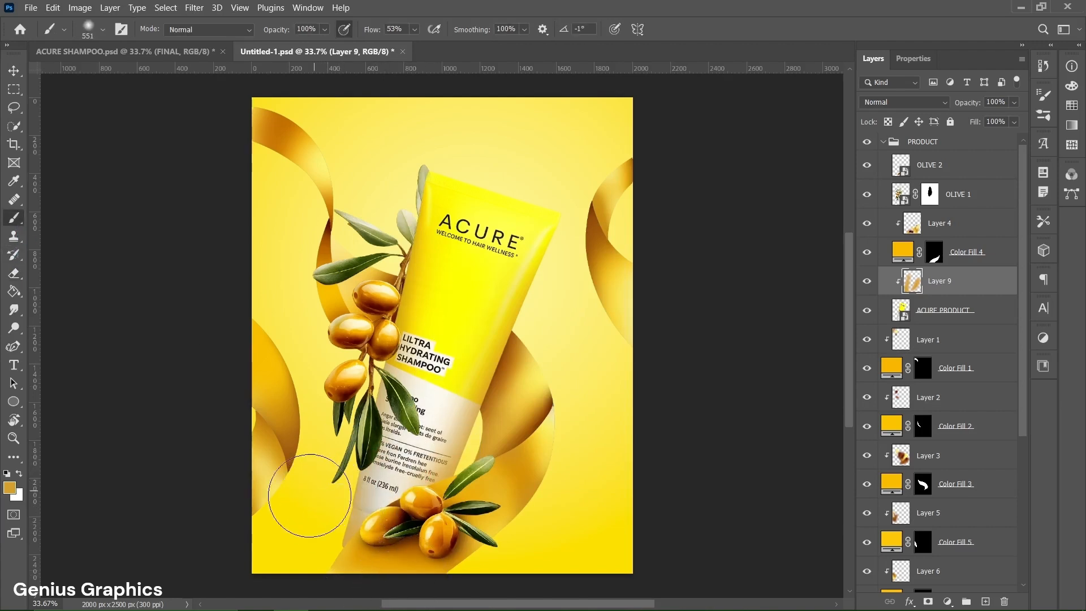
left_click(496, 377, "alt")
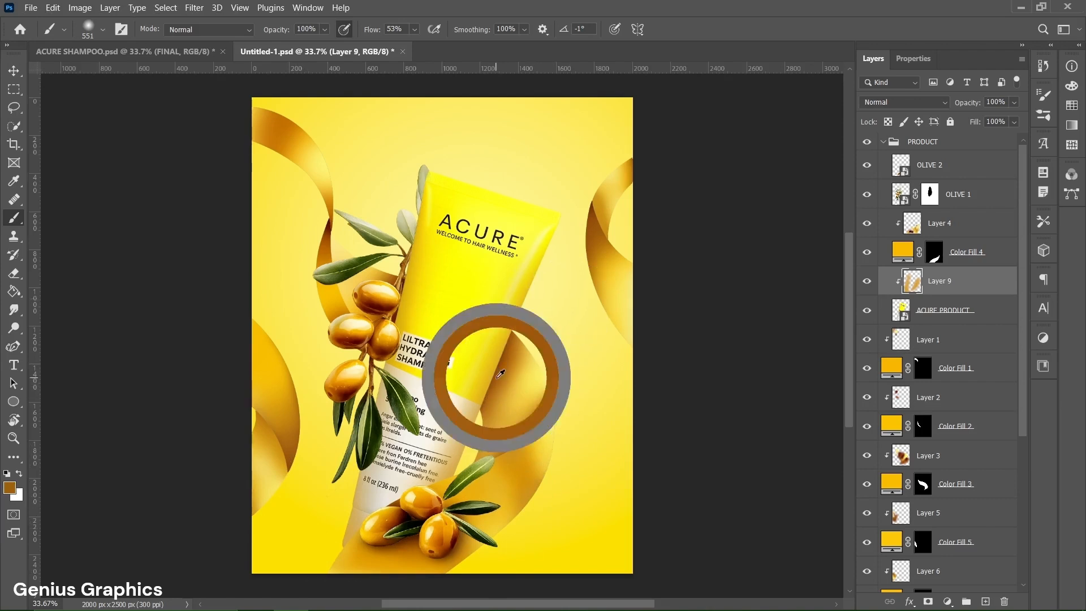
right_click(522, 377, "alt")
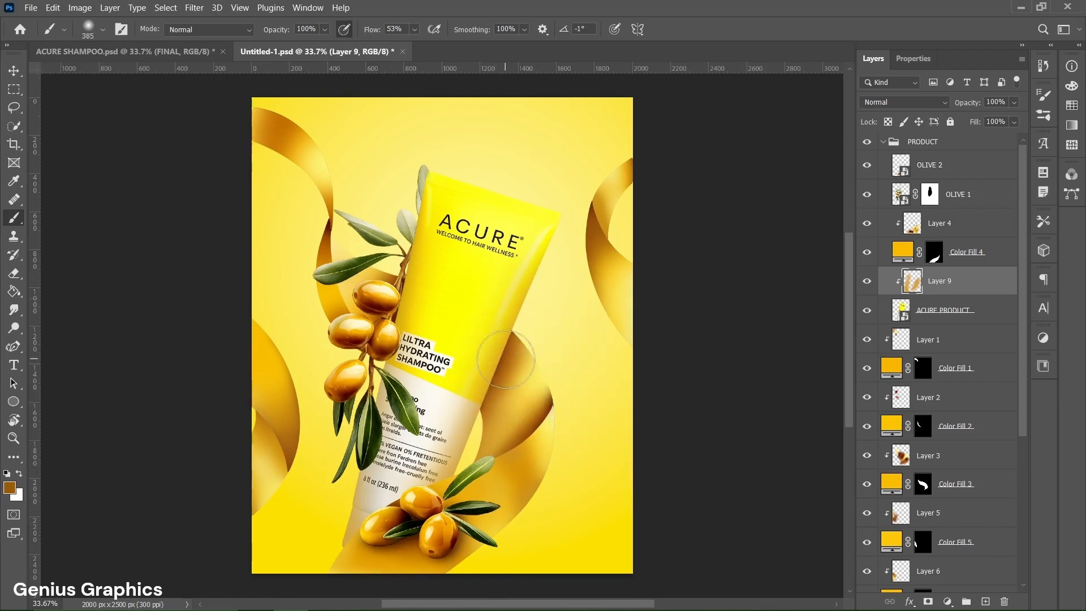
right_click(521, 378, "alt")
right_click(523, 374)
left_click(523, 374)
right_click(526, 357, "alt")
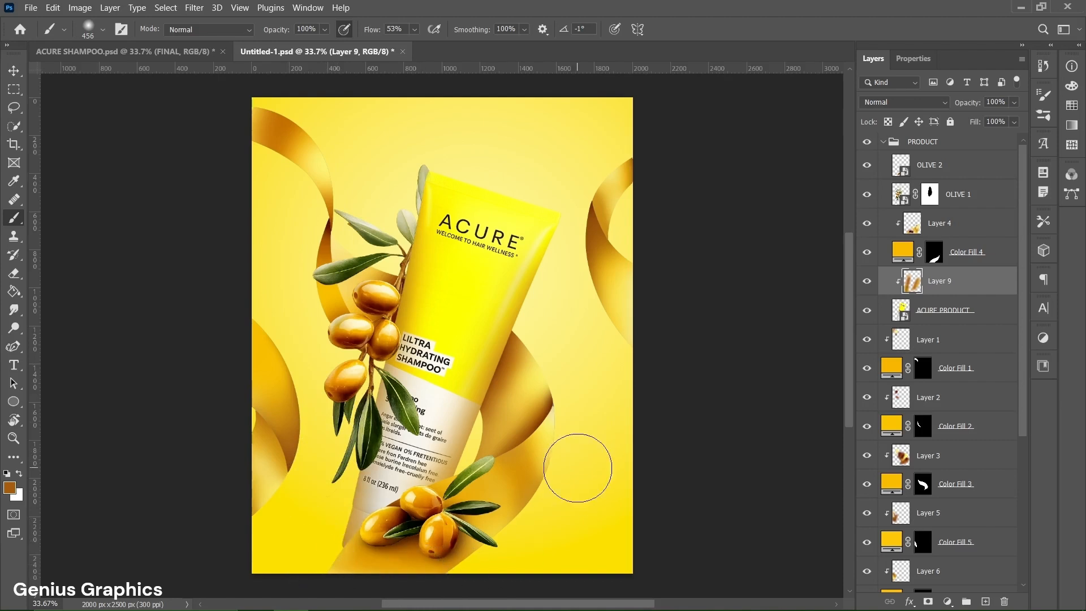
- Deepen the ribbon-side edge of the tube with dark brown sampled from the middle band's outer bend
left_click(551, 403, "alt")
mouse_move(513, 390)
left_mouse_down()
mouse_move(491, 390)
mouse_move(508, 387)
mouse_move(514, 357)
mouse_move(494, 412)
left_mouse_up()
left_click(551, 405, "alt")
right_click(509, 365)
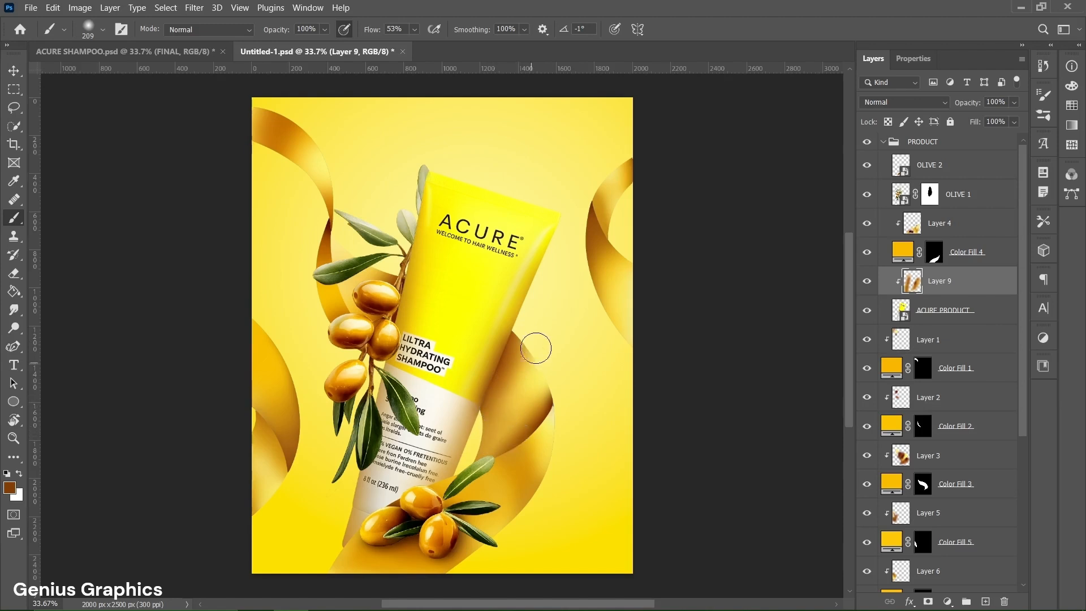
mouse_move(534, 374)
left_mouse_down()
mouse_move(496, 400)
mouse_move(536, 395)
left_mouse_up()
left_click(541, 417, "alt")
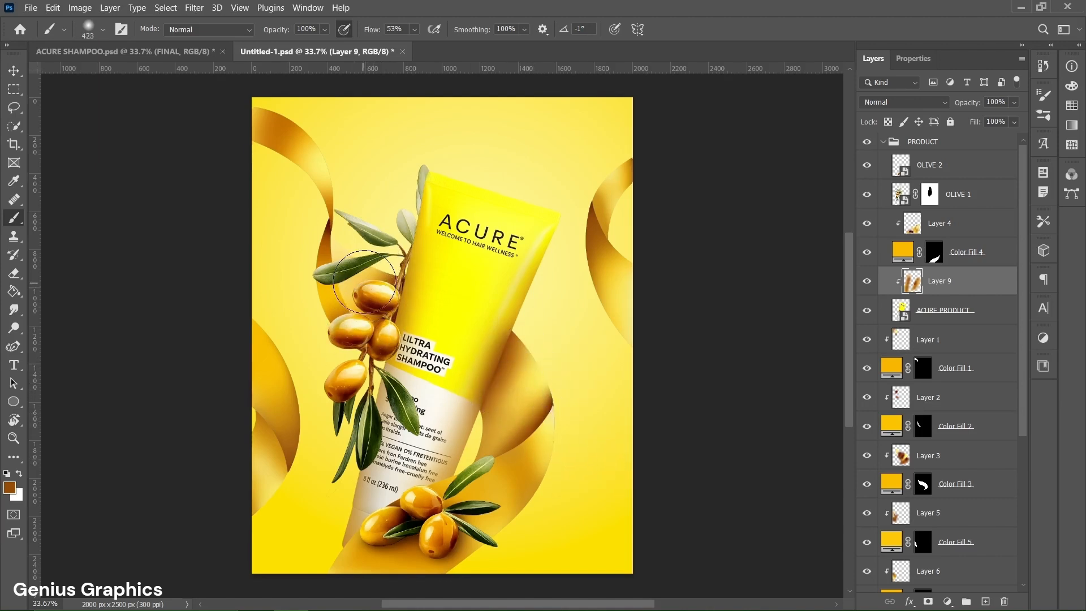
- Brush a small soft dark green reflection, sampled from the olive leaf, onto the tube beside the hanging leaves
left_click_drag(350, 351, 310, 351)
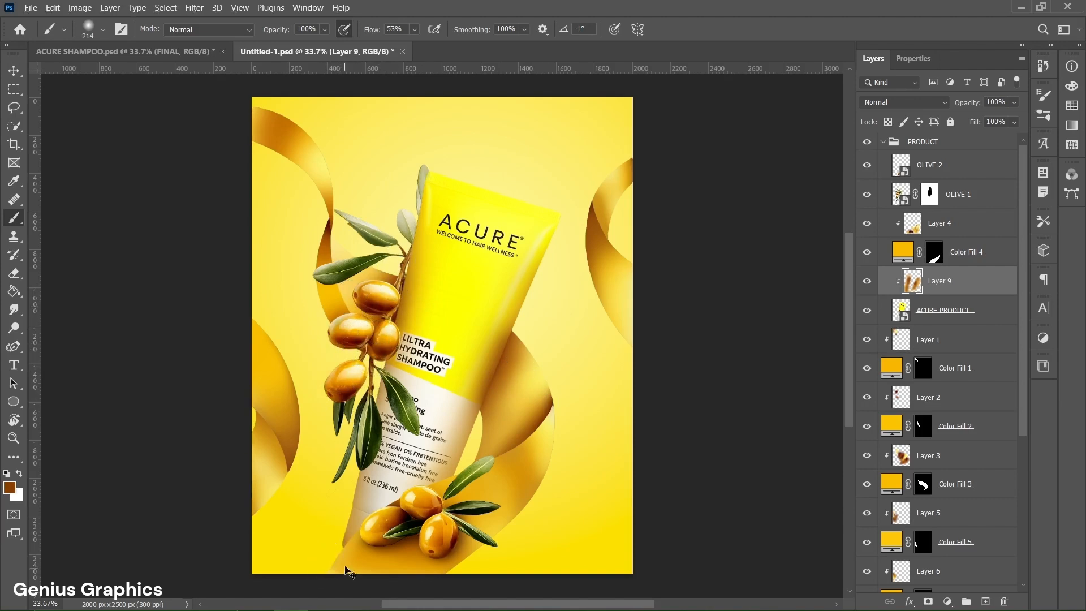
key("ctrl+z")
left_click(512, 383, "alt")
left_click(518, 392, "alt")
left_click(389, 390, "alt")
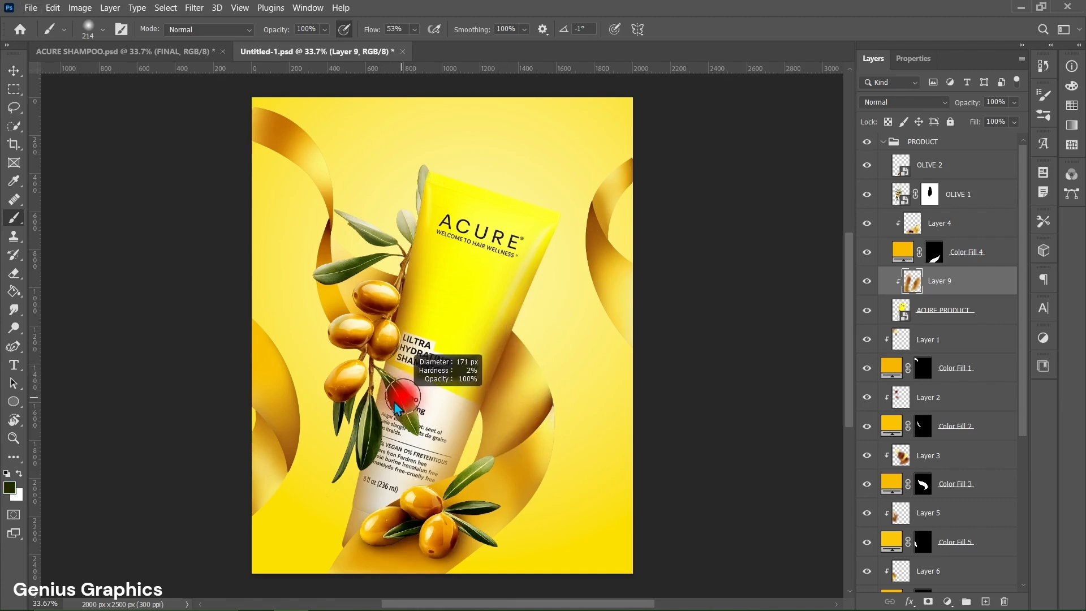
key("bracketleft")
key("bracketleft")
key("bracketleft")
key("bracketleft")
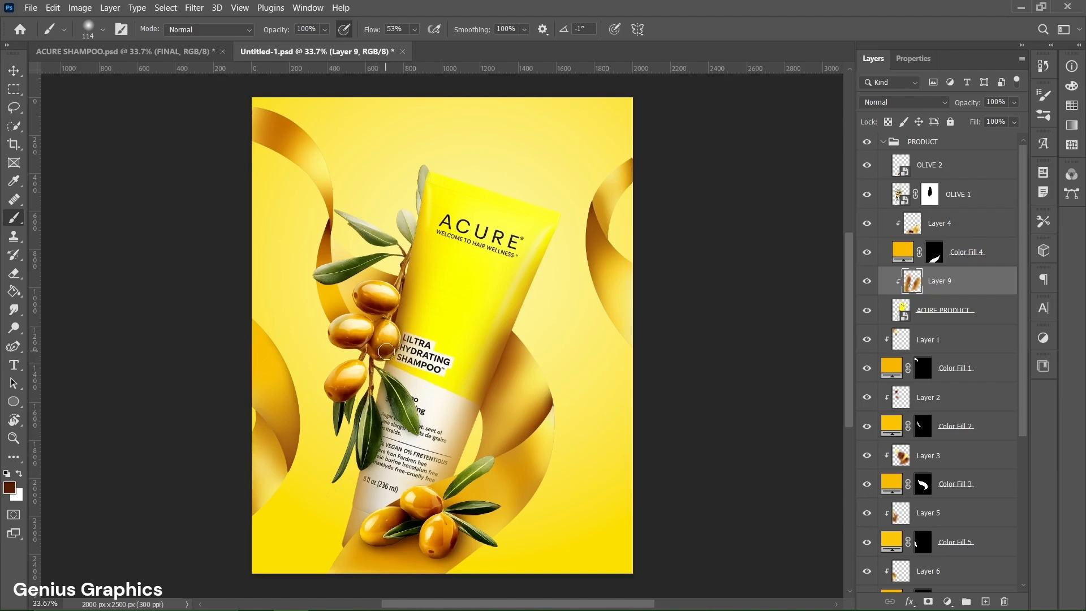
- Brush dark tones sampled from the olives and leaves onto the tube edge beside the OLIVE 1 branch
key("bracketright")
key("bracketright")
key("bracketright")
key("bracketright")
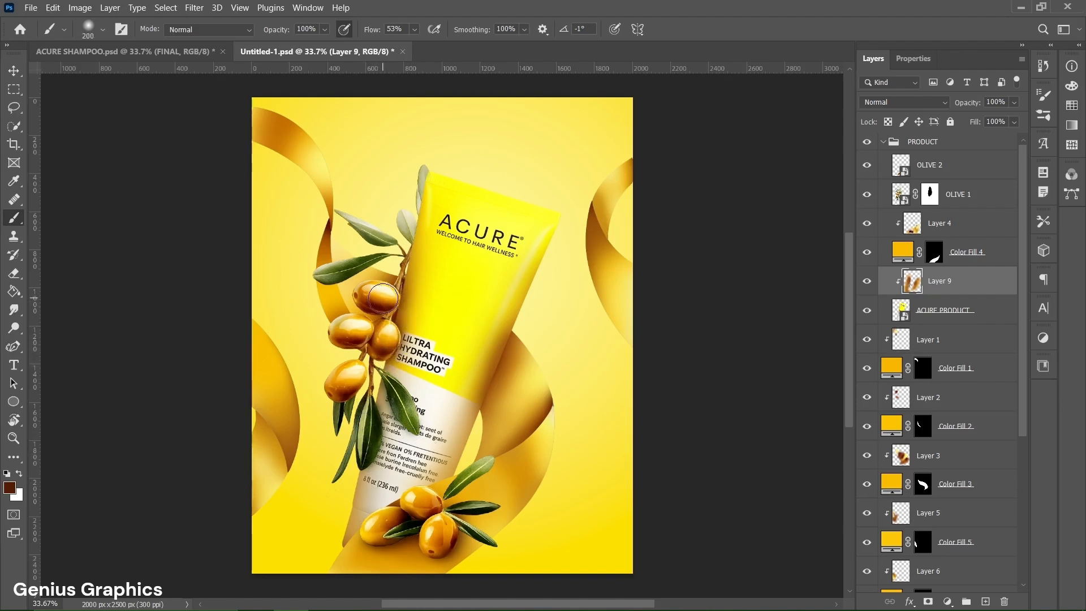
left_click_drag(380, 352, 391, 354)
left_click(373, 431, "alt")
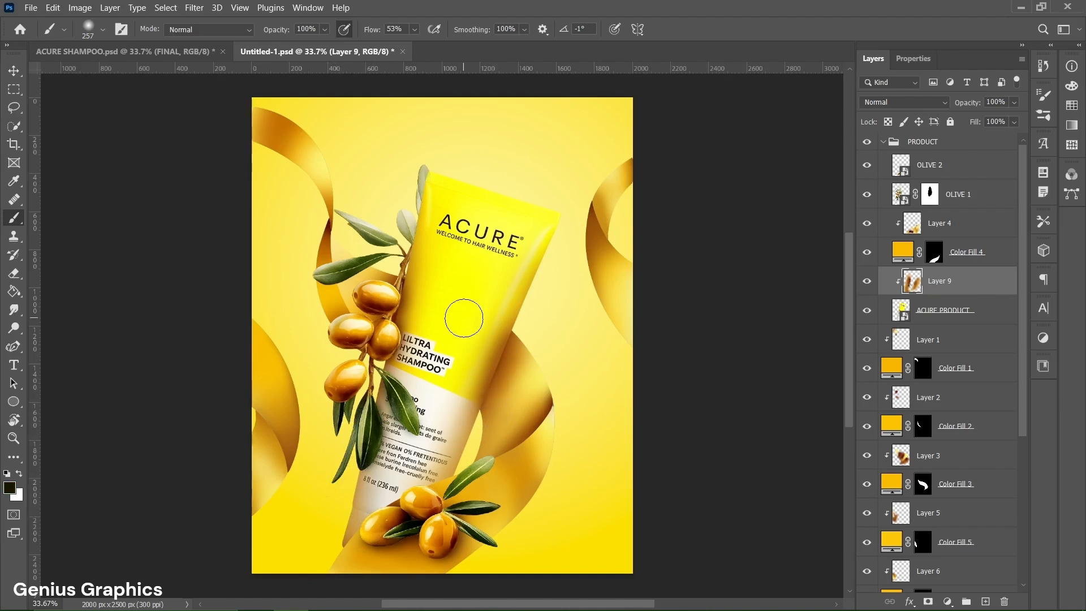
- Brush a soft pale yellow glow, sampled from the background above the tube, onto the tube's upper end with a large brush
left_click(528, 183, "alt")
left_click_drag(521, 187, 620, 205)
left_click_drag(554, 257, 559, 125)
left_click(550, 229)
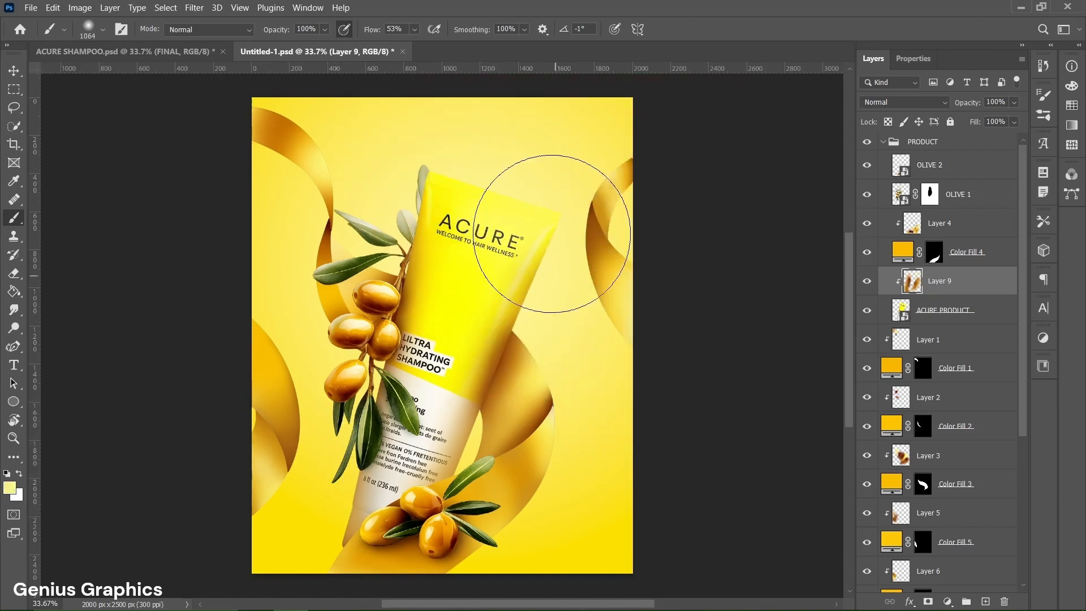
mouse_move(546, 214)
left_mouse_down()
mouse_move(584, 210)
mouse_move(523, 195)
mouse_move(529, 203)
left_mouse_up()
left_click(551, 354)
right_click(531, 198)
left_click(529, 193)
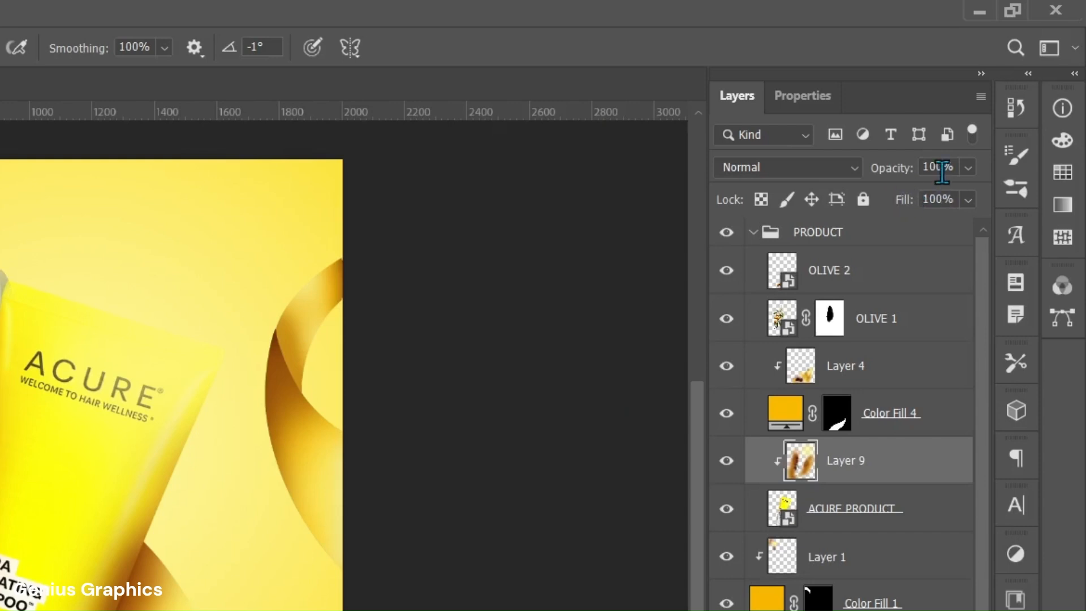
- Set the opacity of the tube's reflection layer, Layer 9, to 75%
left_click_drag(942, 173, 919, 176)
type("75")
key("Return")
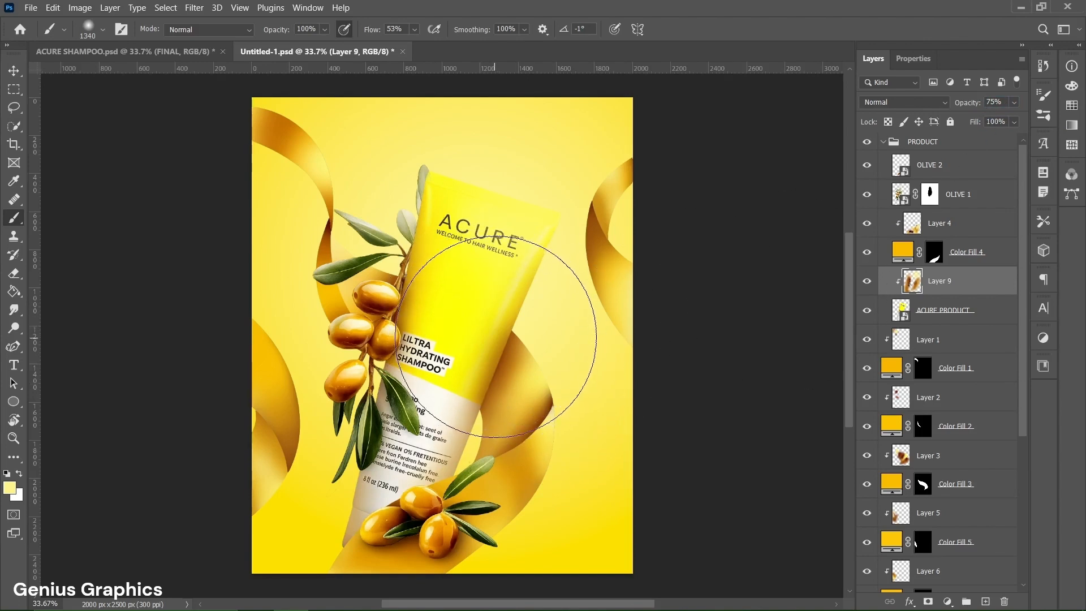
- Place the PUMPKIN image above the collapsed PRODUCT group and rasterize its layer
key("v")
left_click(883, 148)
left_click(882, 143)
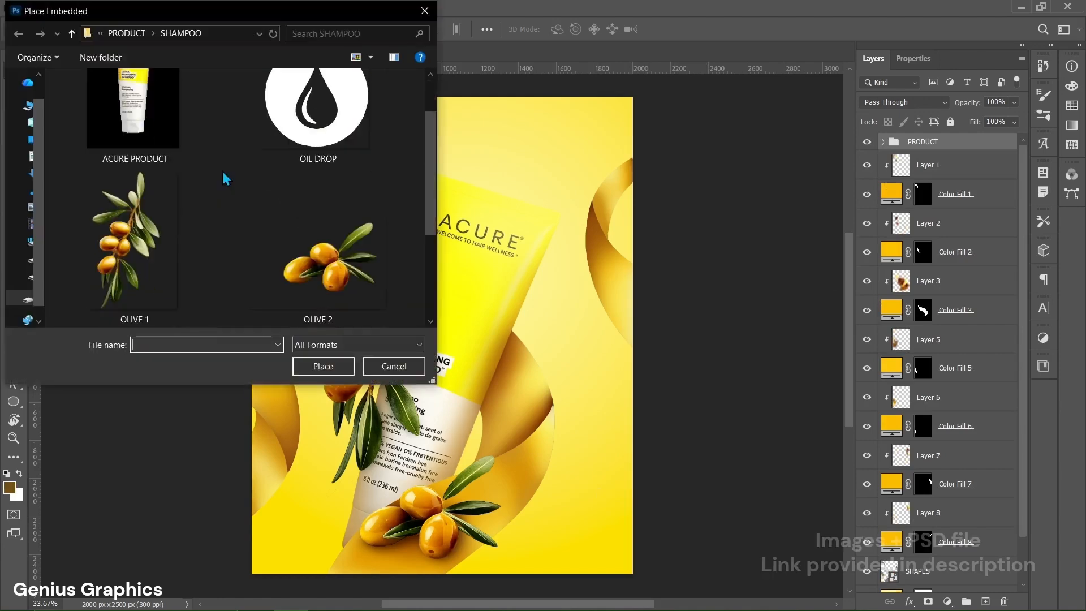
scroll(226, 175, "down", 3)
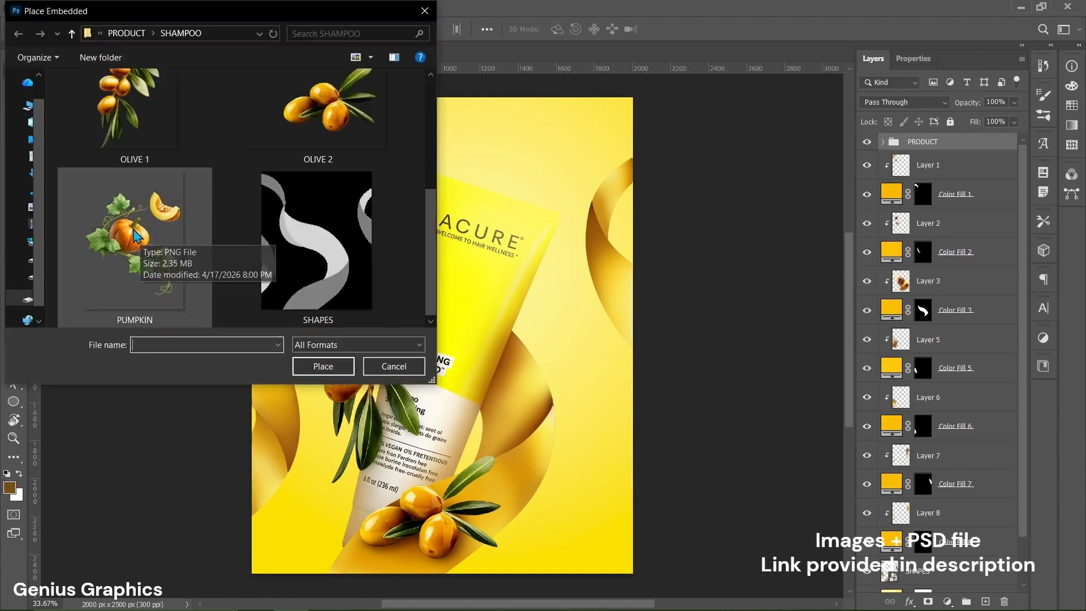
left_click(135, 235)
left_click(305, 366)
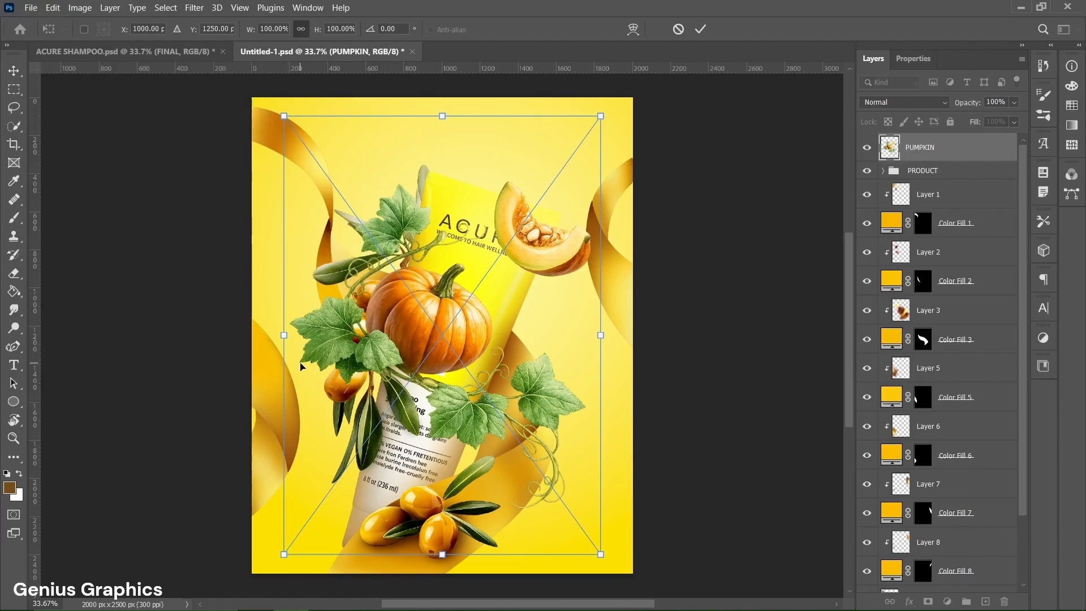
left_click(700, 29)
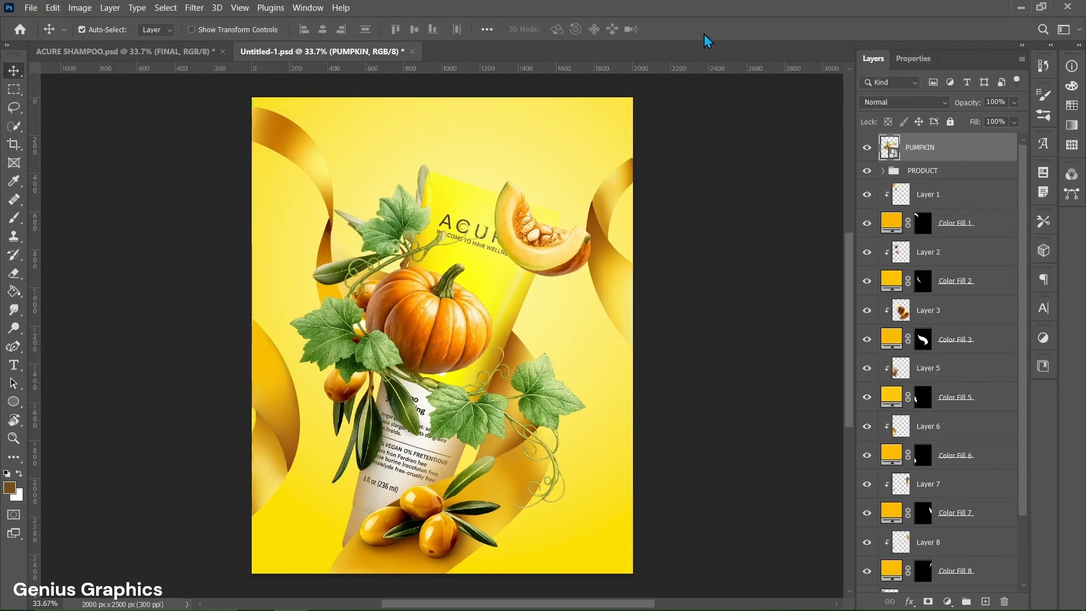
right_click(957, 148)
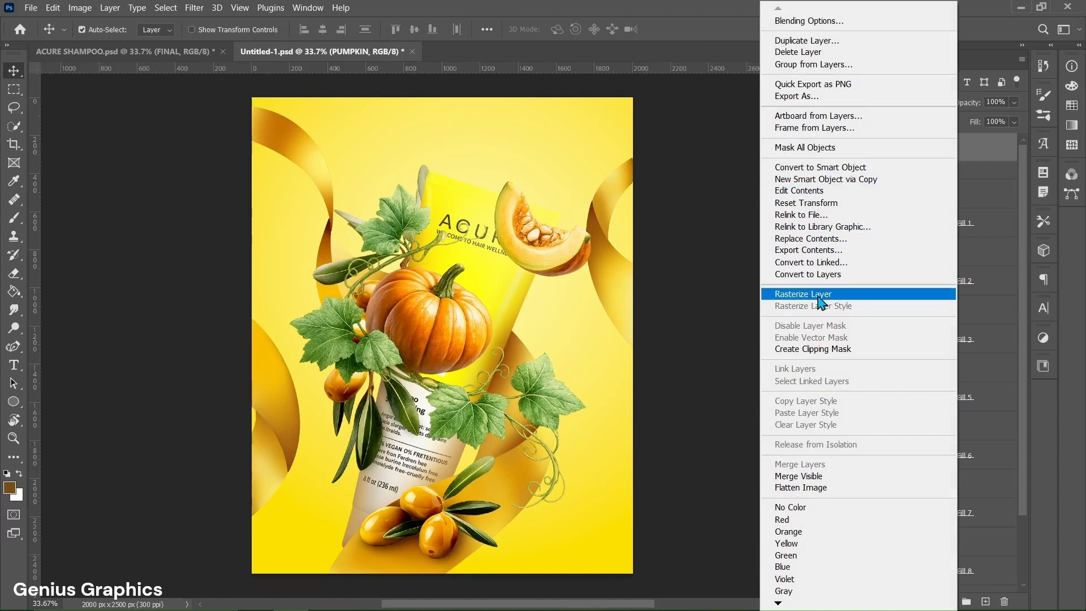
left_click(838, 294)
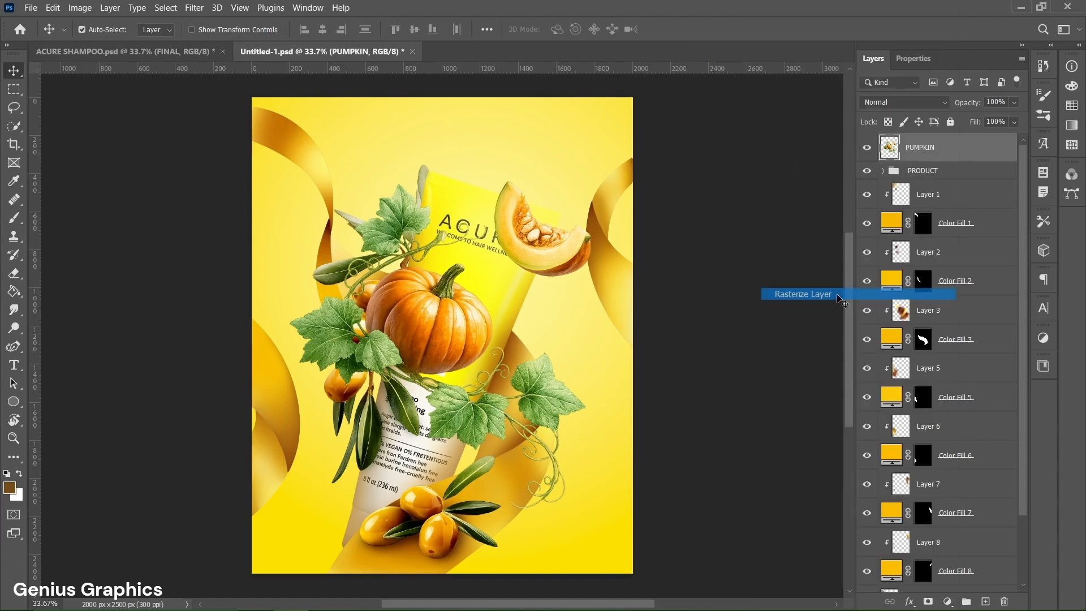
- Lasso the whole pumpkin and copy it to its own layer
right_click(22, 112)
left_click(62, 116)
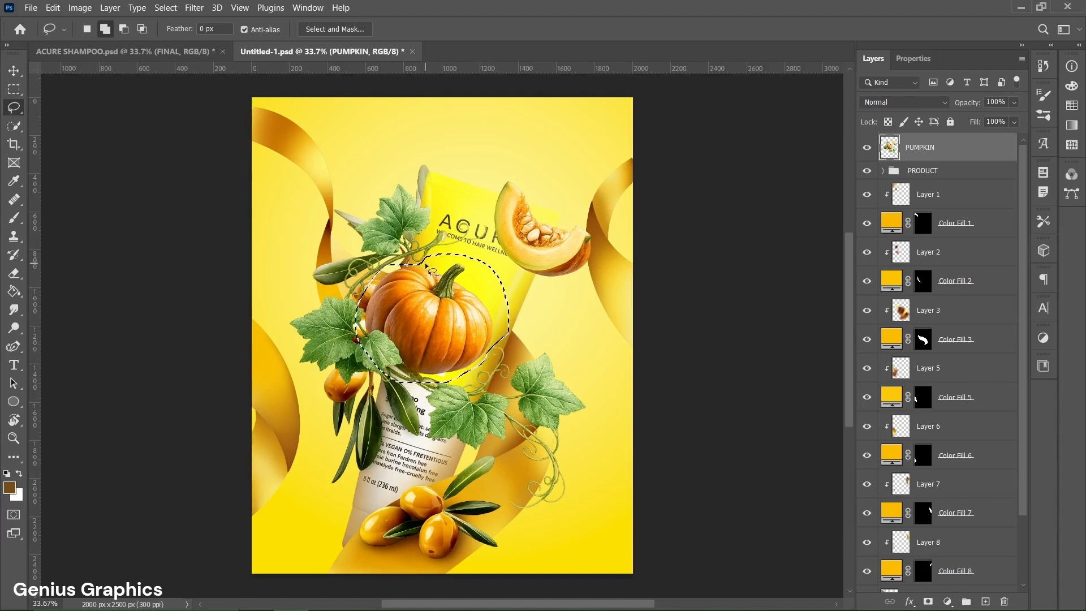
key("ctrl+j")
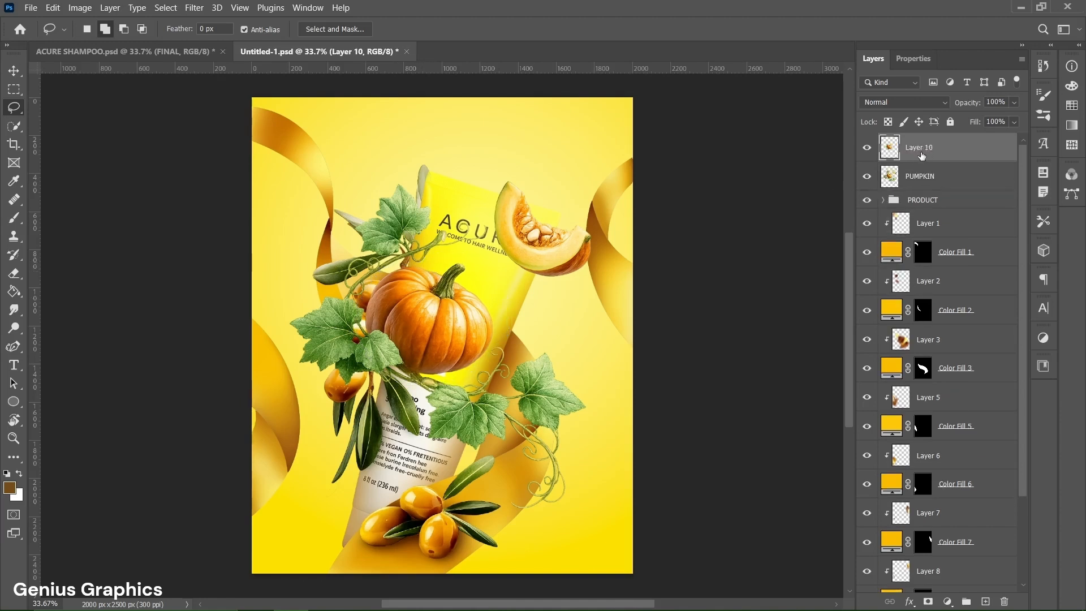
- Lasso the pumpkin slice on the PUMPKIN layer, copy it to its own layer, and delete the original PUMPKIN layer
left_click(905, 179)
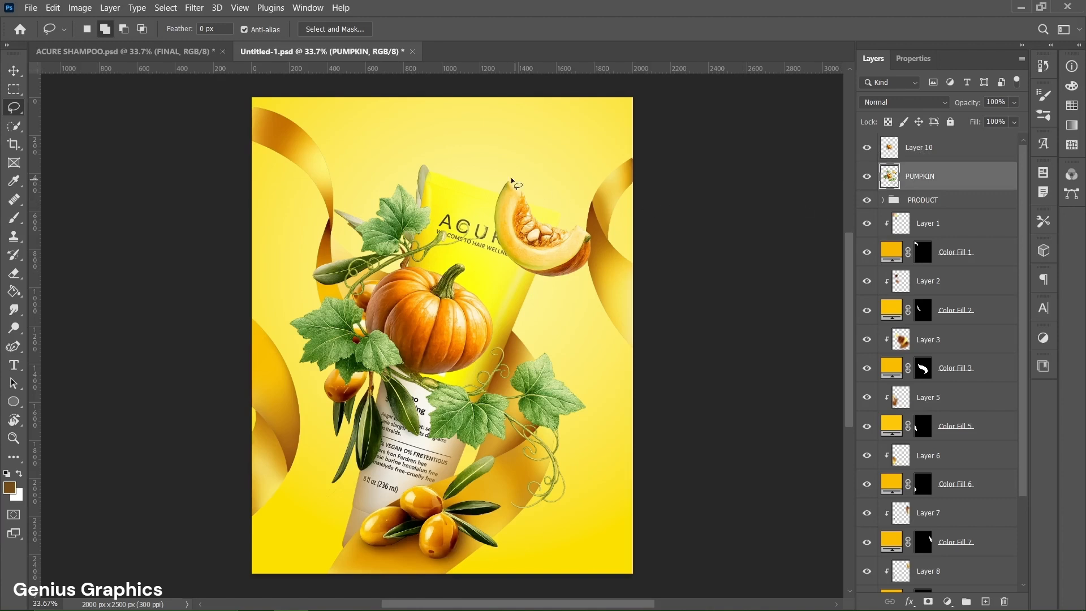
mouse_move(506, 177)
left_mouse_down()
mouse_move(488, 210)
mouse_move(507, 269)
mouse_move(530, 185)
mouse_move(509, 175)
left_mouse_up()
key("ctrl+j")
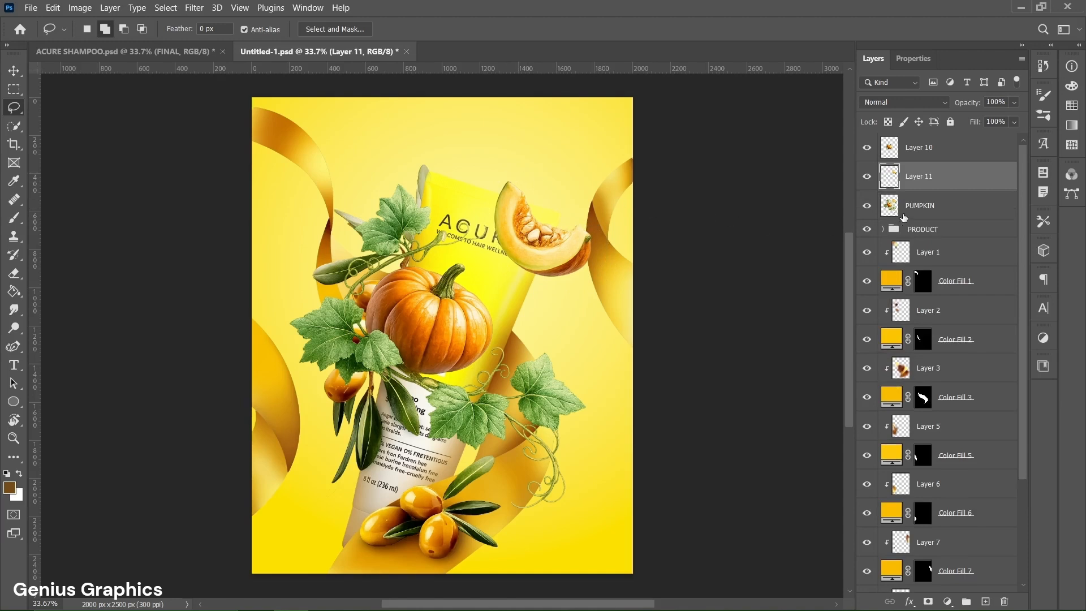
left_click(926, 217)
key("Delete")
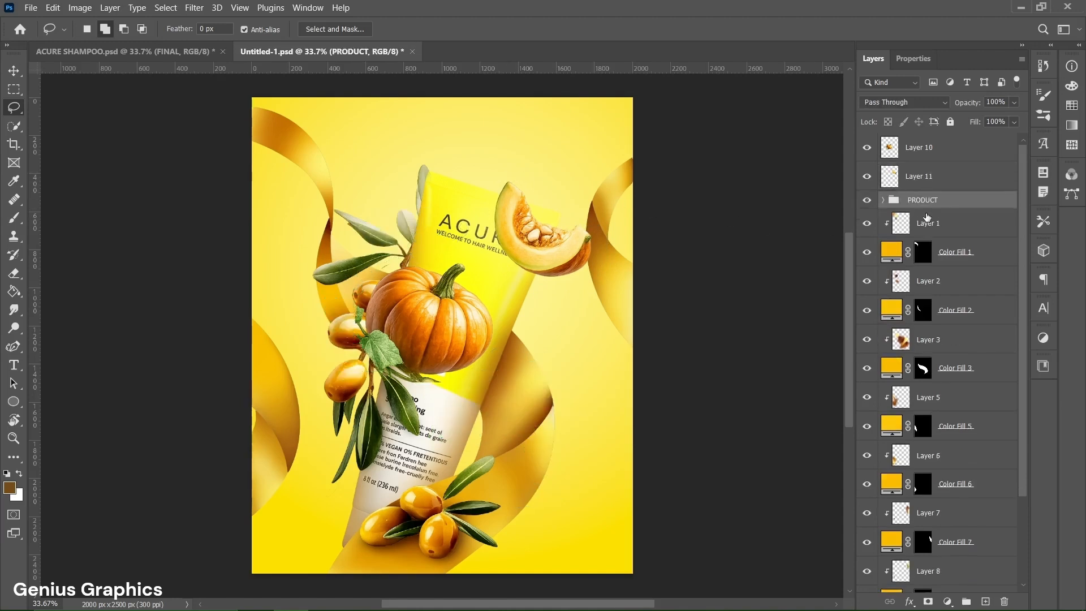
- Rotate the whole pumpkin to about -71°, scale it to about 108%, place it in the poster's lower-right corner, and move the slice to the left edge
key("v")
left_click(430, 332)
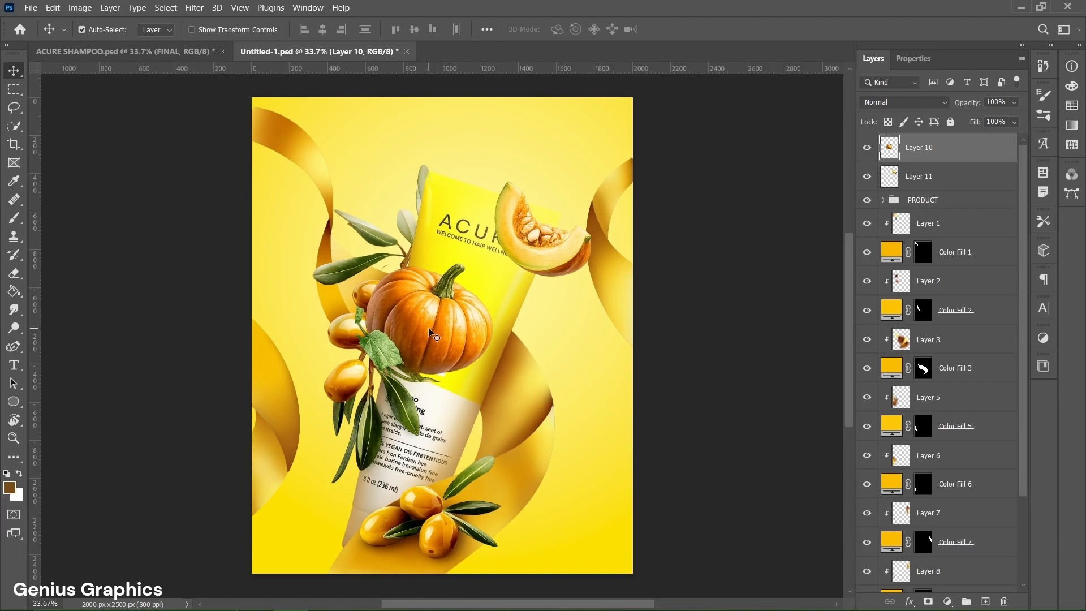
key("ctrl+t")
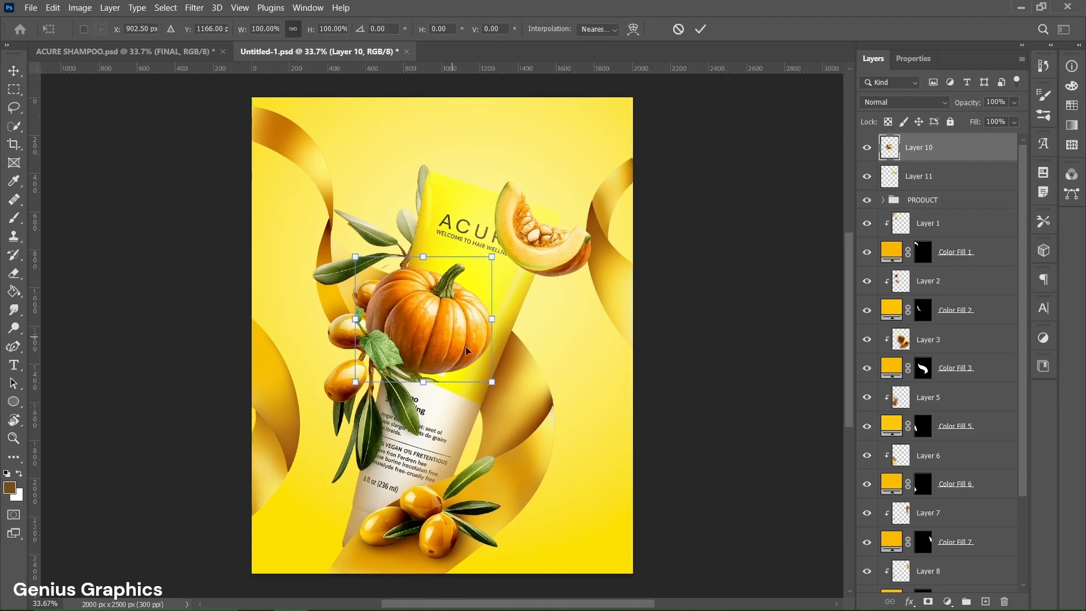
left_click_drag(500, 395, 526, 265)
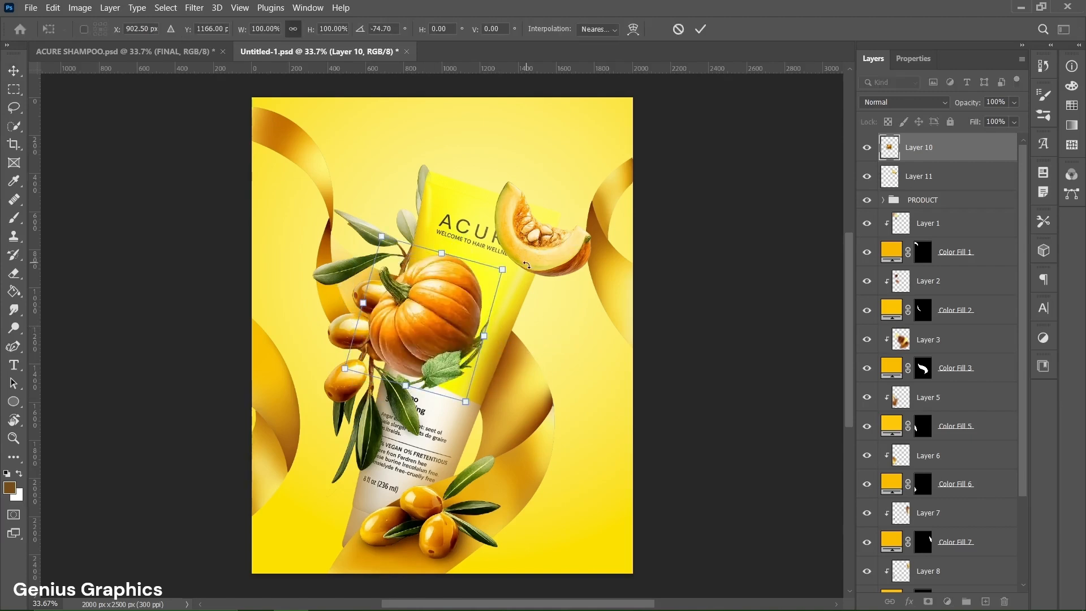
left_click_drag(465, 403, 467, 405)
left_click_drag(429, 321, 594, 545)
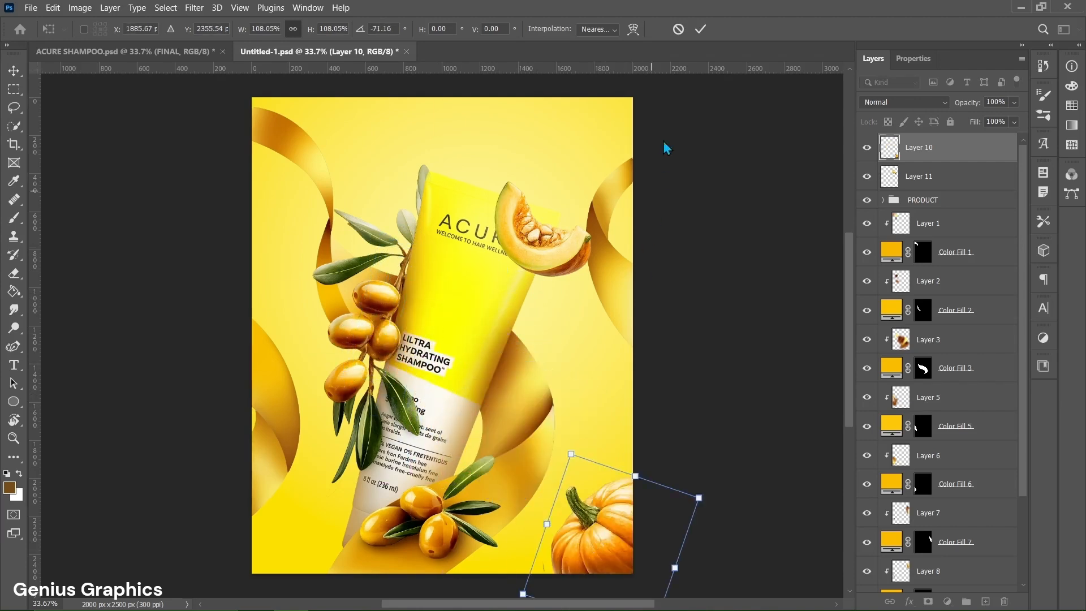
left_click(700, 29)
left_click_drag(513, 229, 248, 347)
- Duplicate the pumpkin, flip the copy vertically, scale it to about 82%, rotate it about -19°, and place it in the poster's upper-right corner
left_click_drag(588, 520, 515, 289)
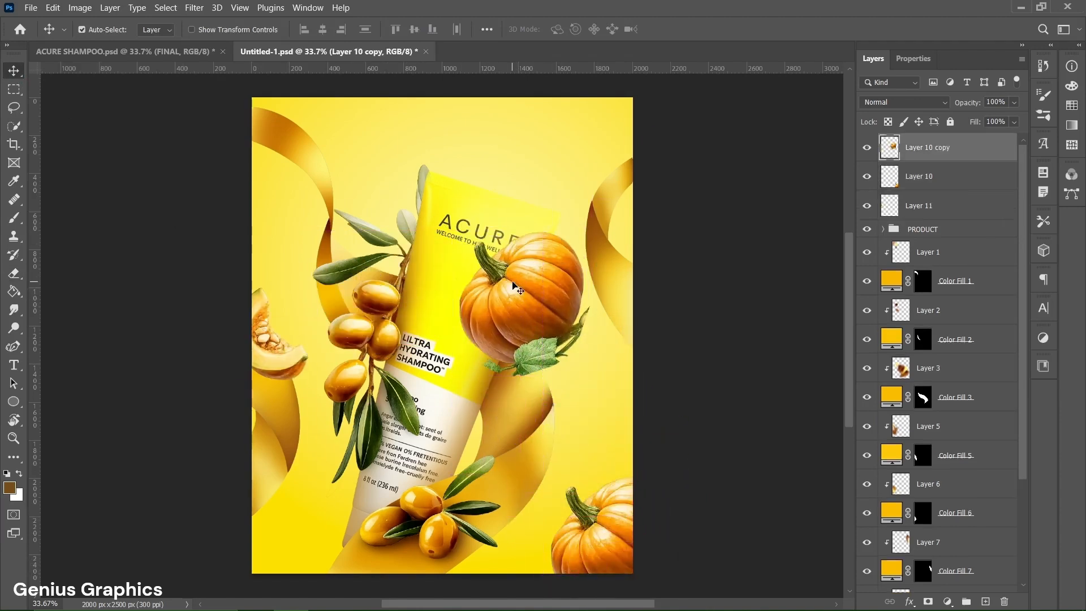
key("ctrl+t")
right_click(513, 285)
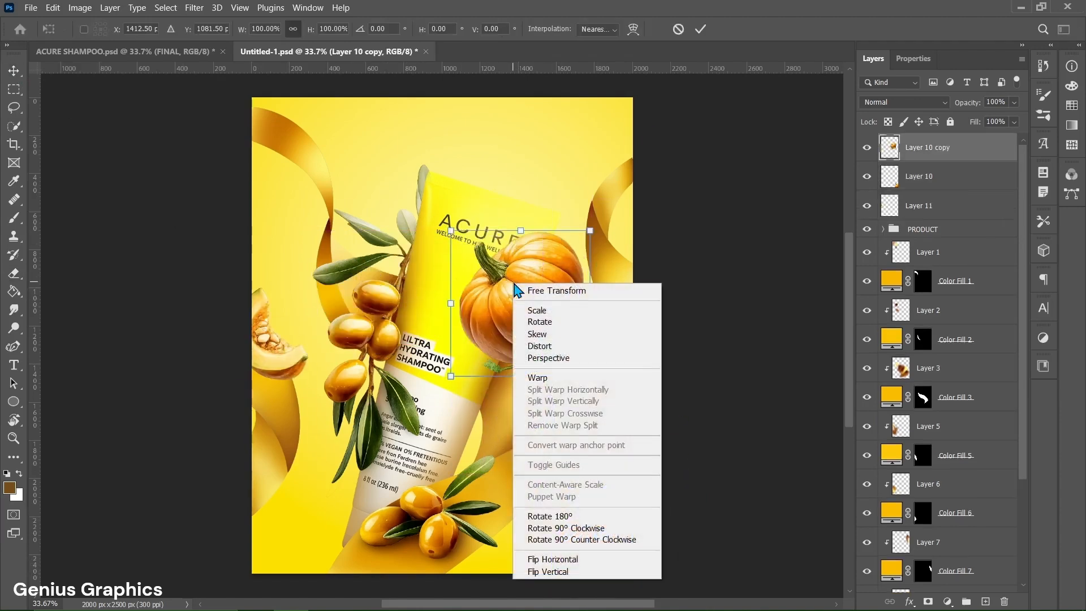
left_click(556, 572)
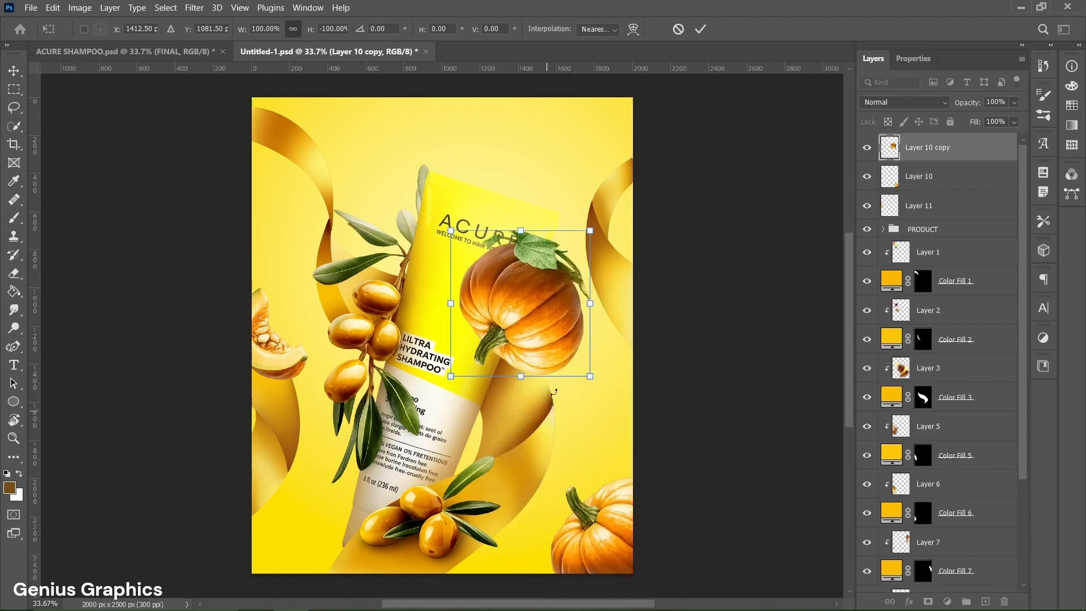
left_click_drag(597, 388, 615, 368)
left_click_drag(606, 357, 580, 342)
left_click_drag(503, 314, 594, 105)
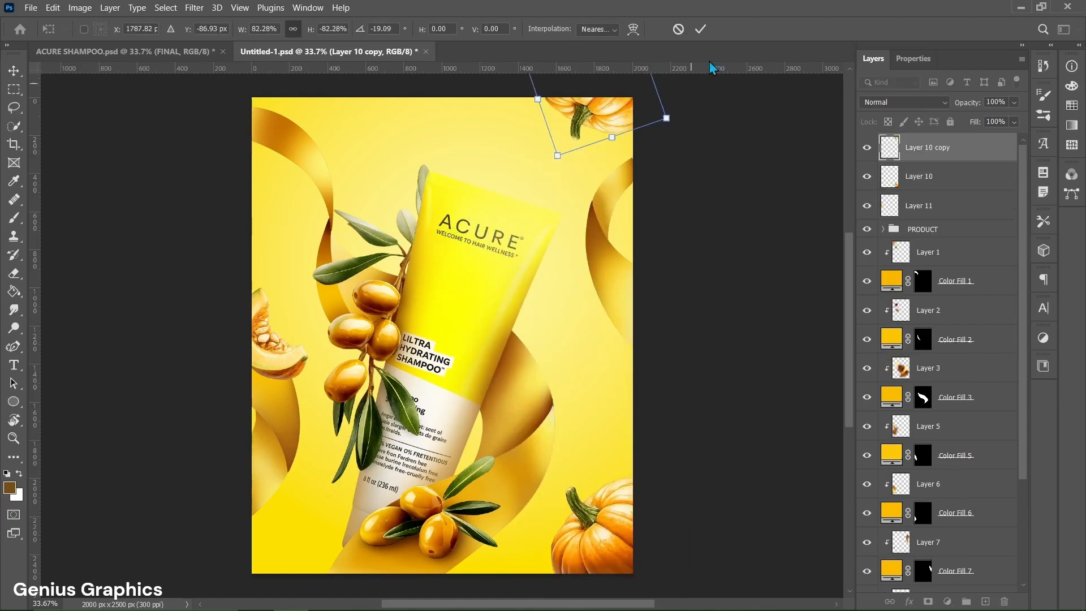
left_click(700, 29)
- Group the two pumpkin layers and the slice layer, naming the group PUMPKIN
left_click(915, 208, "shift")
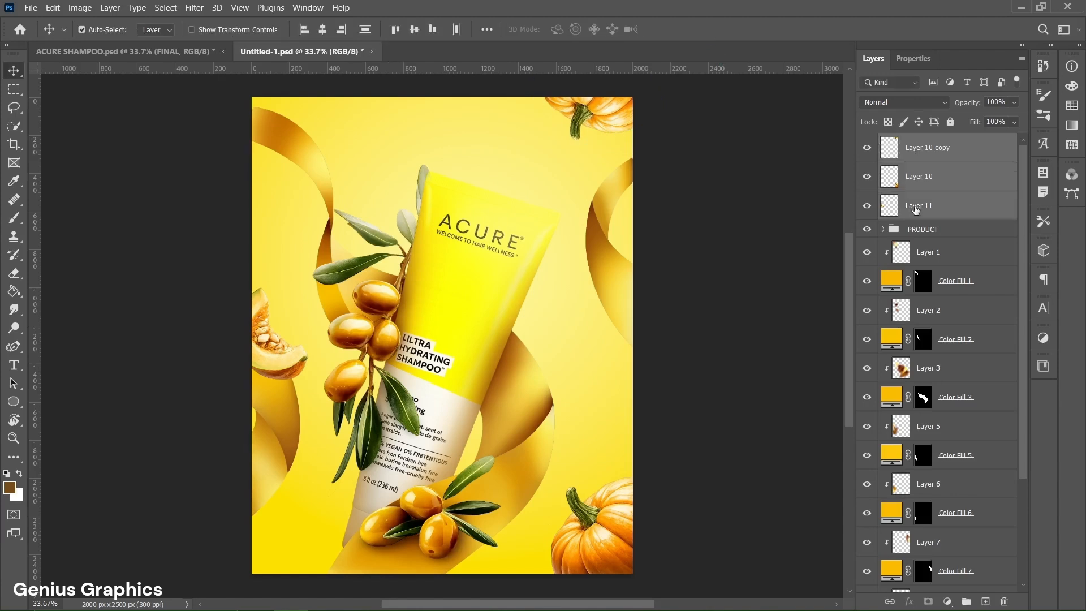
left_click(965, 601)
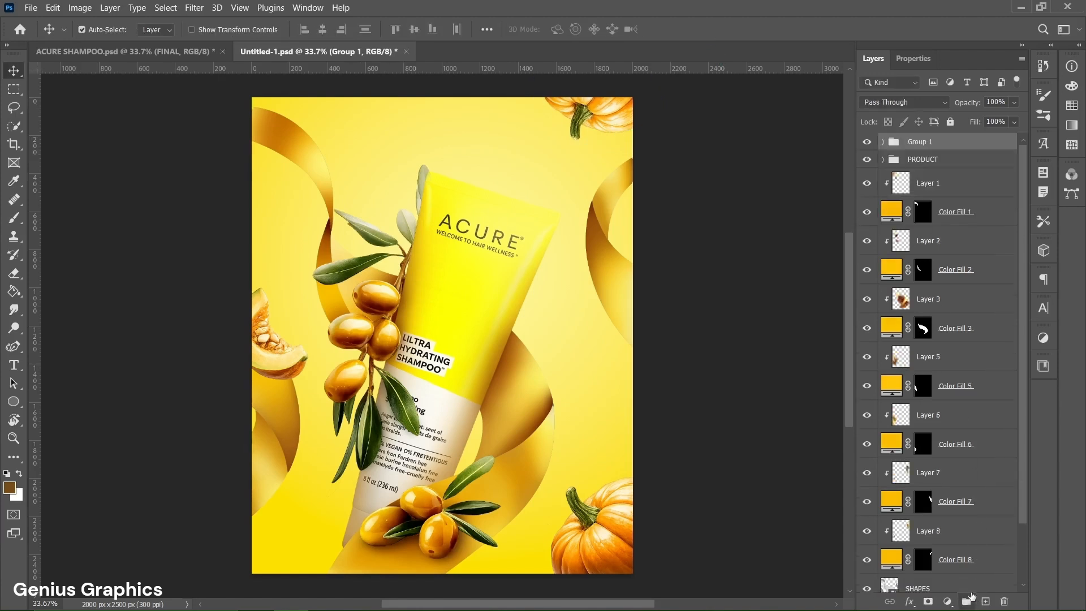
double_click(917, 149)
type("PUMPKIN")
key("Return")
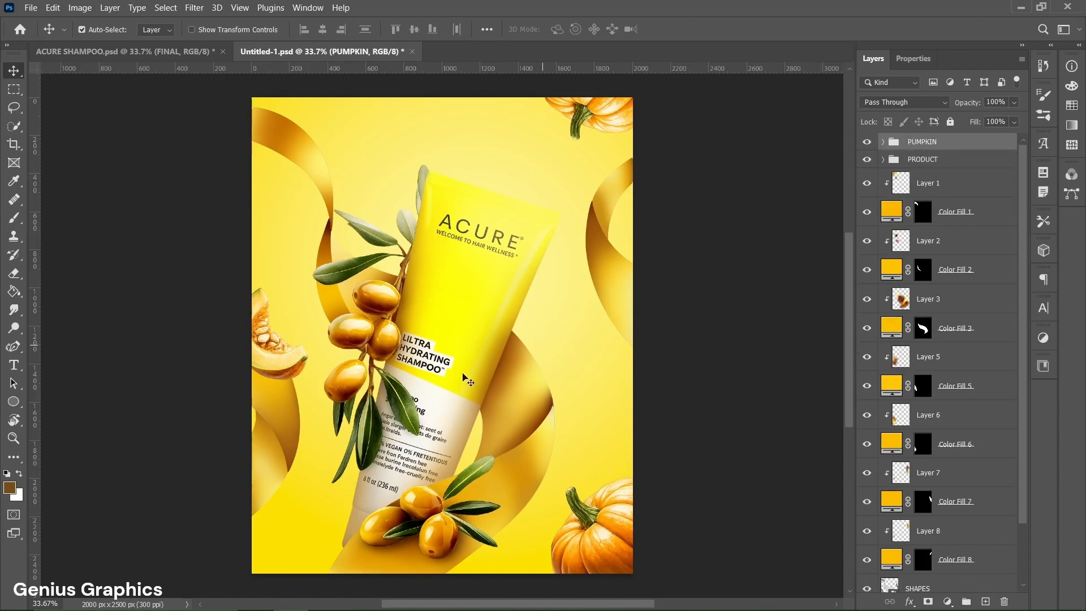
- Brush a soft brown shadow, sampled from the pumpkin slice's underside, onto the ribbon below the slice on Layer 5
left_click(277, 416)
key("b")
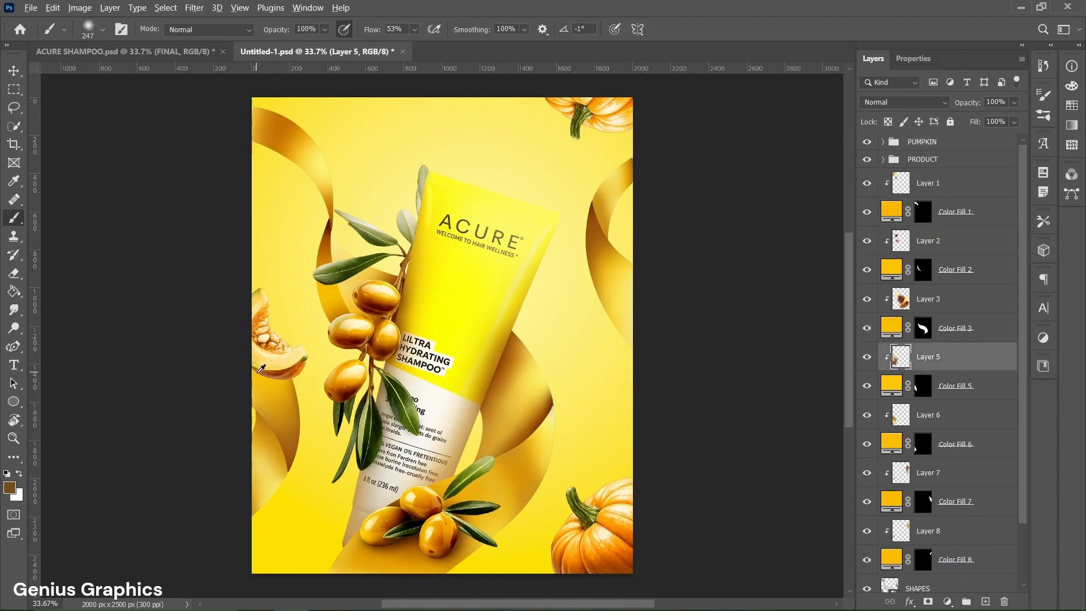
left_click(260, 371, "alt")
left_click_drag(269, 375, 261, 379)
right_click(252, 481, "alt")
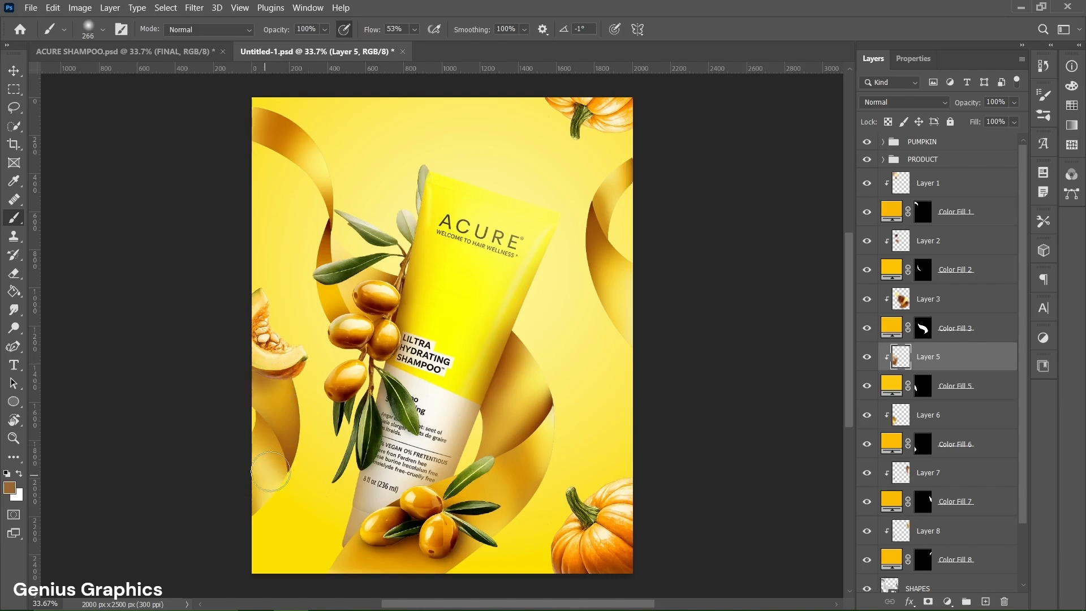
- Duplicate the OLIVE 1 branch, rotate the copy to about -41°, scale it to about 98%, and place its leaves in the poster's upper-left corner
key("v")
left_click(418, 416)
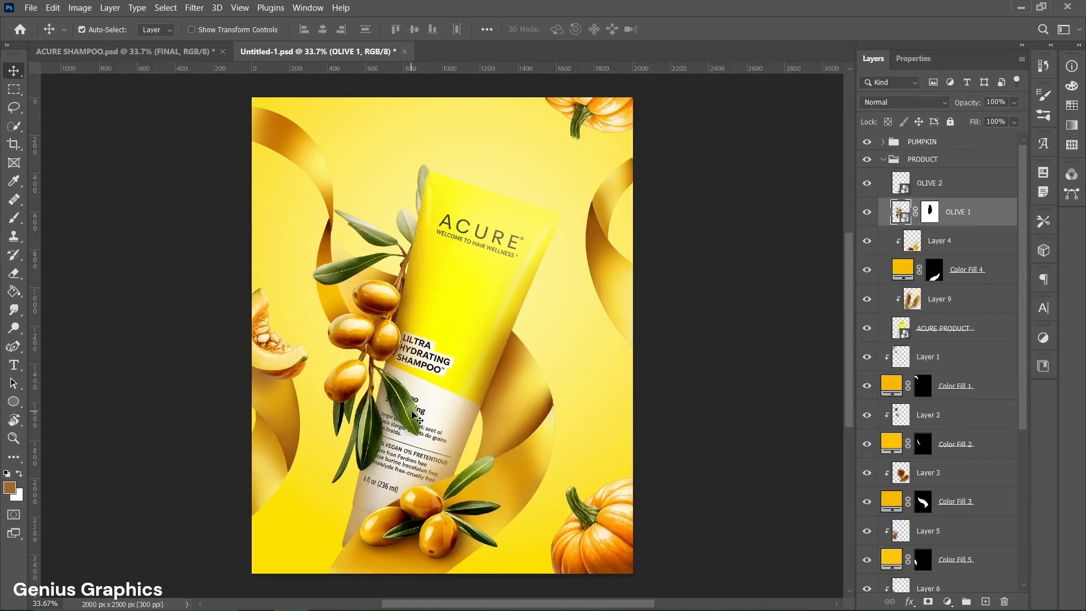
left_click_drag(409, 412, 305, 265)
key("ctrl+t")
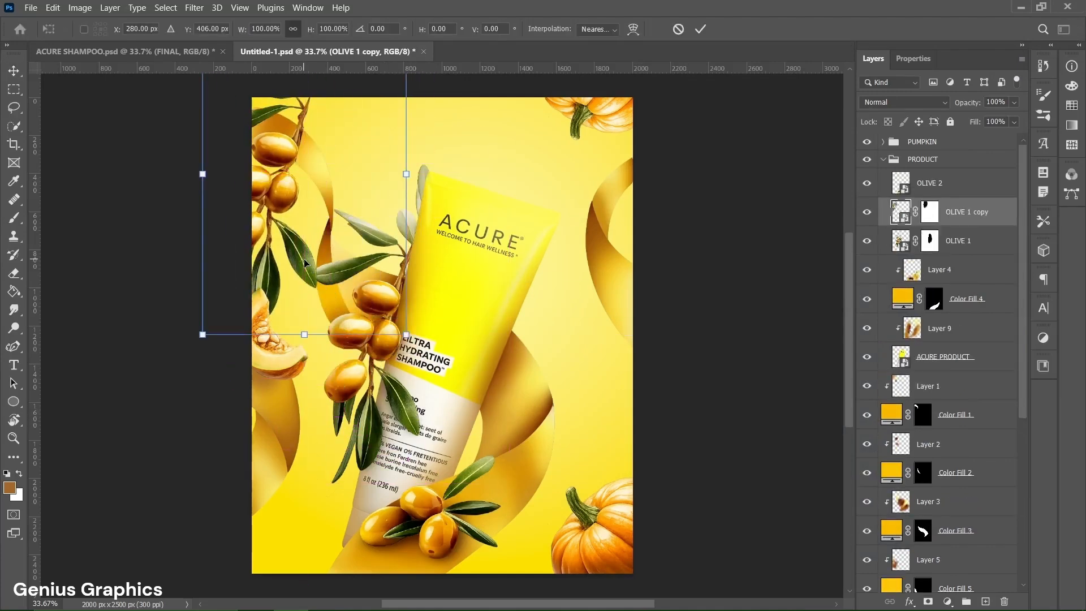
left_click_drag(184, 334, 336, 372)
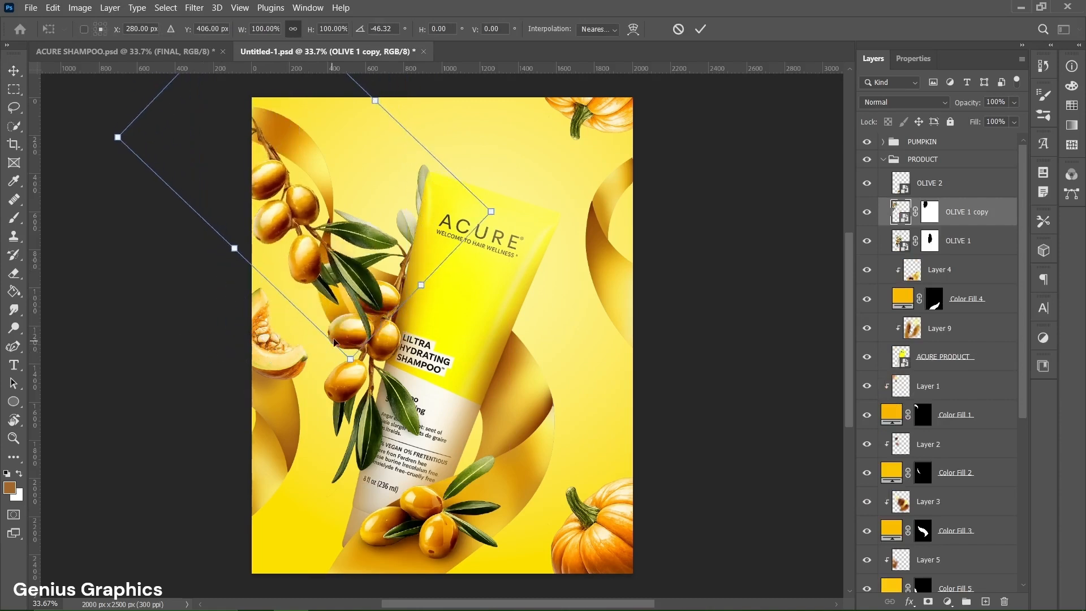
left_click_drag(352, 282, 270, 171)
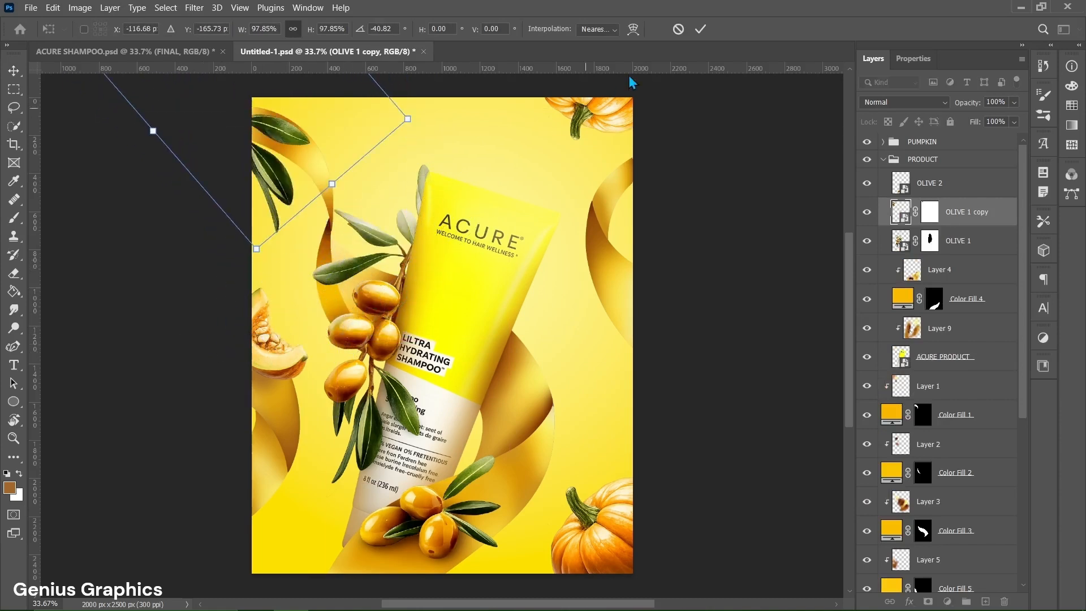
left_click(700, 29)
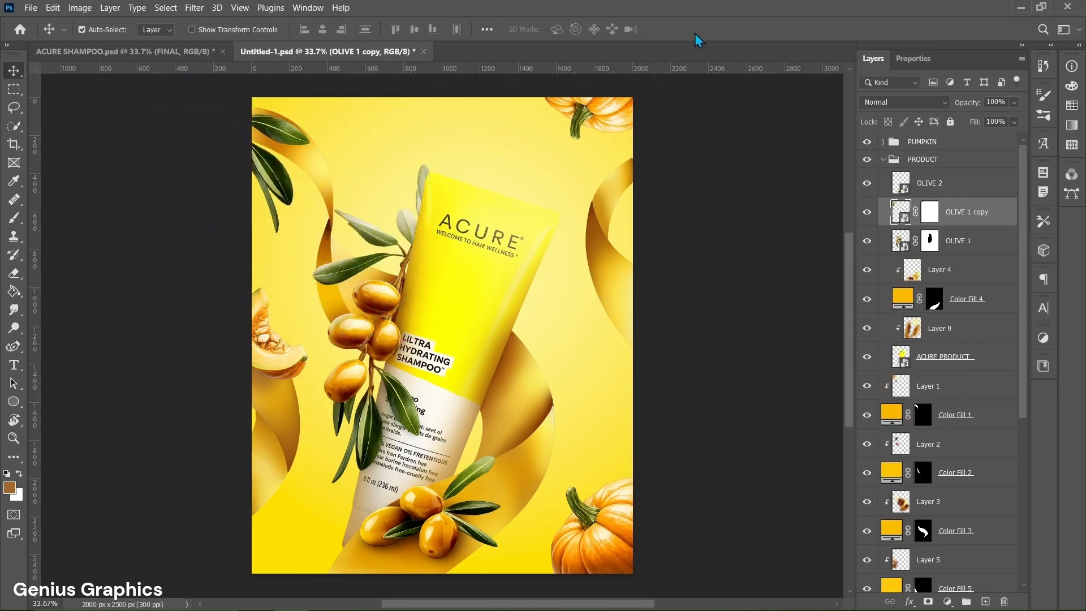
- Paint black on the OLIVE 1 copy layer mask to hide the uppermost leaf in the poster's upper-left corner
left_click(928, 213)
right_click(13, 218)
left_click(60, 217)
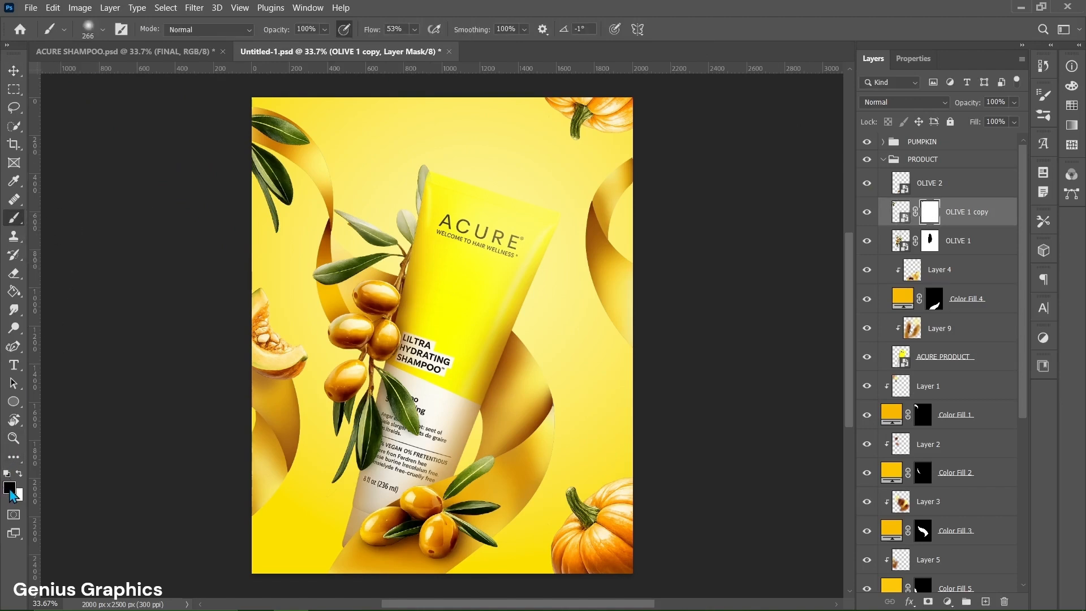
left_click_drag(316, 138, 321, 144)
mouse_move(310, 172)
left_mouse_down()
mouse_move(304, 249)
mouse_move(308, 91)
mouse_move(296, 307)
left_mouse_up()
mouse_move(307, 128)
left_mouse_down()
mouse_move(262, 118)
mouse_move(272, 120)
left_mouse_up()
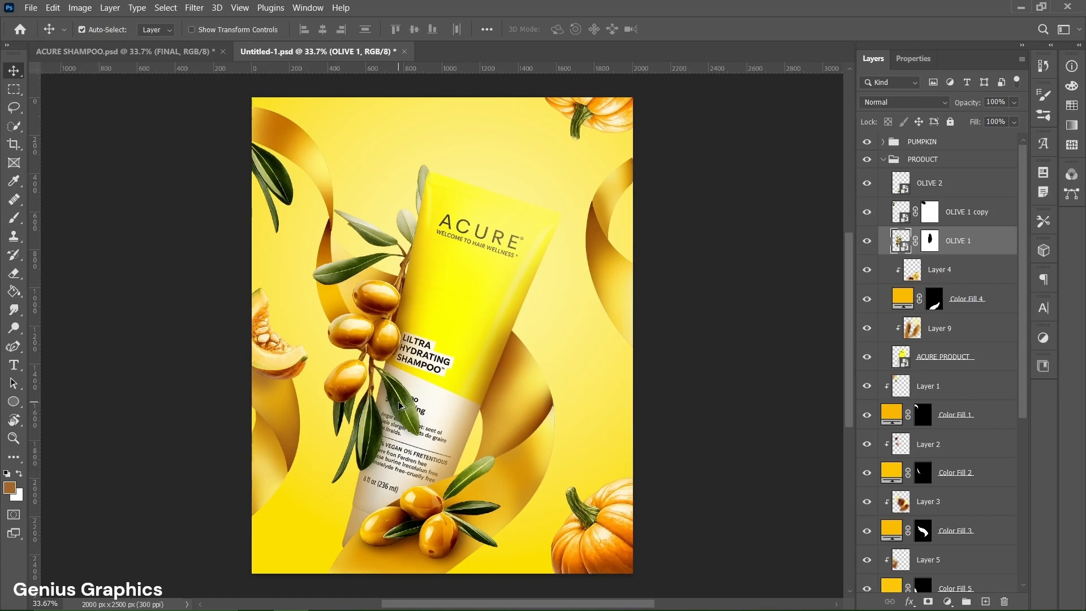
- Duplicate the OLIVE 1 branch again, rotate the copy to about 135°, and place its leaves at the poster's right edge above the pumpkin
mouse_move(395, 339)
left_mouse_down()
mouse_move(557, 396)
mouse_move(554, 410)
left_mouse_up()
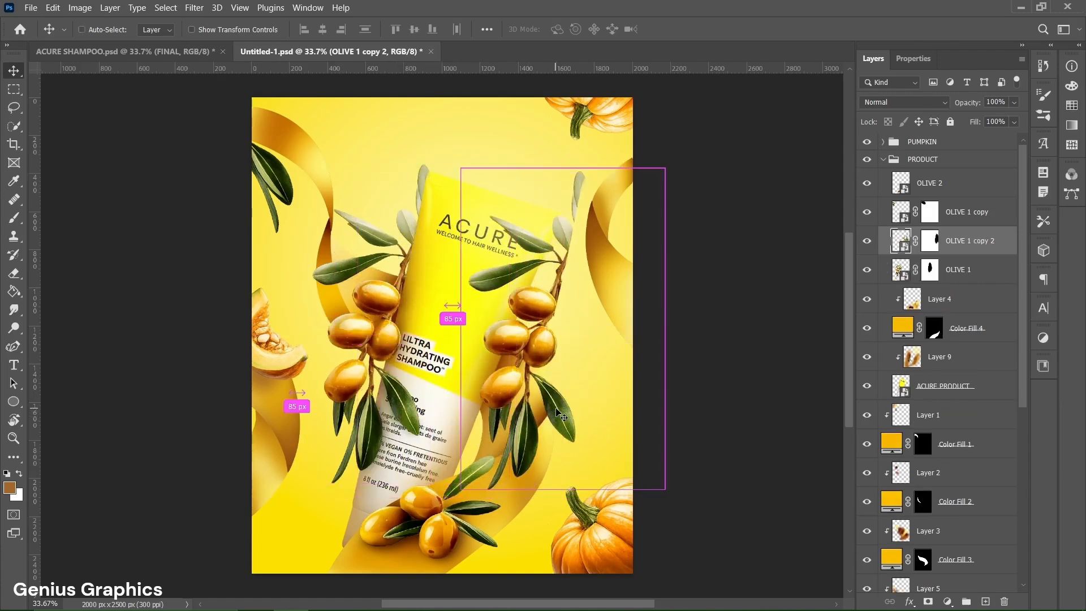
key("ctrl+t")
left_click_drag(681, 167, 574, 439)
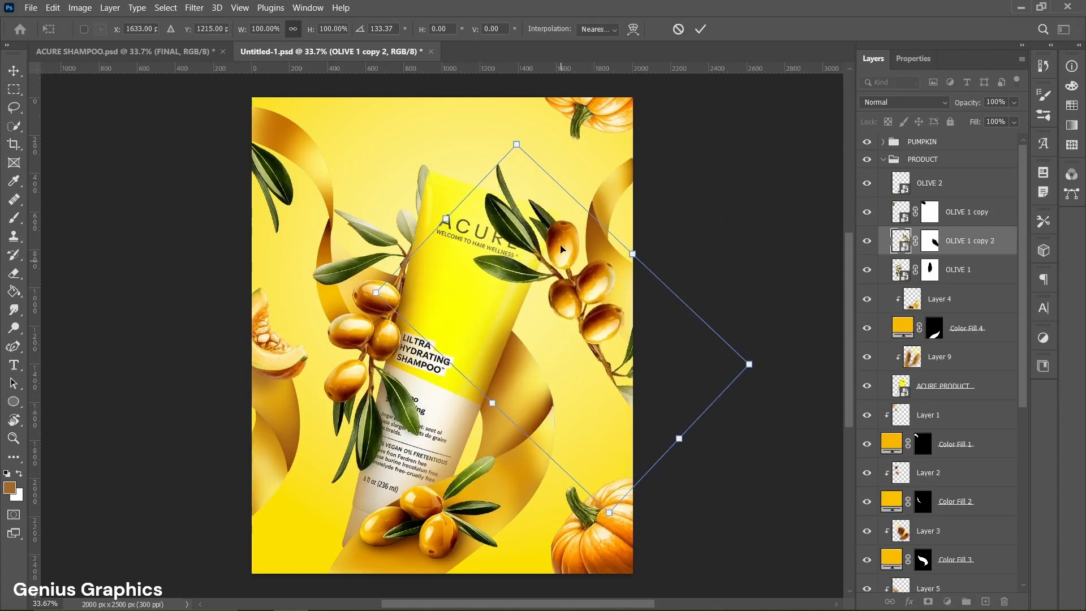
left_click_drag(586, 400, 616, 416)
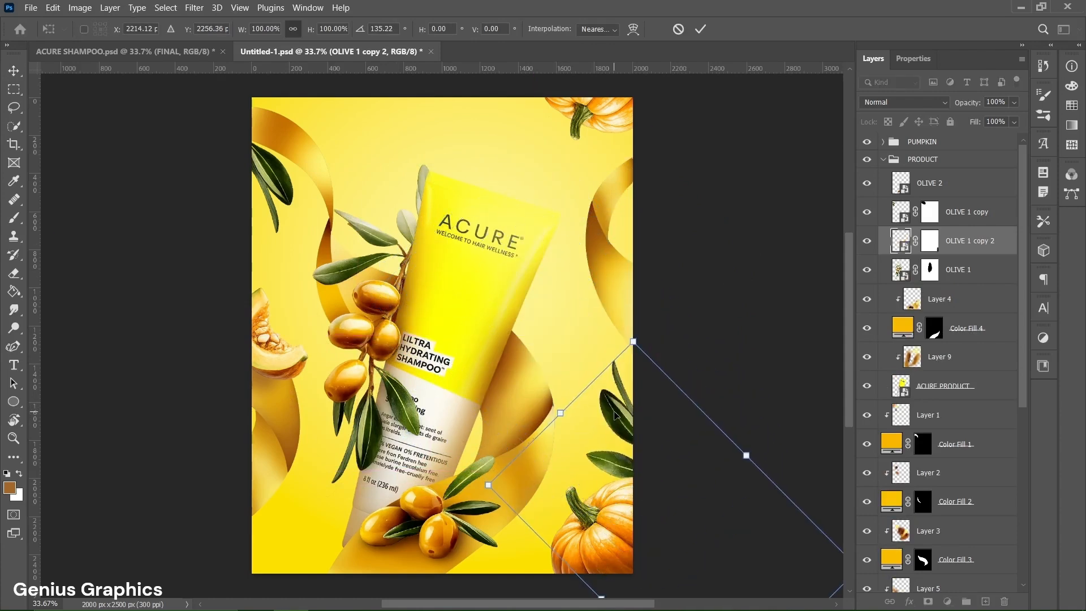
left_click(699, 30)
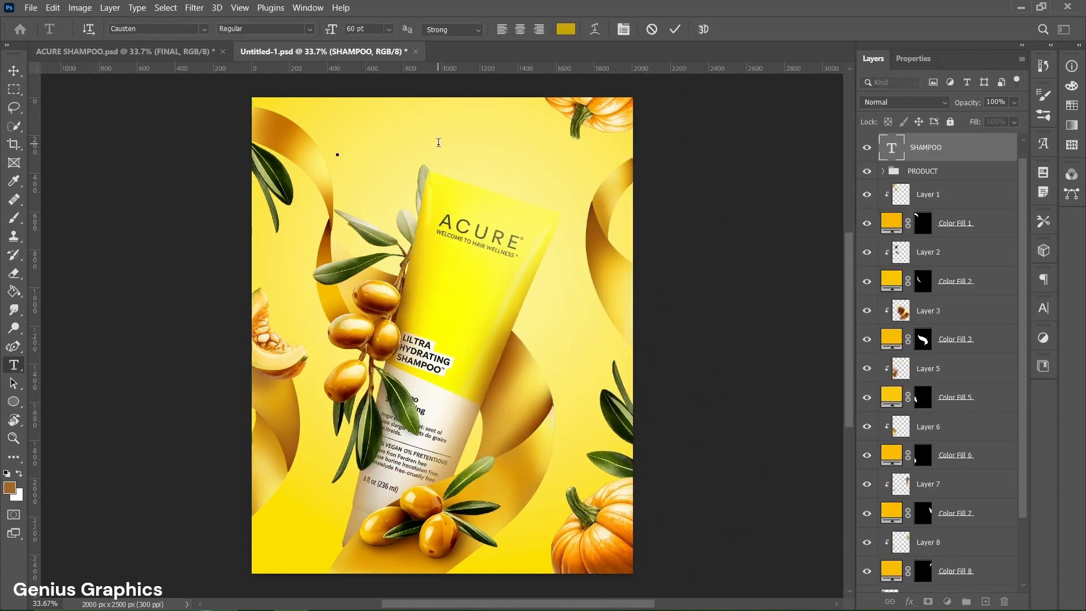
- Add the title SHAMPOO above the tube in Causten Regular, 60 pt, tracking -40, colour #c5a405
type("SH")
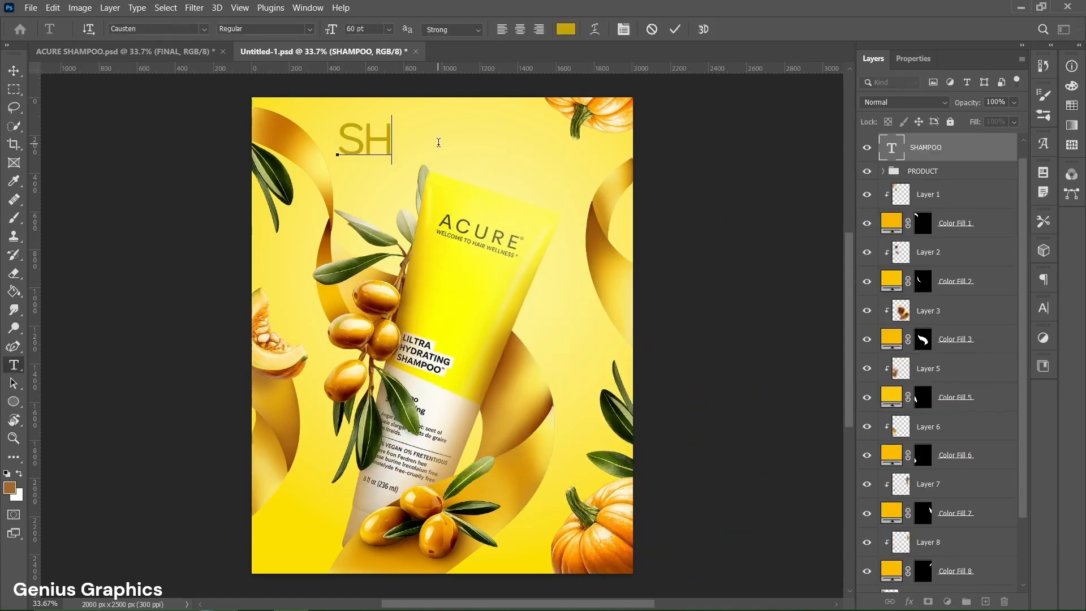
type("AMPOO")
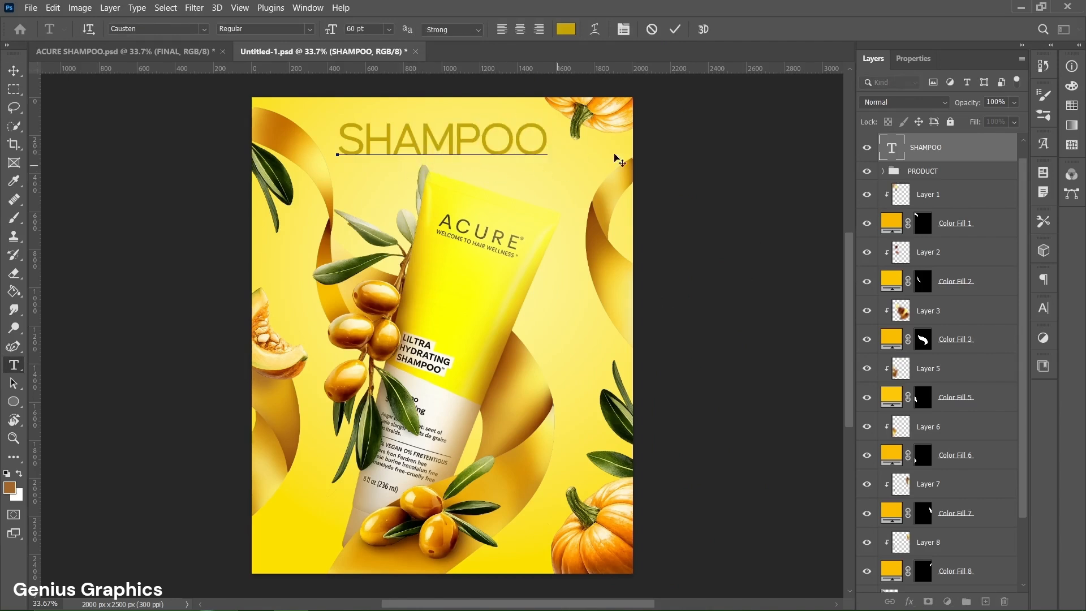
left_click(910, 63)
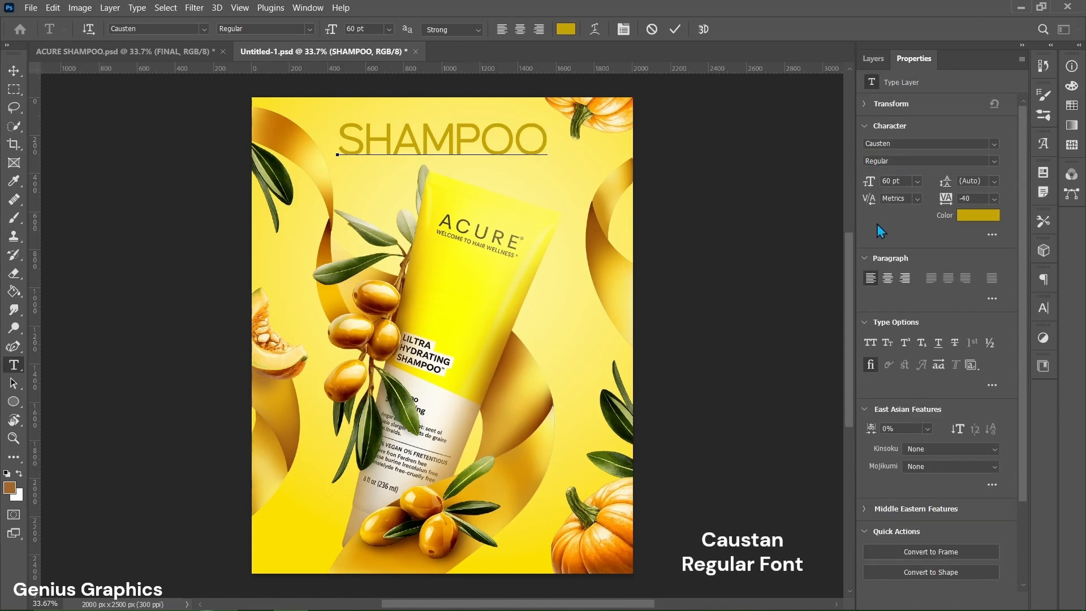
left_click(972, 218)
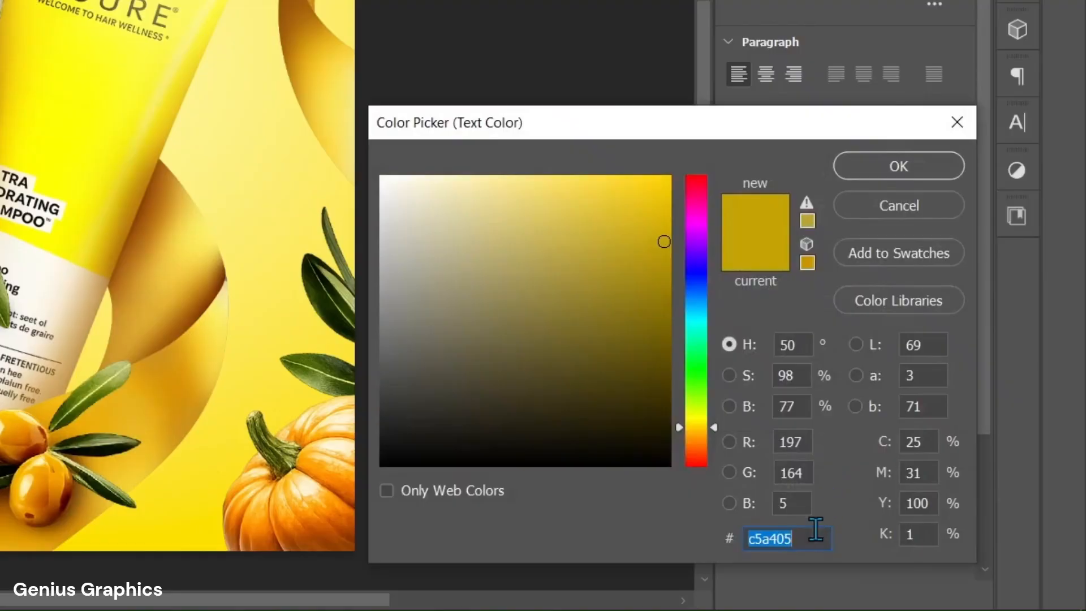
left_click(815, 536)
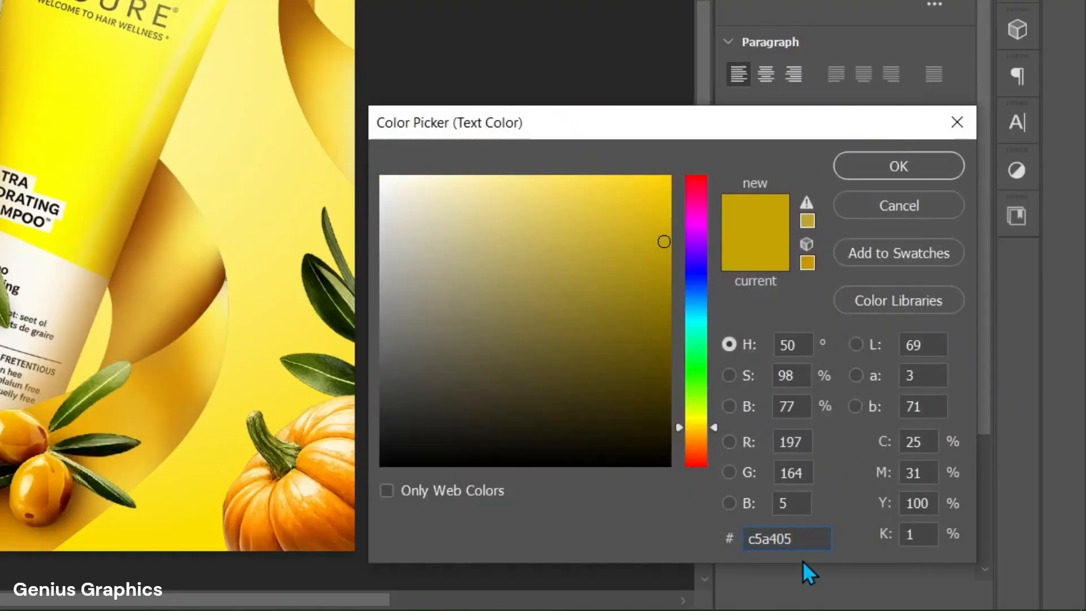
left_click(900, 168)
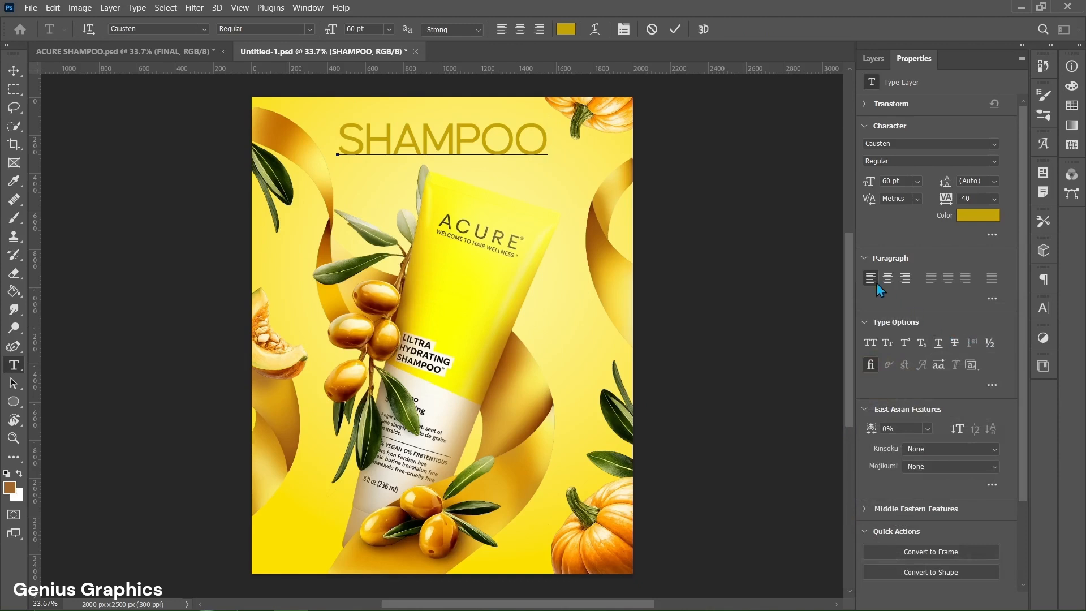
left_click(678, 35)
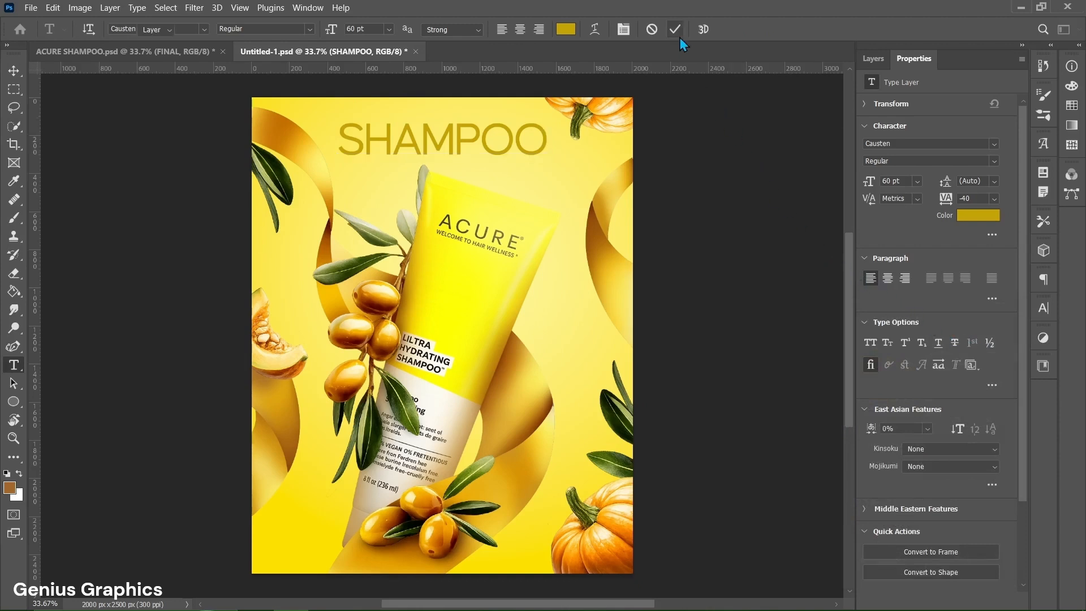
key("v")
- Add the letter-spaced text A C U R E centred above the SHAMPOO title in Century Gothic Regular, 12 pt, tracking -40
key("t")
left_click(422, 116)
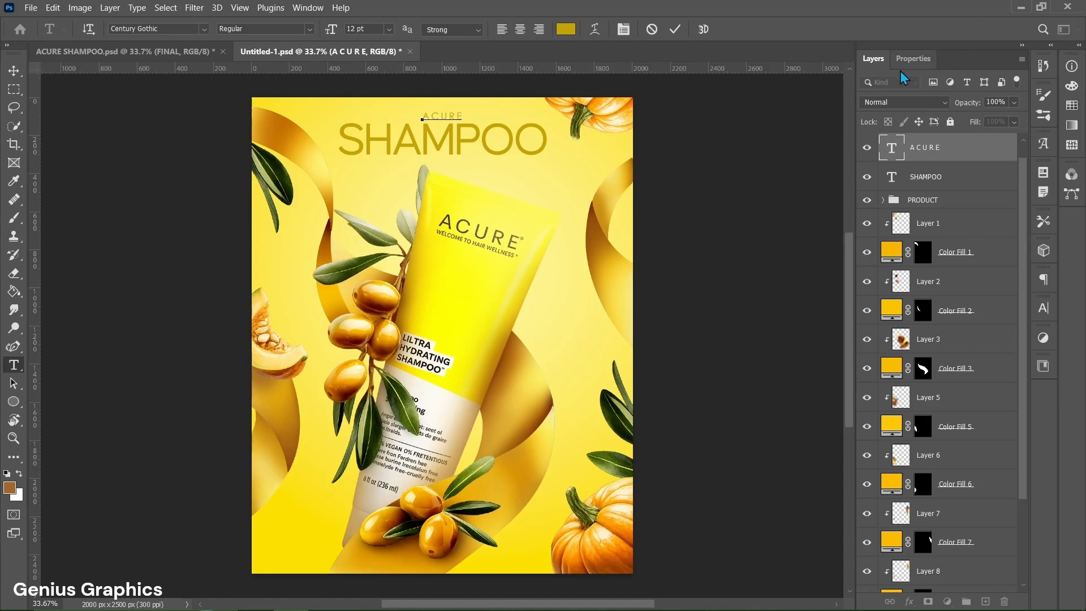
left_click(911, 59)
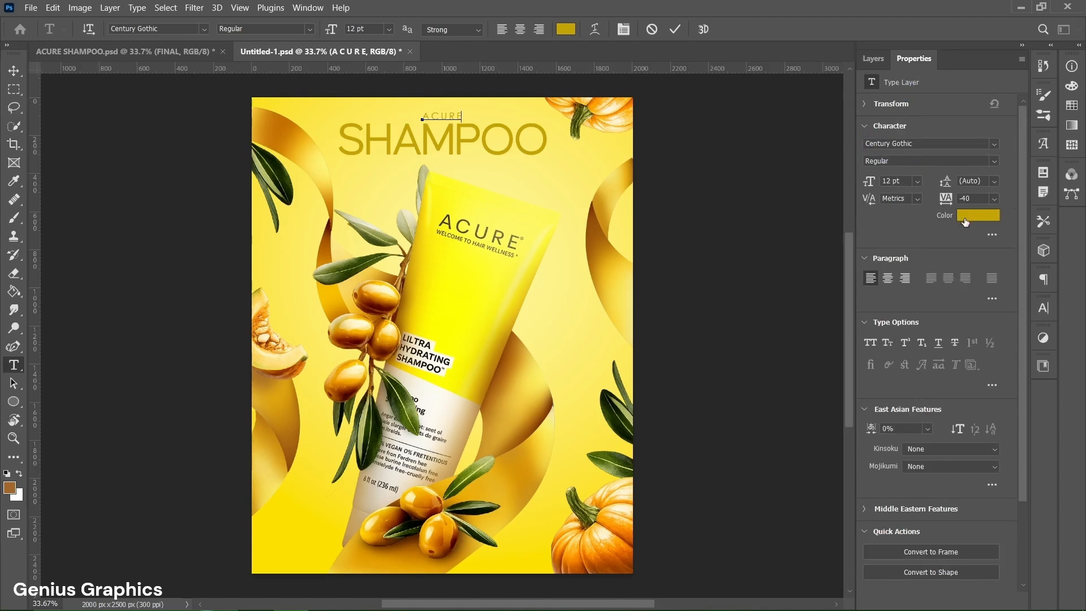
left_click(680, 35)
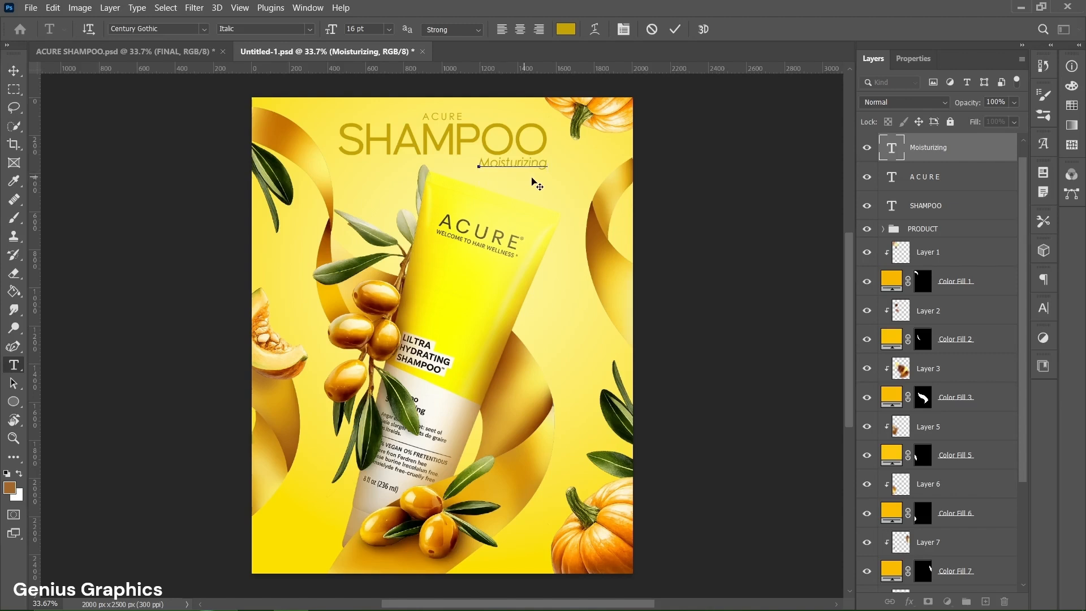
- Add the text Moisturizing below the right end of the SHAMPOO title in Century Gothic Italic, 16 pt, tracking -10
left_click(896, 59)
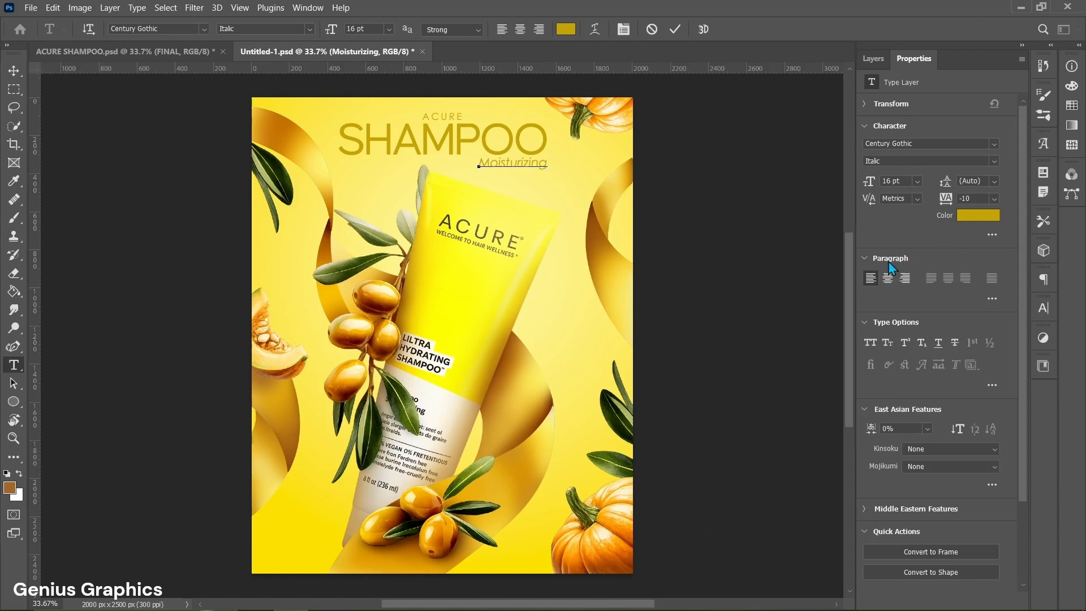
left_click(677, 31)
key("v")
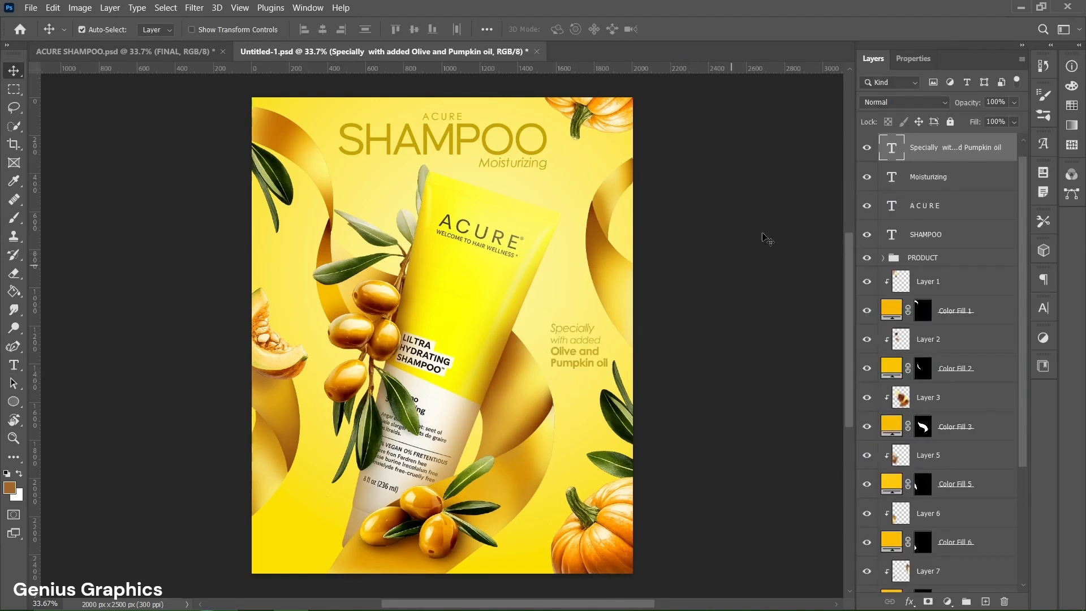
- Review the character settings of the text Specially with added Olive and Pumpkin oil beside the tube
left_click(917, 63)
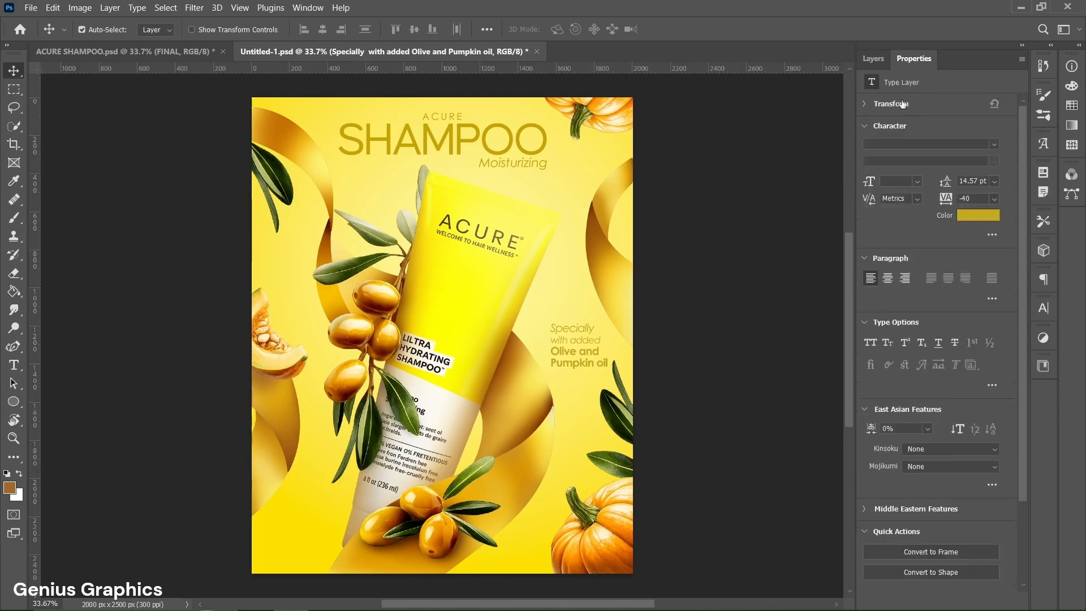
key("t")
left_click(570, 327)
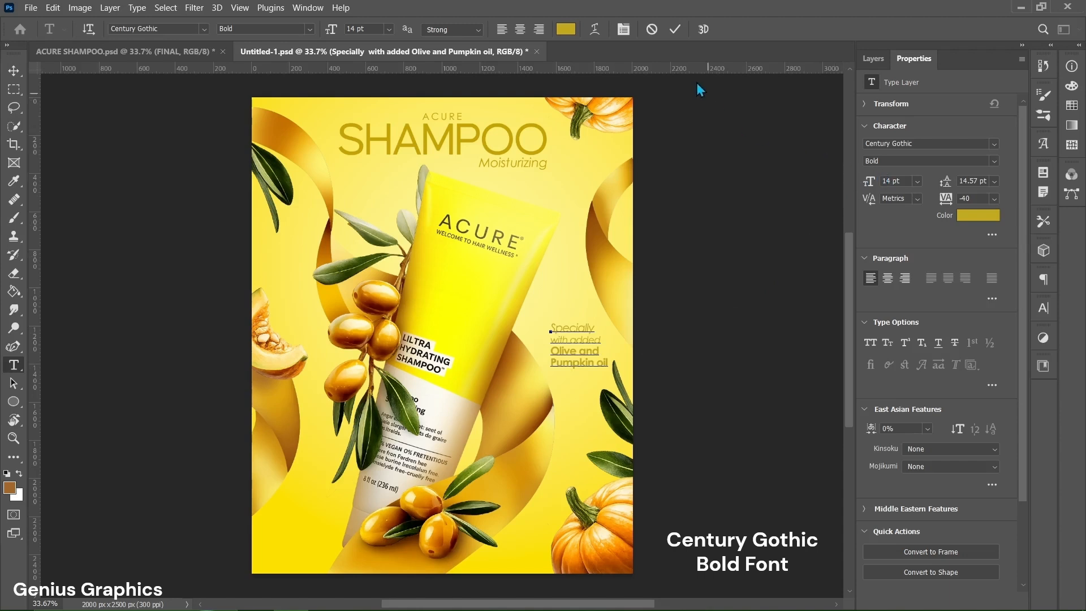
left_click(671, 35)
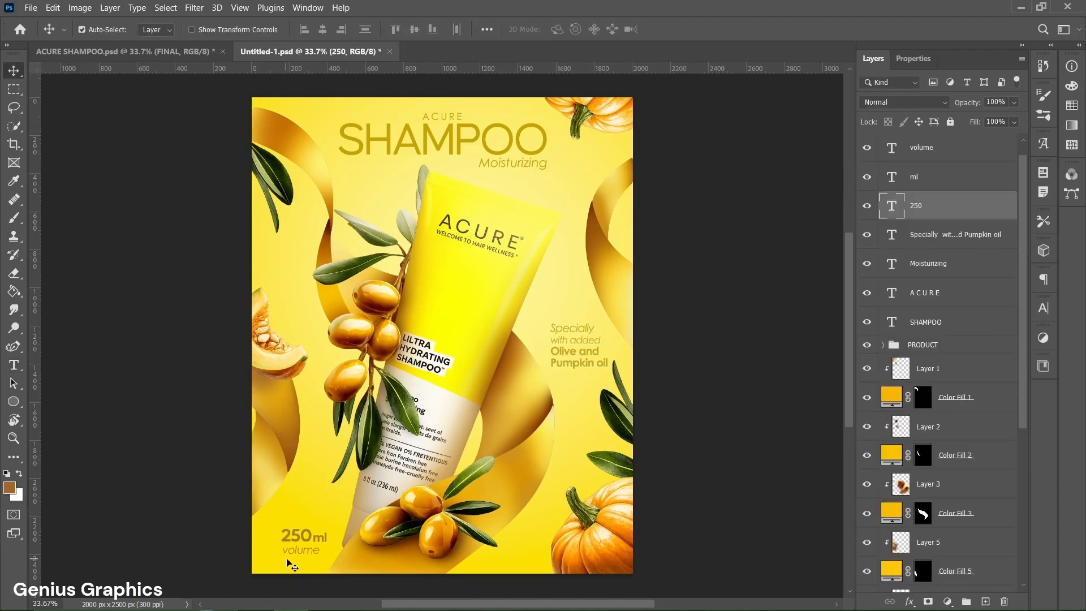
- Check the font, style, size and colour of the 250, ml and volume texts in the poster's lower-left corner
double_click(298, 536)
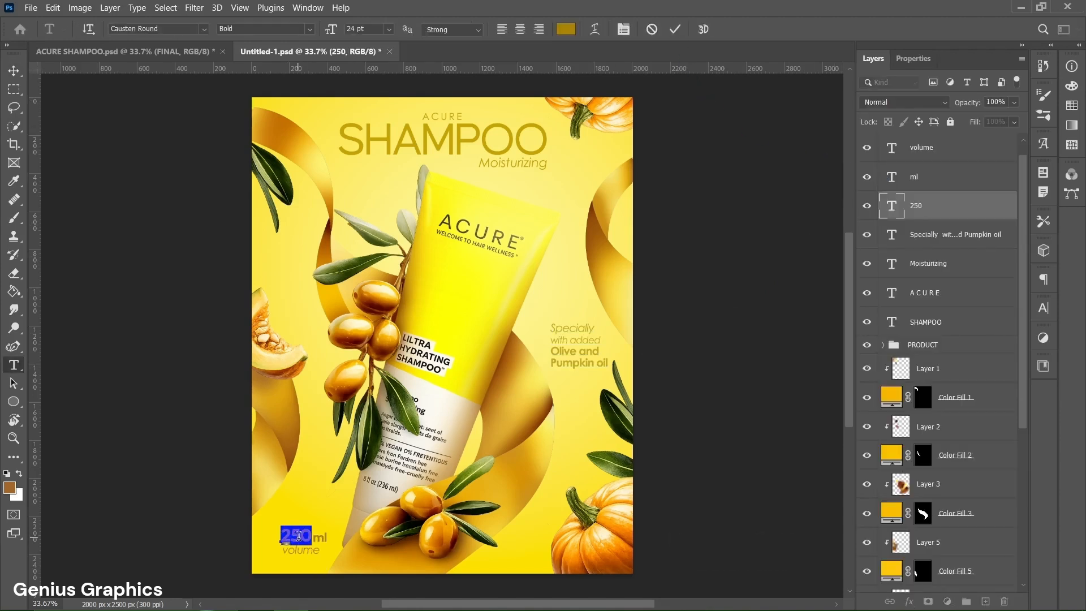
left_click(927, 64)
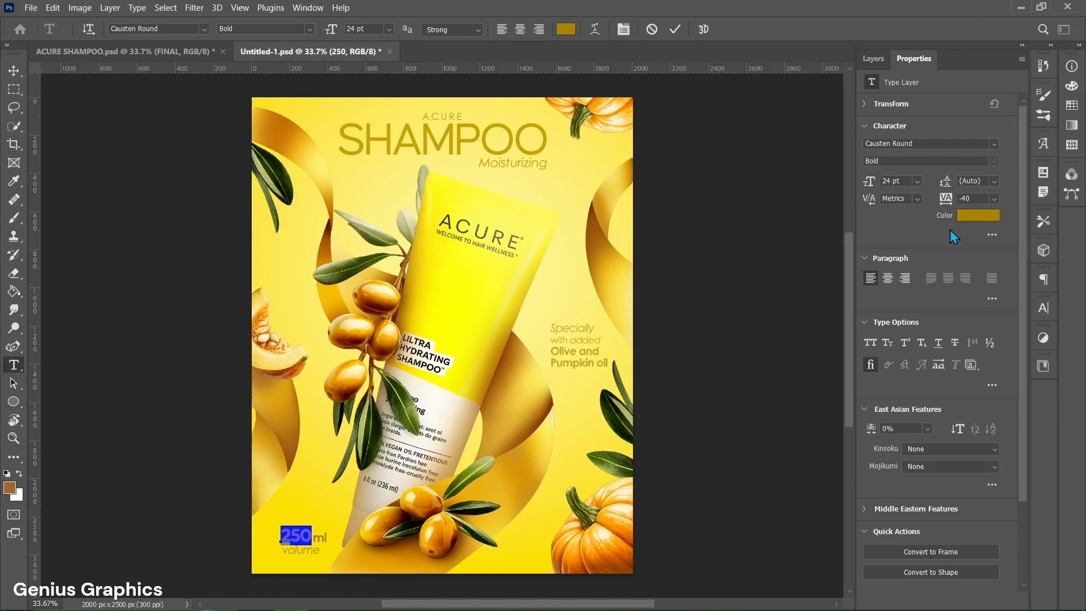
left_click(320, 538)
double_click(319, 536)
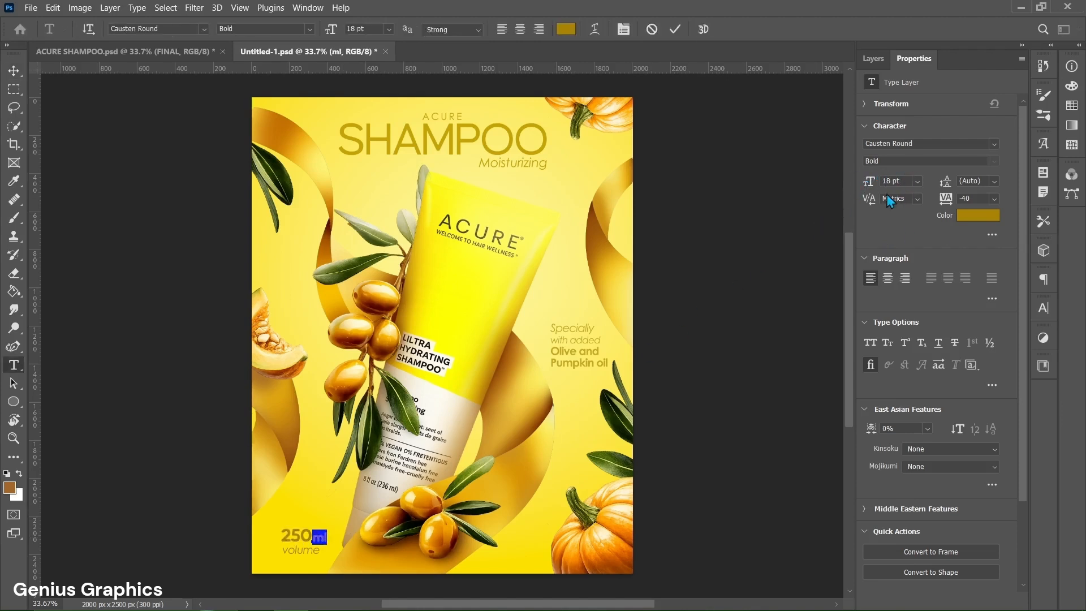
left_click(300, 550)
double_click(300, 550)
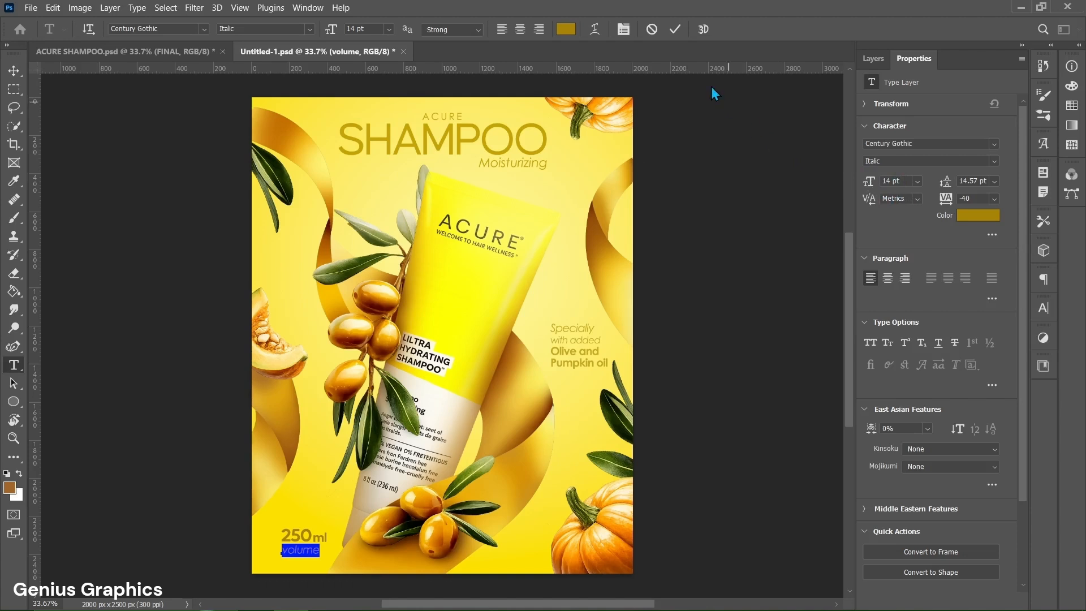
left_click(673, 36)
key("v")
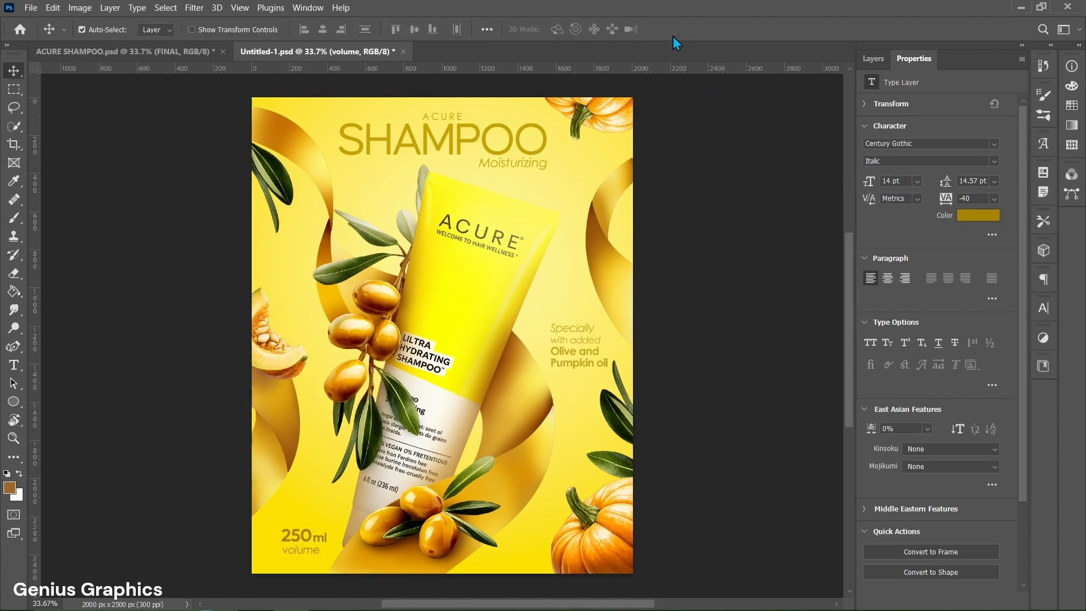
- Place the OIL DROP image as an embedded object directly above the 250 ml text
left_click(869, 66)
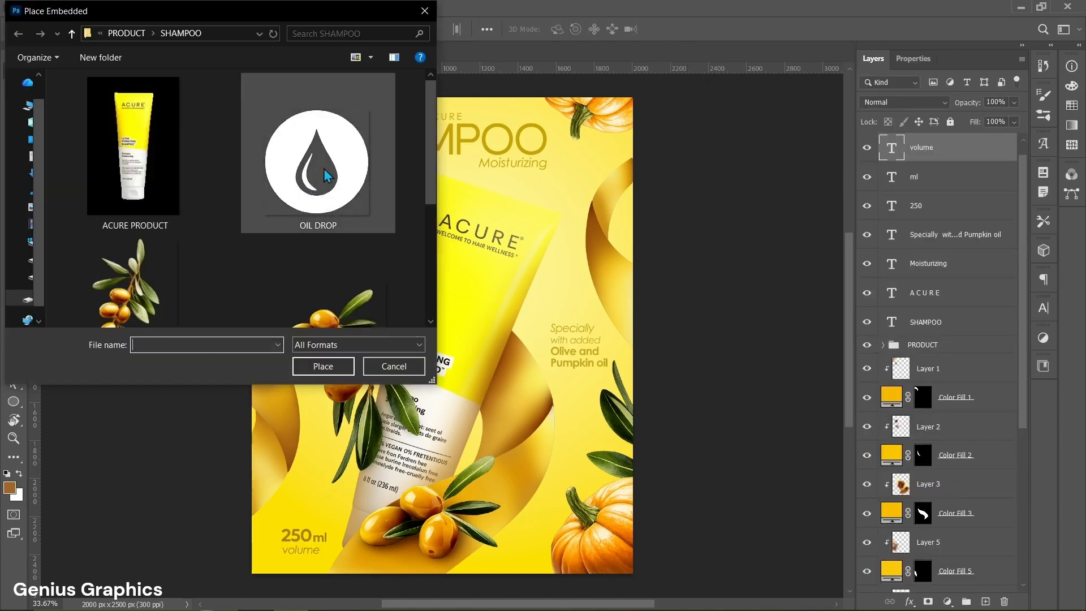
left_click(311, 176)
left_click(317, 366)
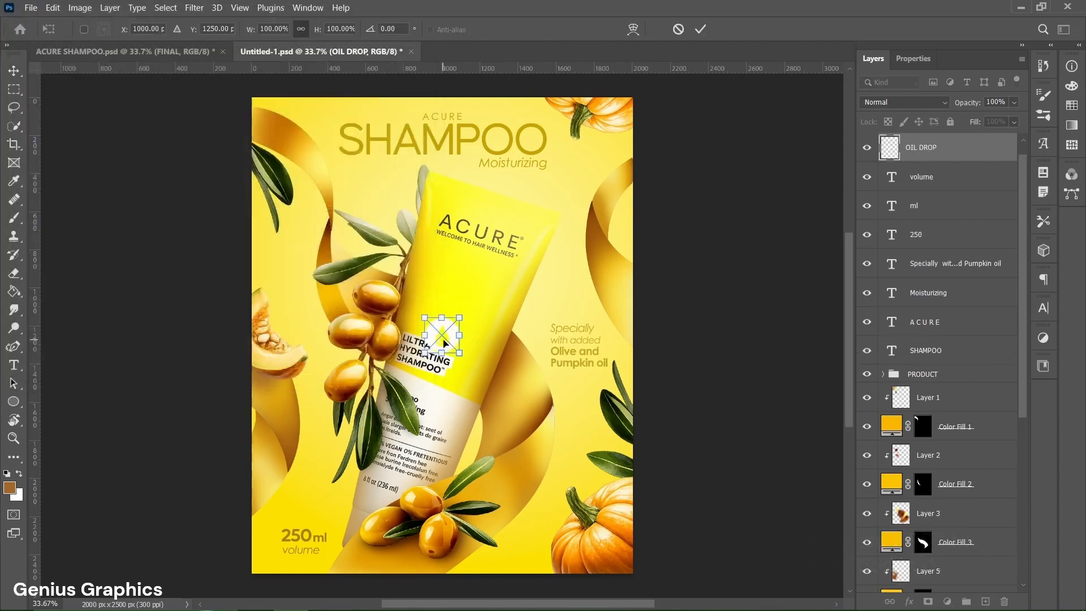
left_click_drag(444, 342, 304, 512)
key("Return")
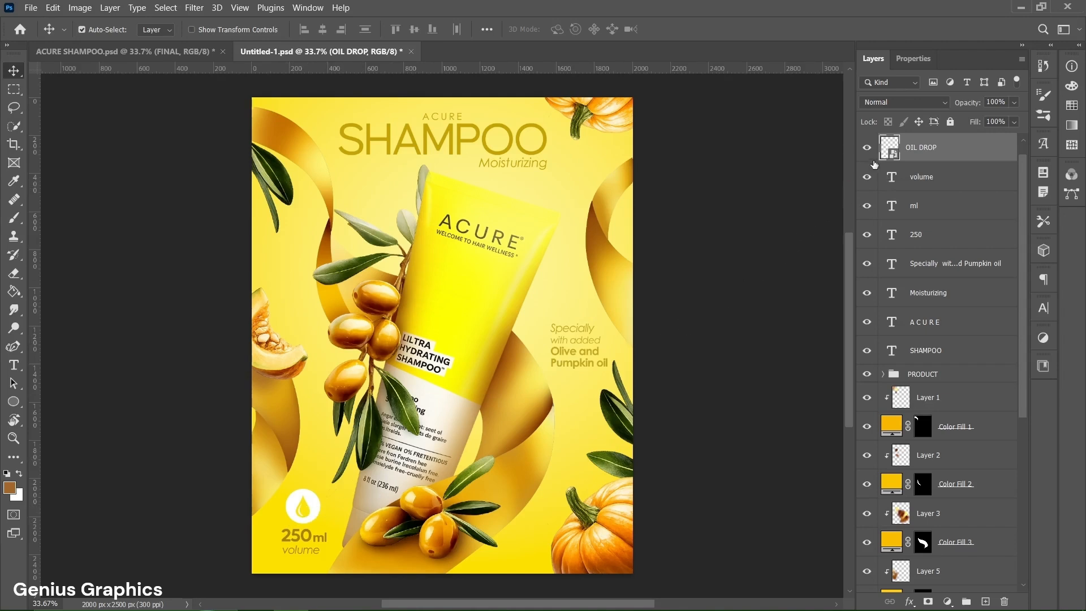
- Recolour the oil-drop icon with a solid colour fill masked to its shape, using #a88405 sampled from the 250 text, and delete the OIL DROP layer
left_click(890, 155, "ctrl")
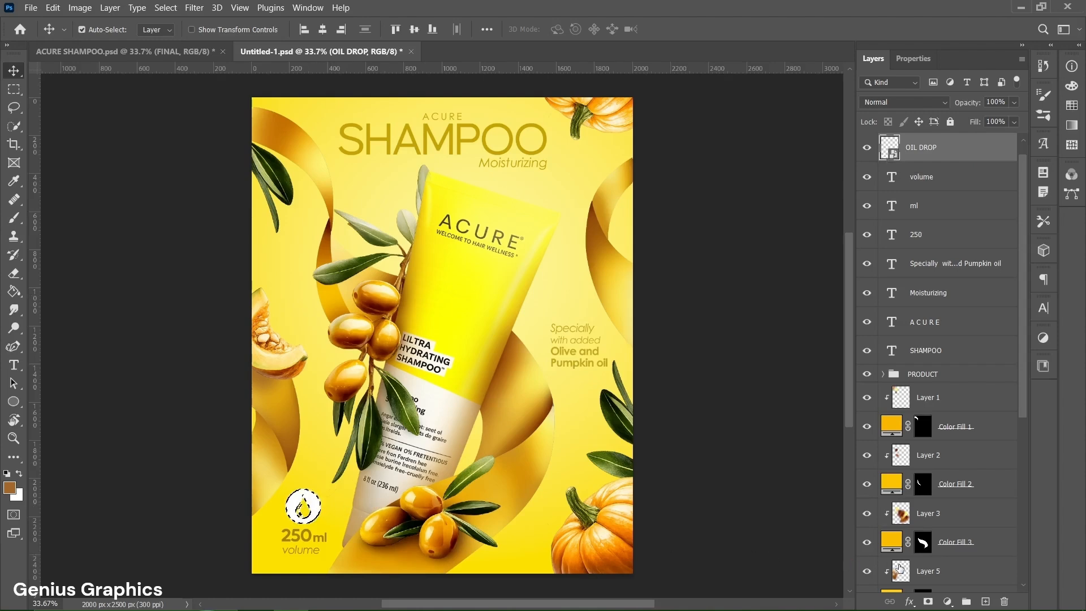
left_click(947, 601)
left_click(955, 354)
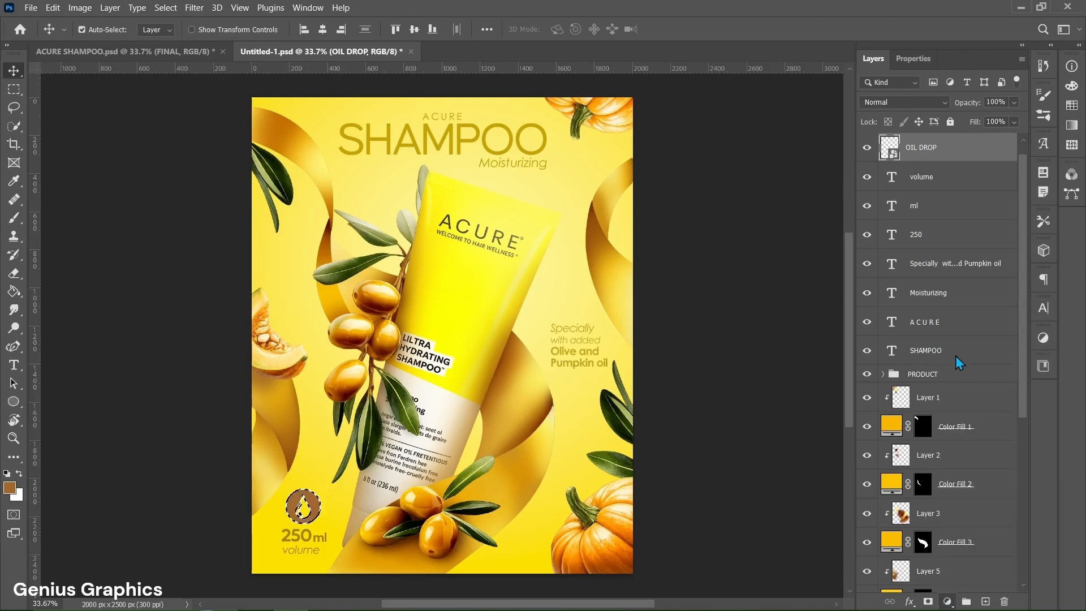
left_click(308, 538)
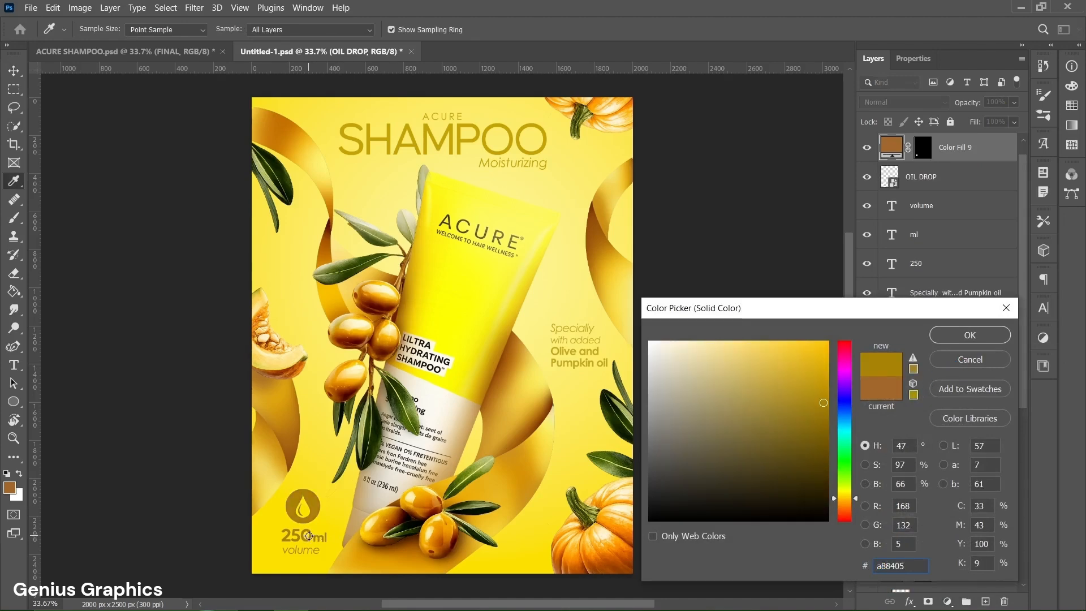
key("ctrl+a")
left_click(911, 566)
left_click(1009, 340)
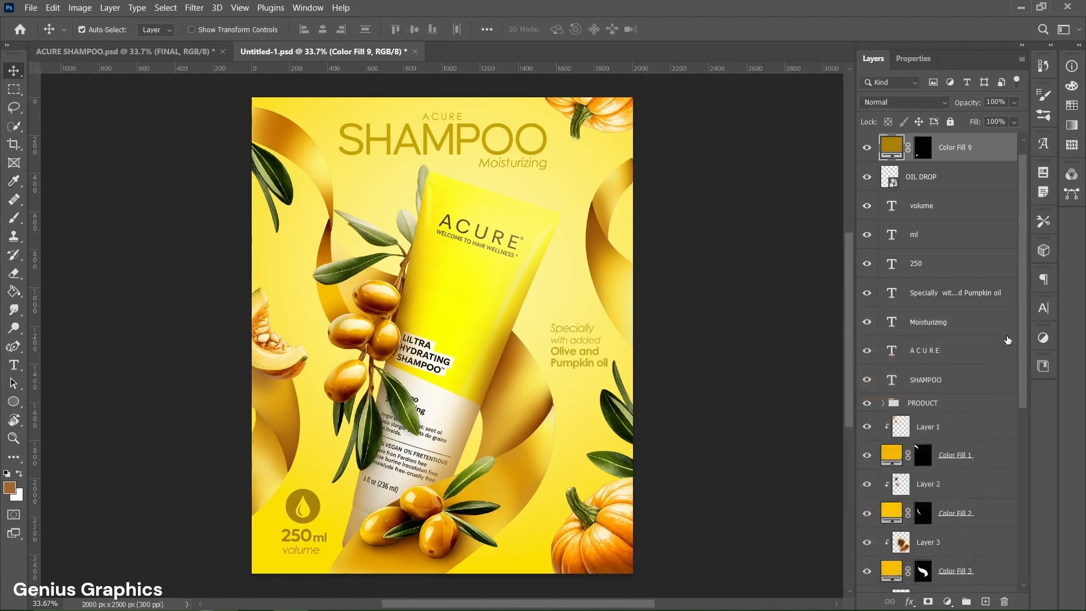
left_click(960, 173)
key("Delete")
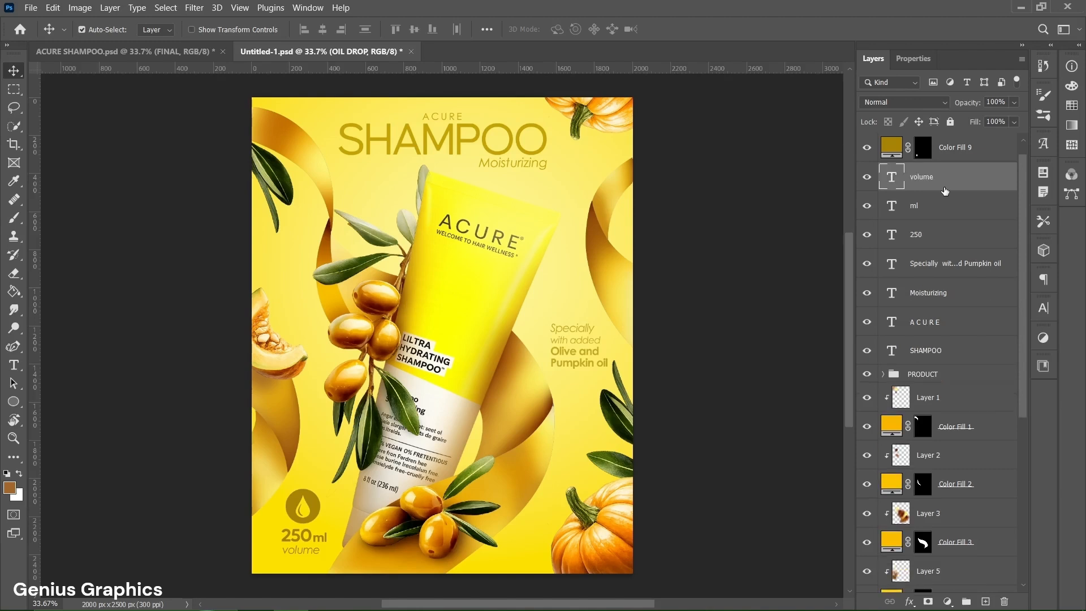
- Group the icon's colour fill and all text layers down to SHAMPOO, and name the group TEXT
left_click(946, 160)
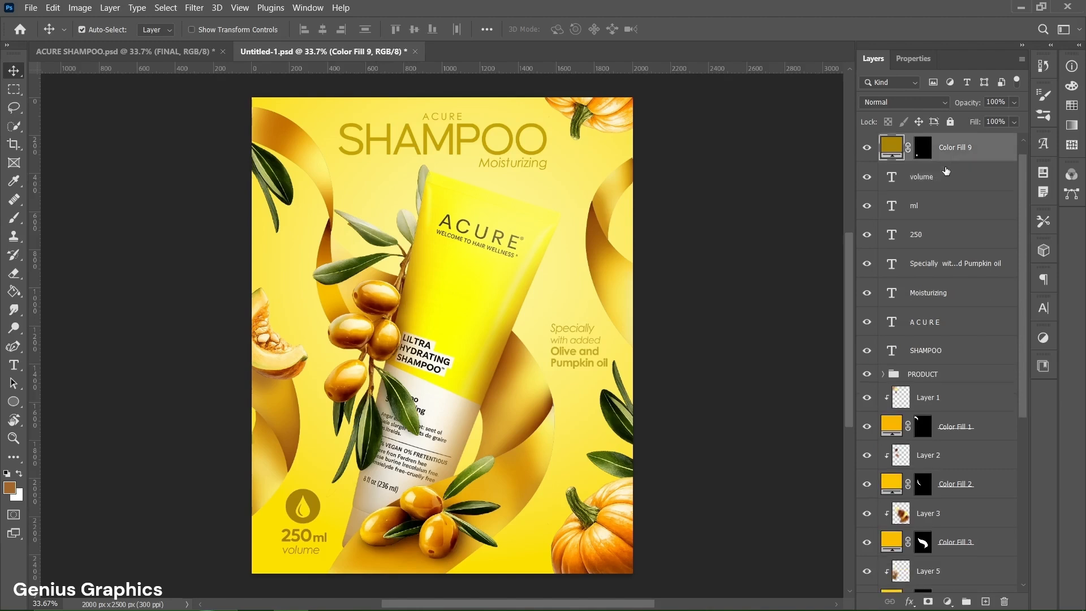
left_click(940, 353, "shift")
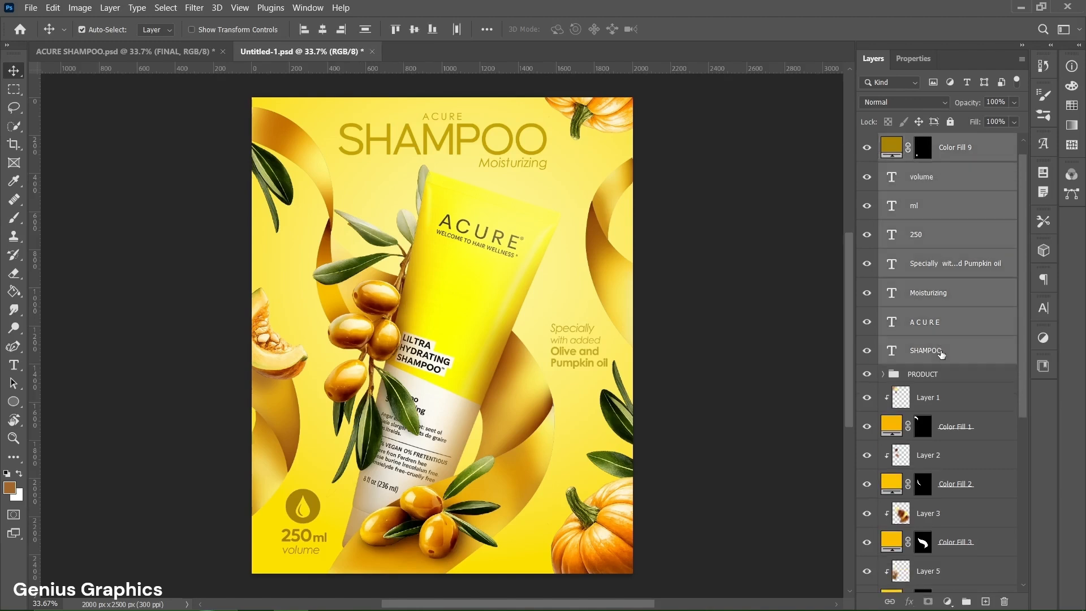
left_click(964, 602)
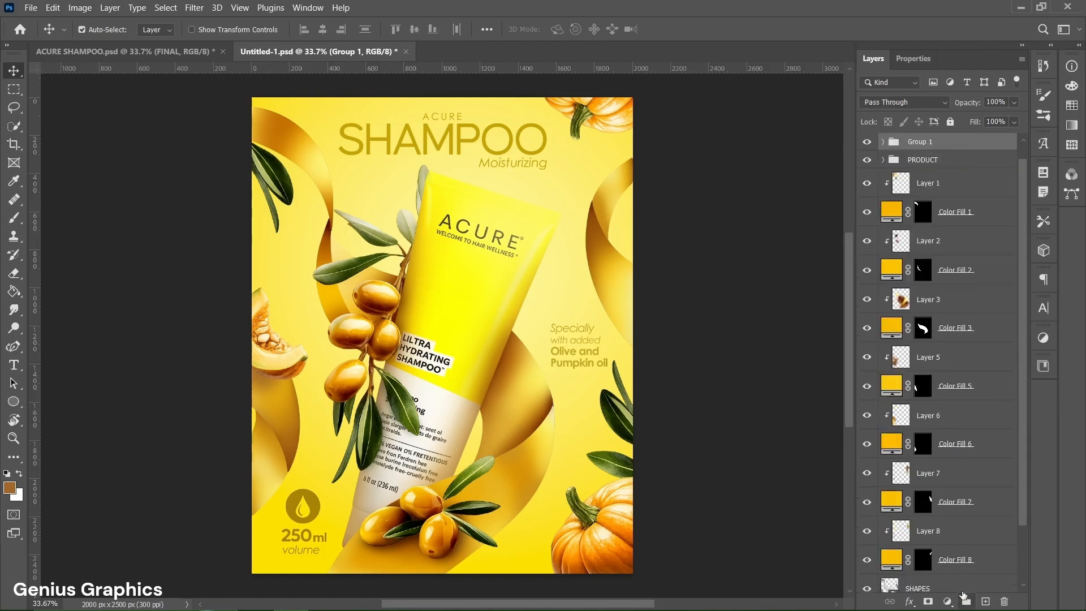
double_click(916, 142)
type("TEXT")
key("Return")
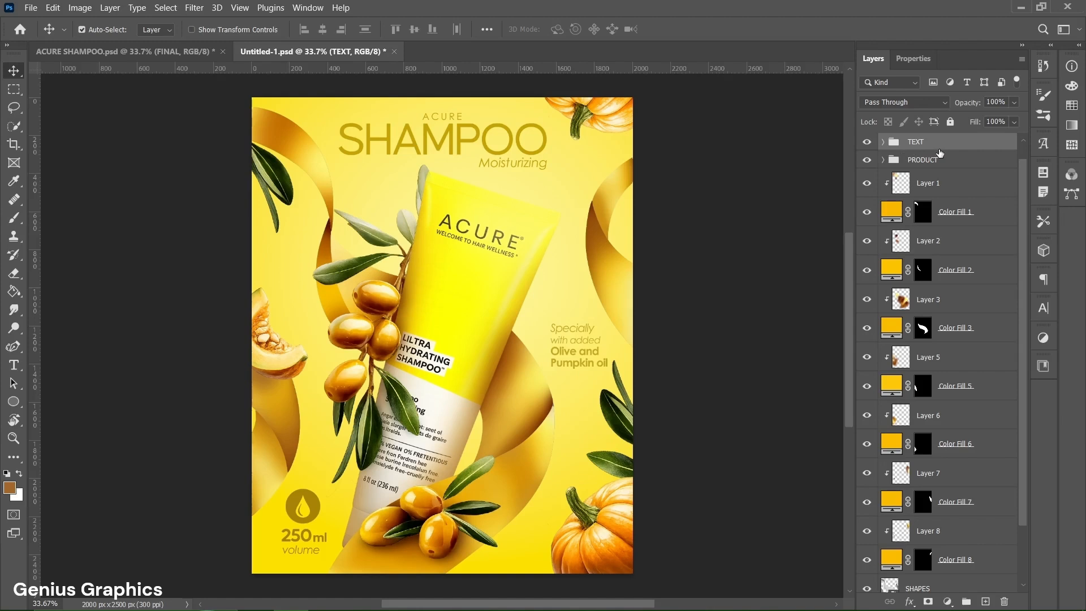
- Group the ribbon layers from Layer 1 through Color Fill 8 as SHAPES, and delete the original SHAPES image layer beneath
left_click(955, 189)
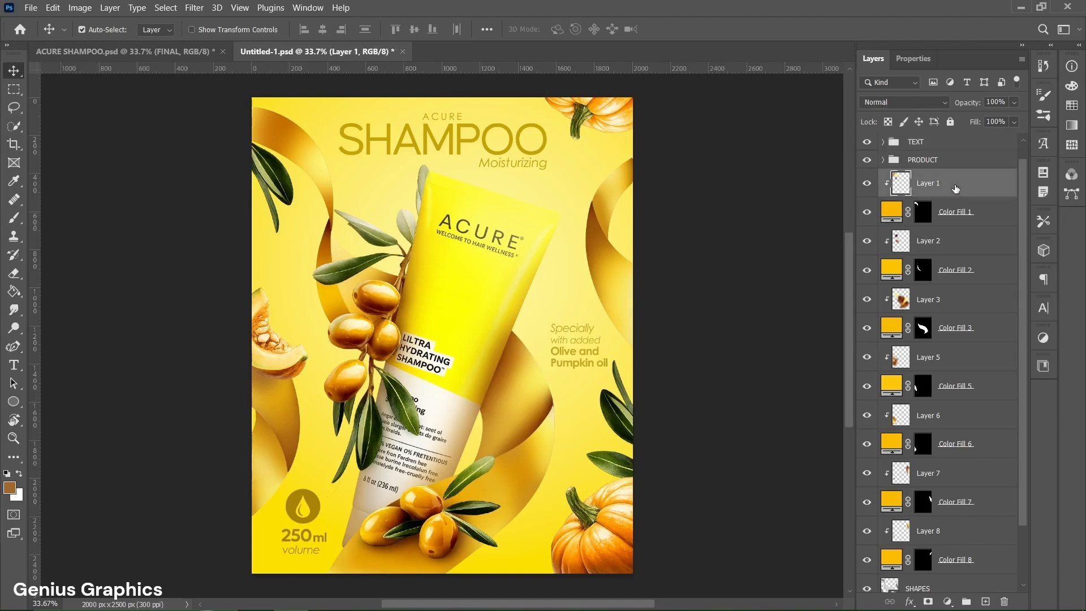
left_click(947, 560, "shift")
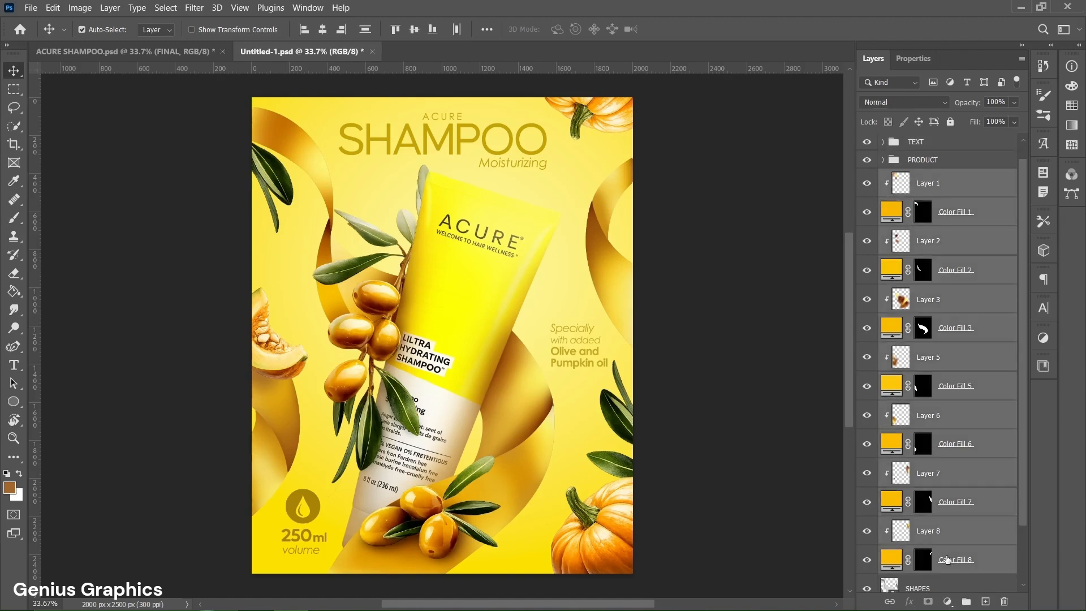
left_click(966, 601)
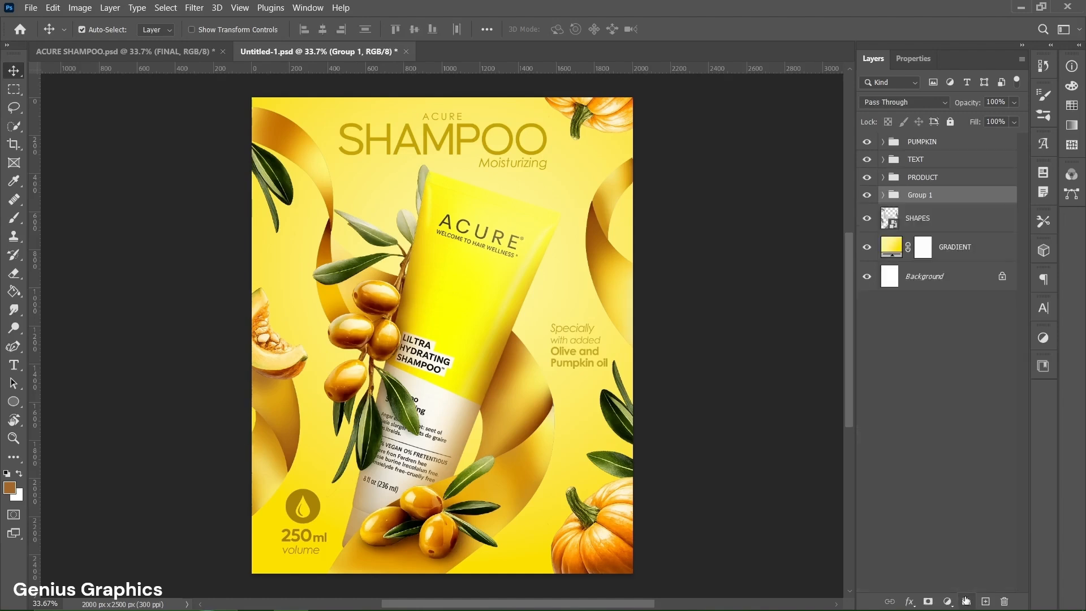
double_click(918, 194)
type("SHAPES")
key("Return")
left_click(945, 224)
key("Delete")
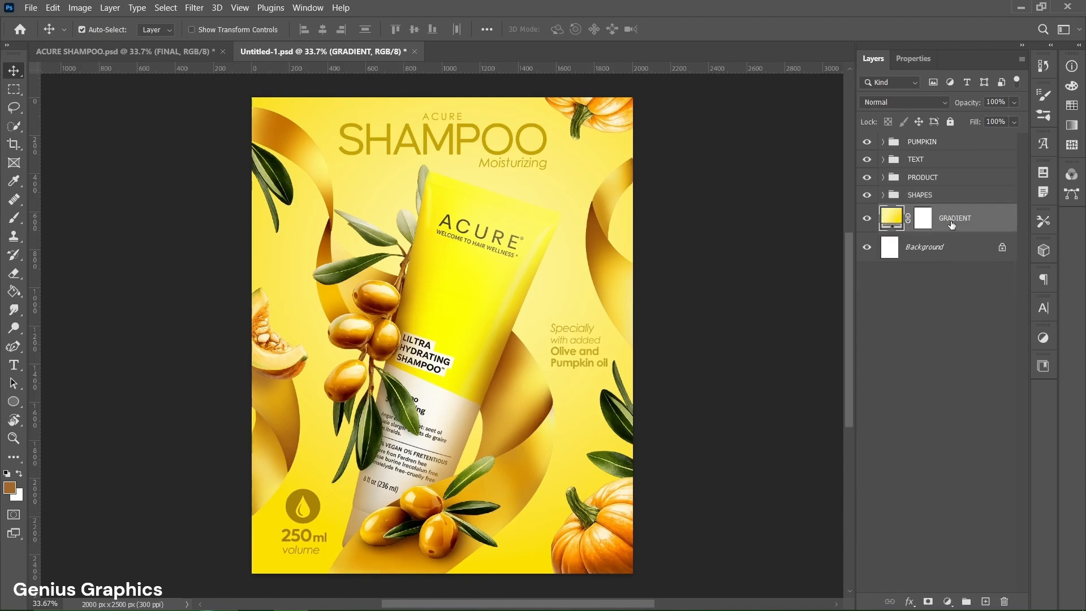
- Stamp all visible layers into a merged layer above the PUMPKIN group and name it FINAL
left_click(947, 145)
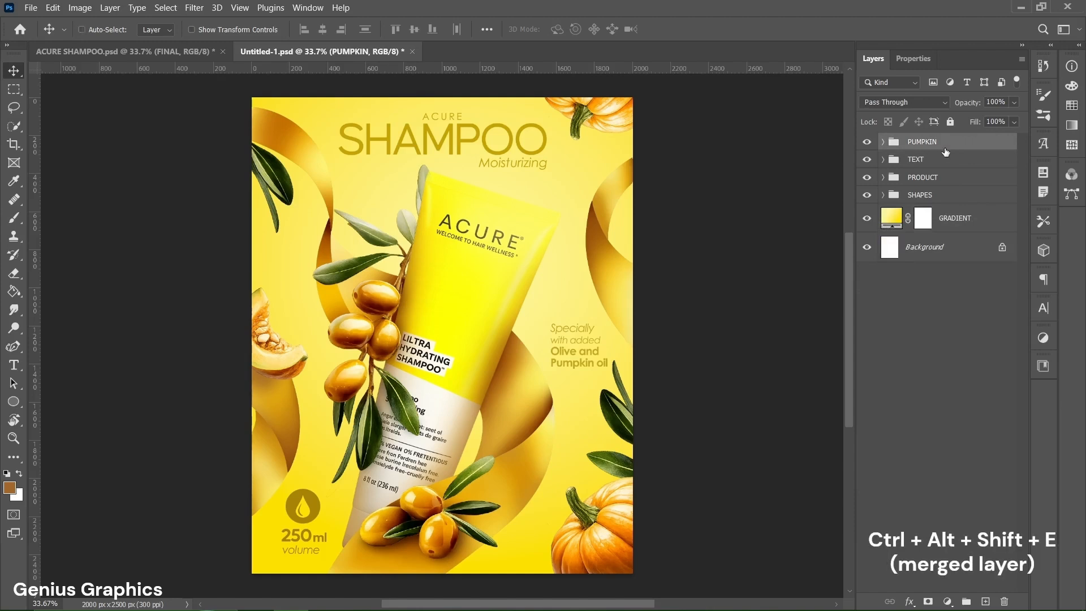
key("ctrl+alt+shift+e")
double_click(918, 147)
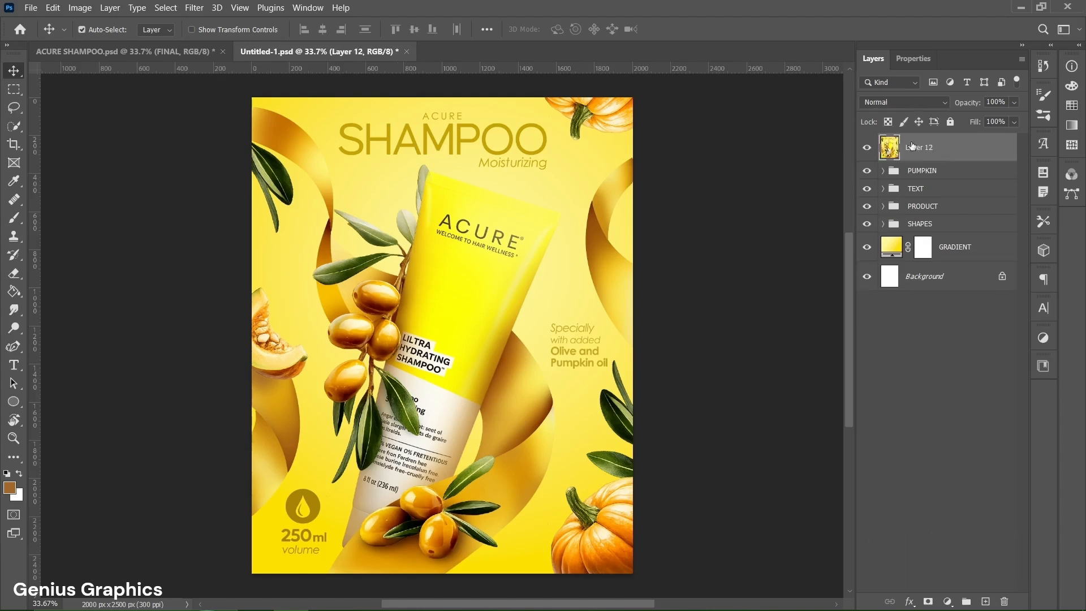
type("FINAL")
key("Return")
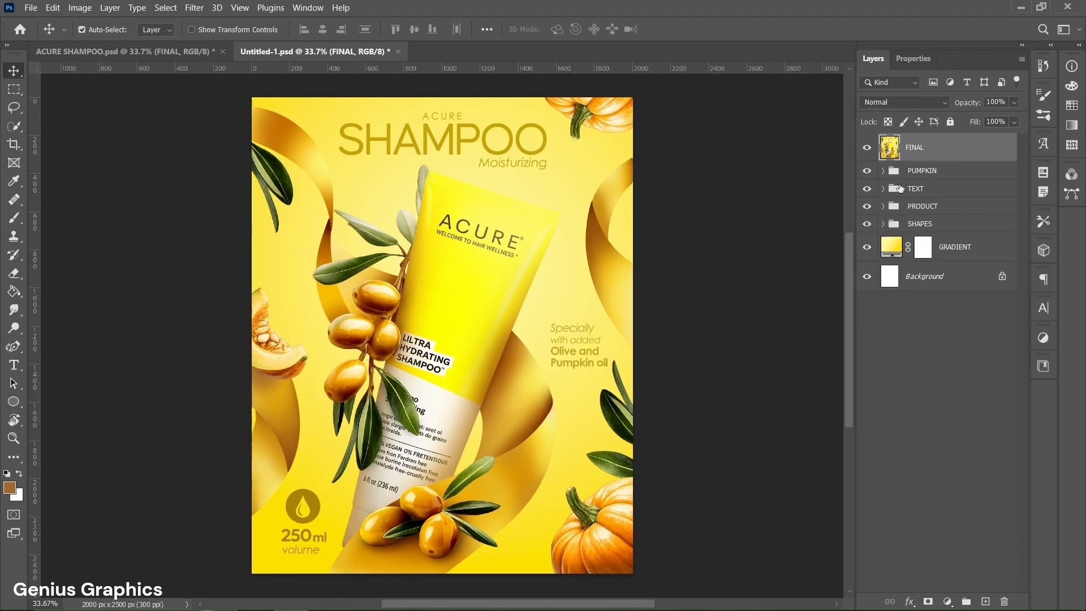